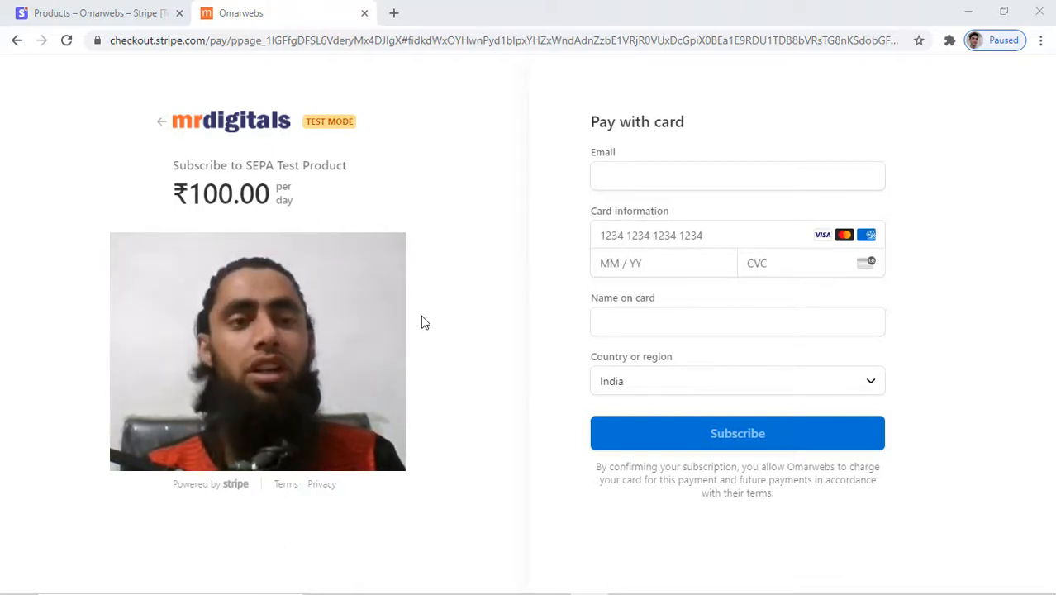
# Close the Checkout snippet generator and return to the SEPA Test Product page.
pyautogui.click(21, 12)
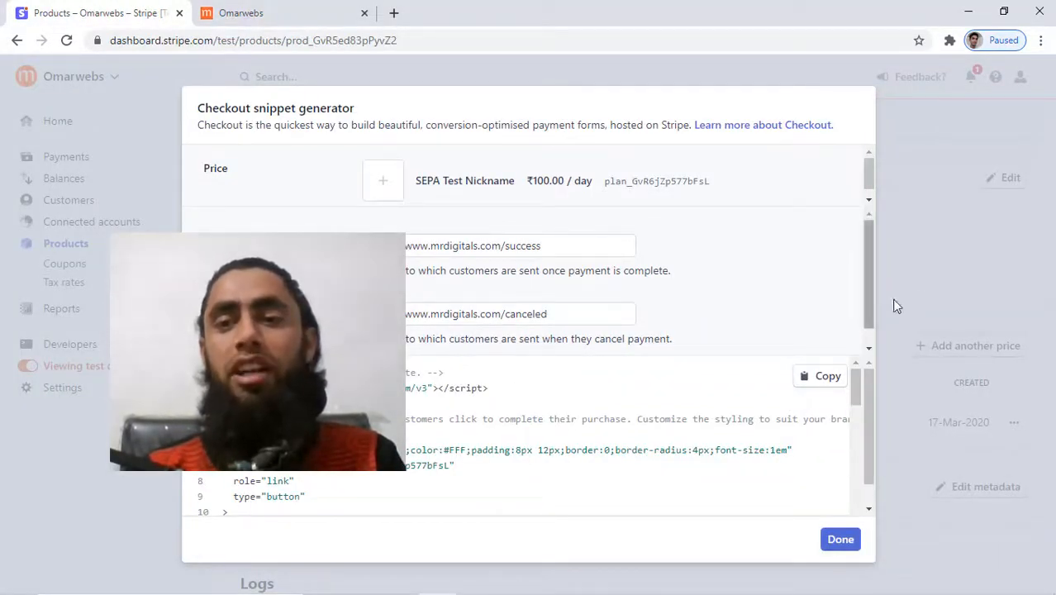
pyautogui.click(940, 294)
pyautogui.click(199, 5)
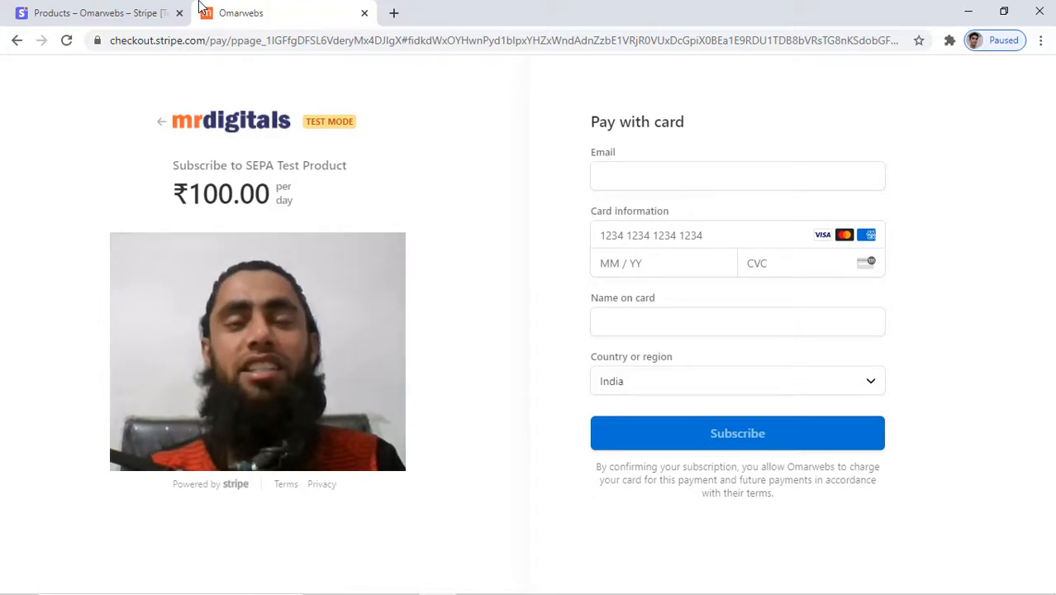
pyautogui.click(110, 7)
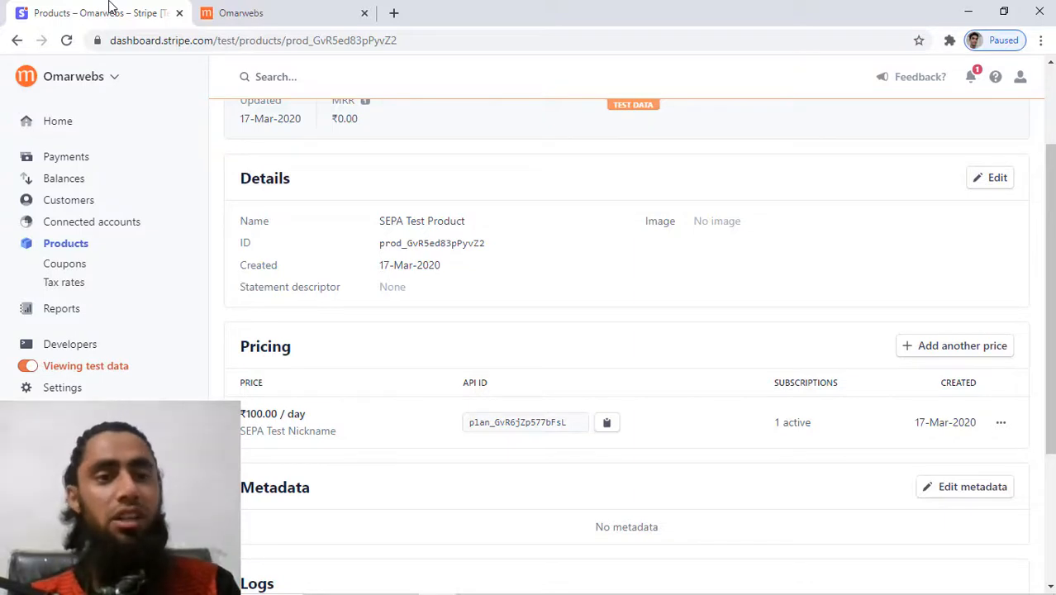
# Go from Home to the test-mode Products list and start adding a new product.
pyautogui.click(61, 125)
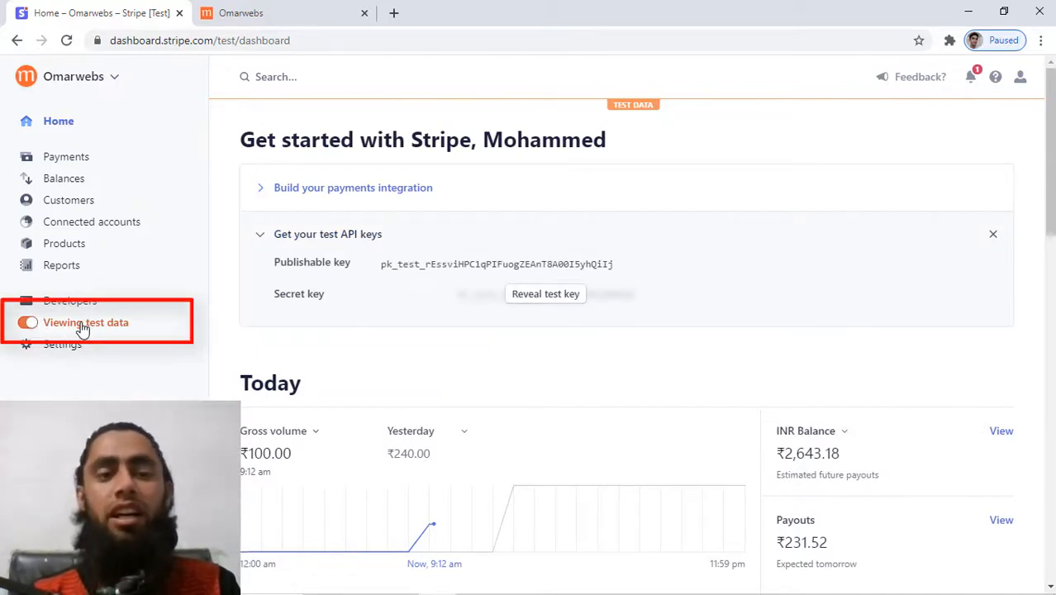
pyautogui.click(62, 246)
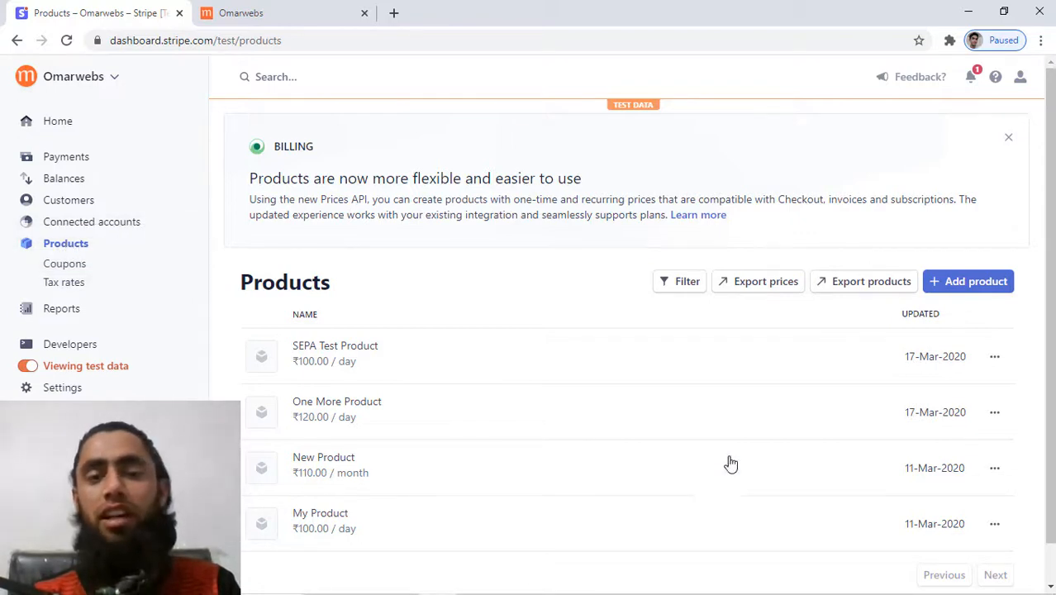
pyautogui.scroll(-1, 730, 467)
pyautogui.scroll(1, 732, 475)
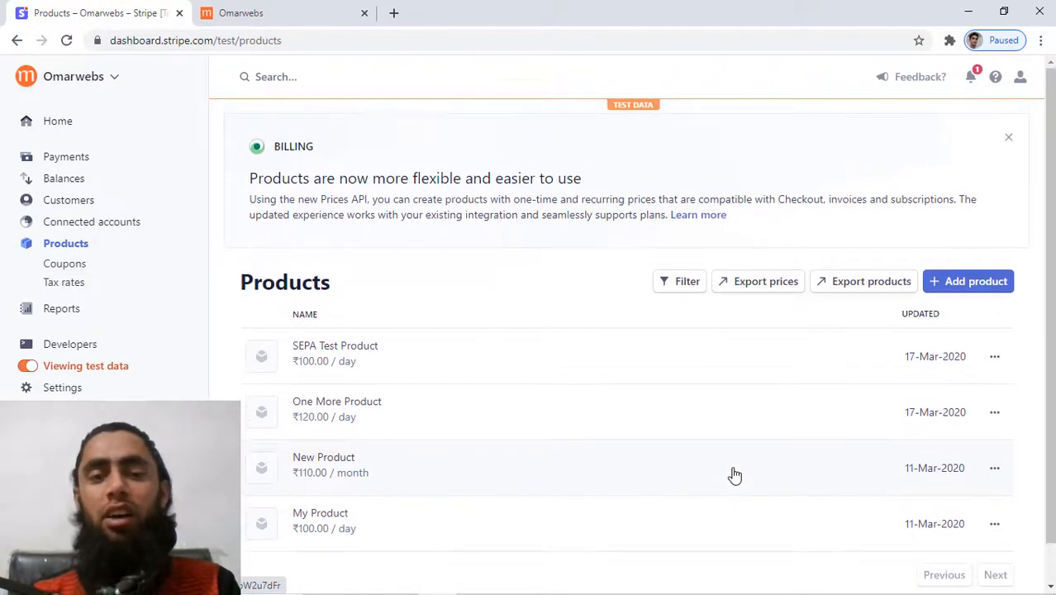
pyautogui.click(978, 282)
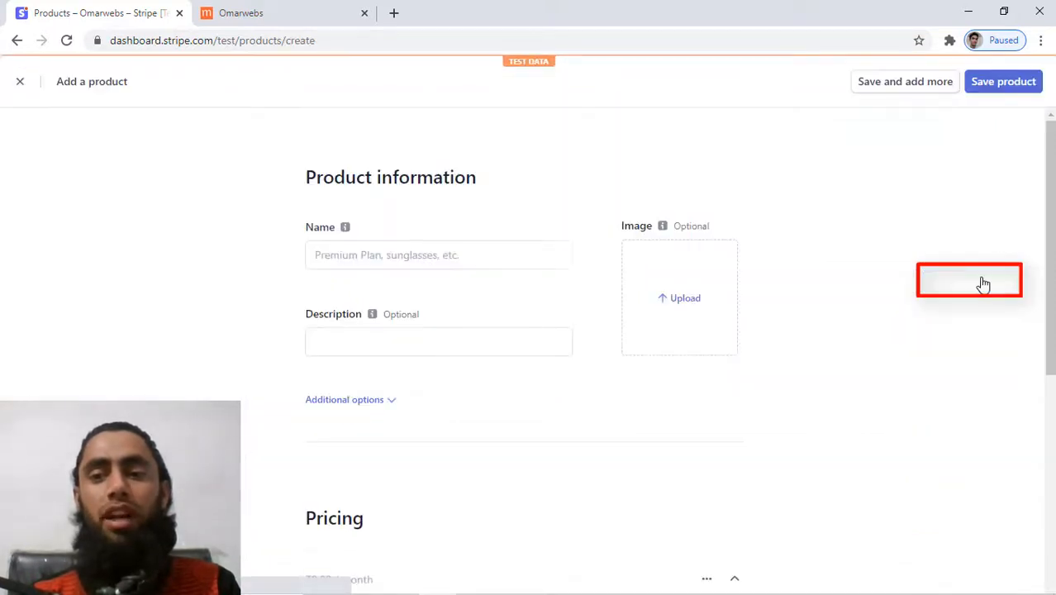
# Name the new product 'T-Shirt', describe it as 'Red T-Shirt', and start an image upload.
pyautogui.click(429, 249)
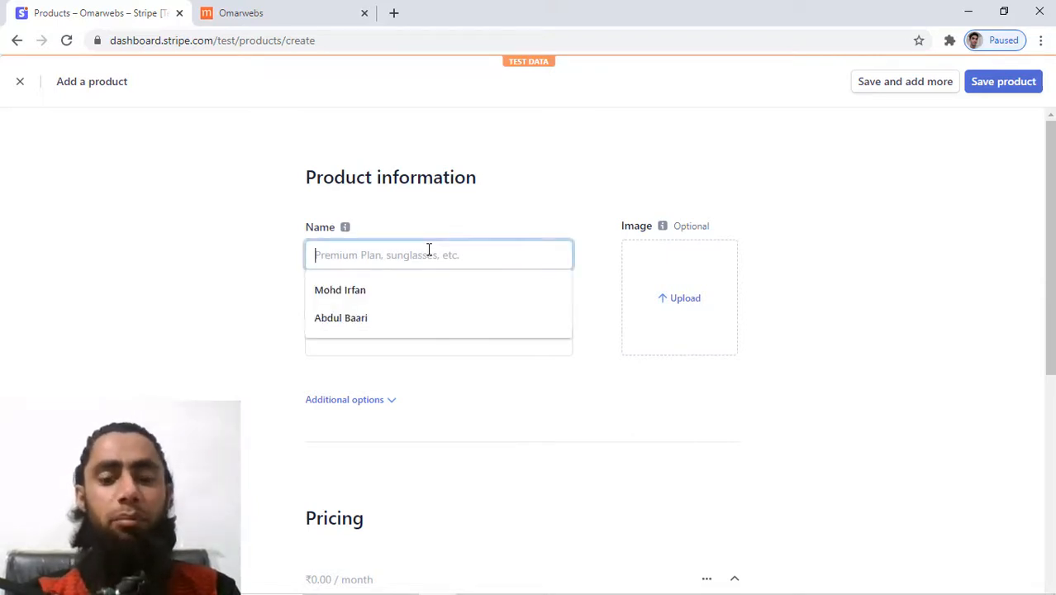
pyautogui.write('T')
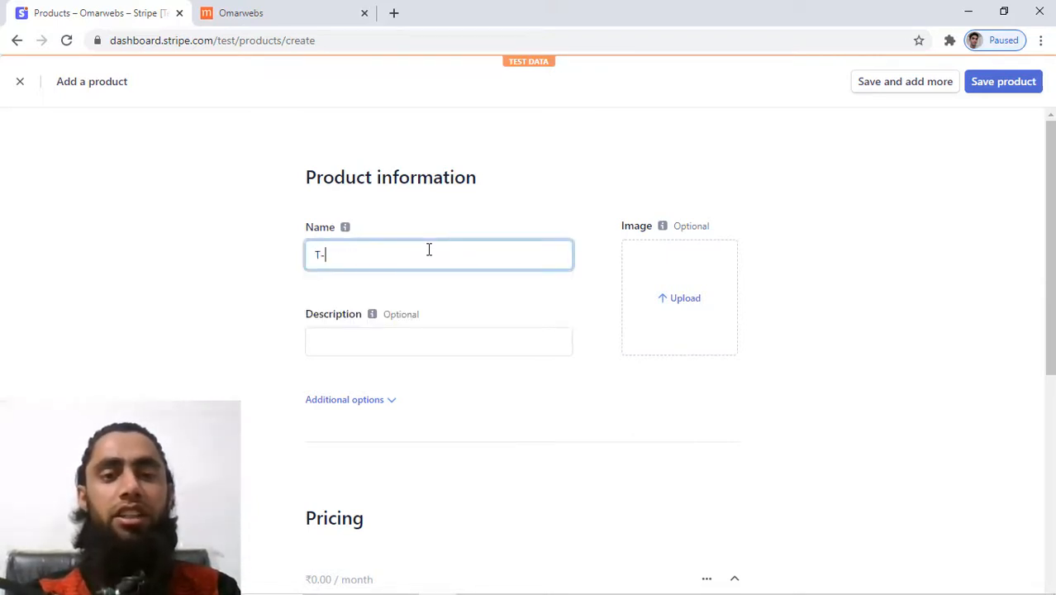
pyautogui.write('- ')
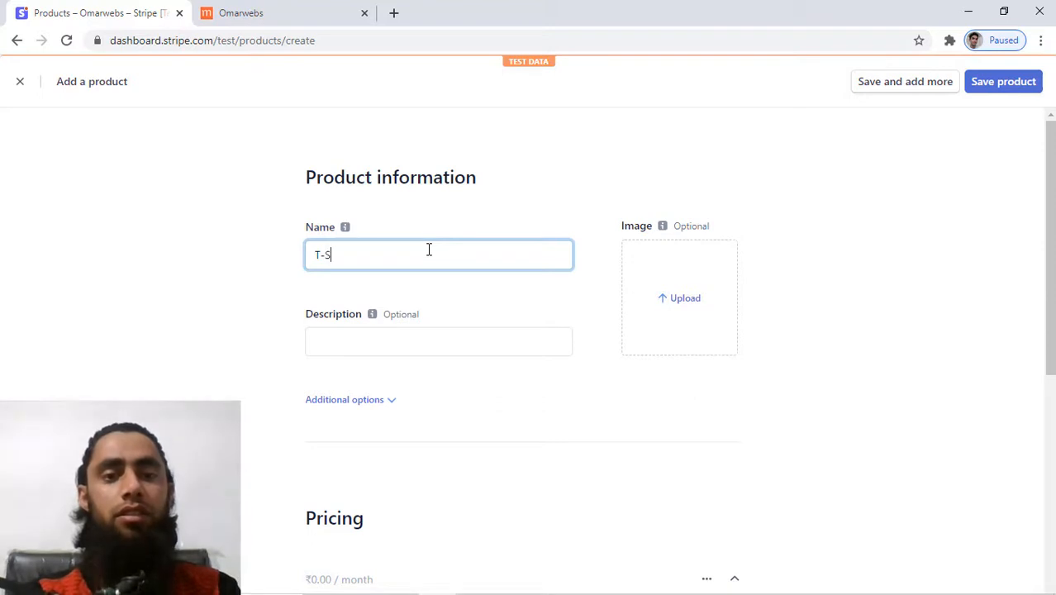
pyautogui.write('Shirt')
pyautogui.click(403, 347)
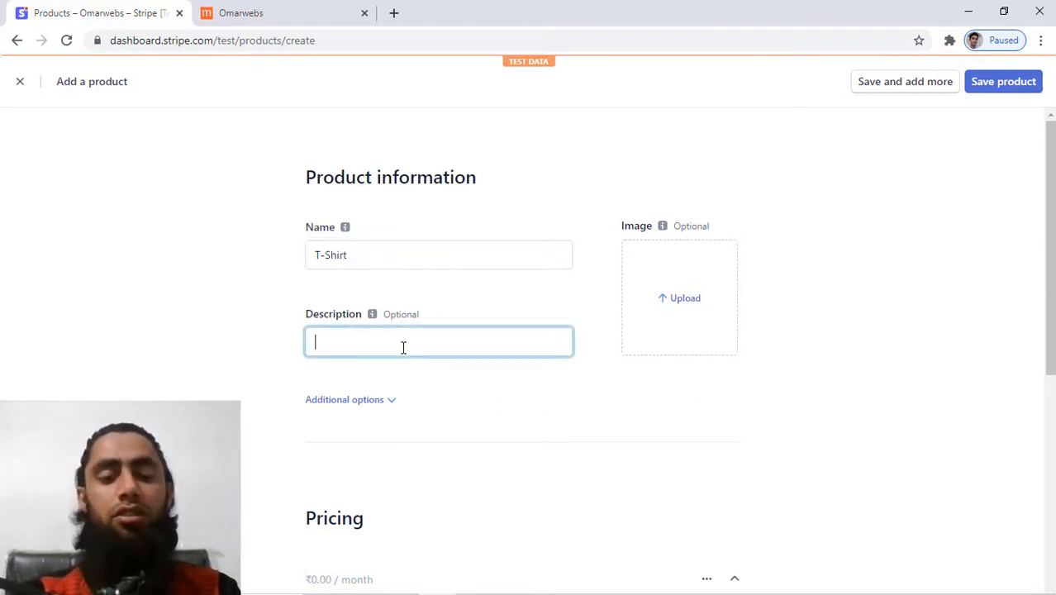
pyautogui.write('Red T')
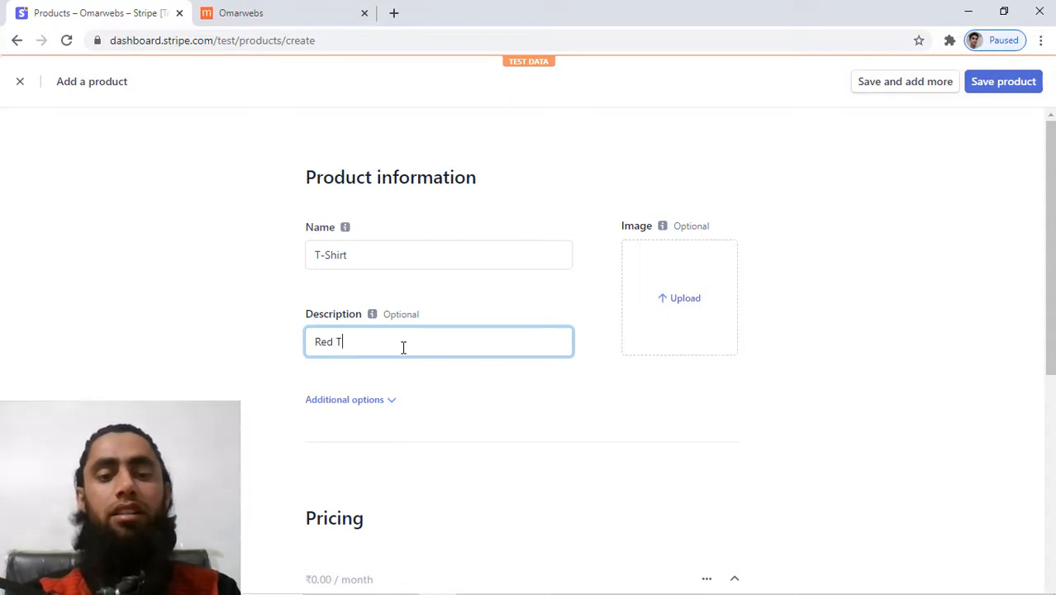
pyautogui.write(' Shirt')
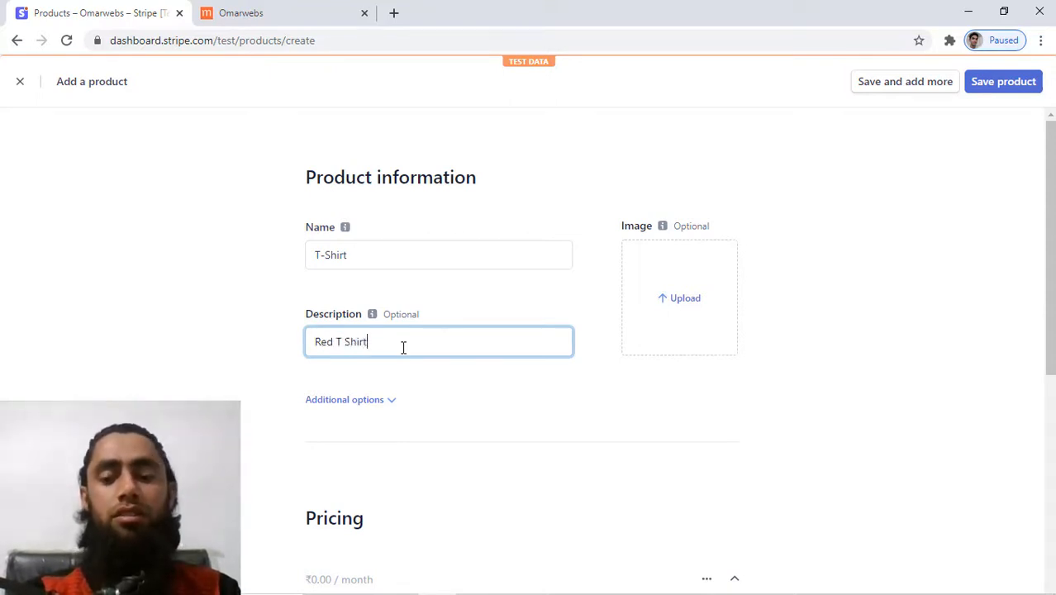
pyautogui.press('BackSpace')
pyautogui.write('-')
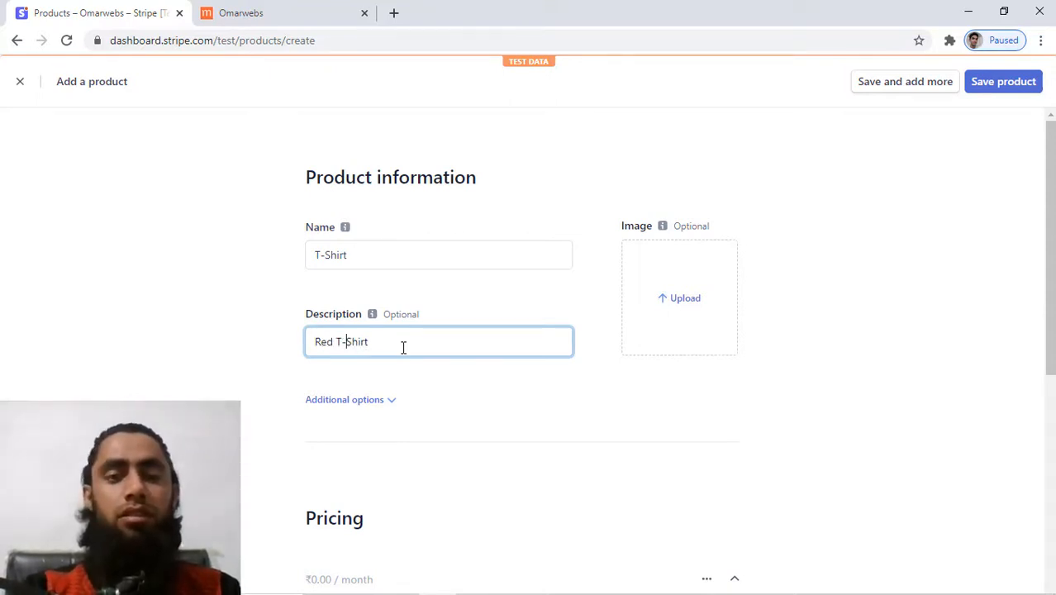
pyautogui.click(691, 327)
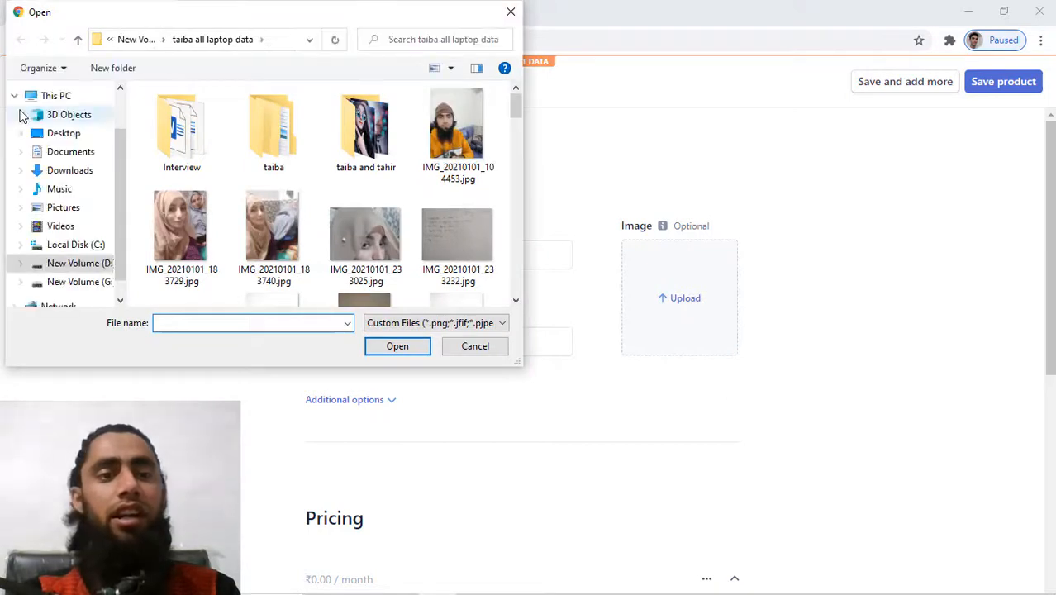
# Upload the red t-shirt photo from Downloads as the product image, confirming with the account password.
pyautogui.click(65, 173)
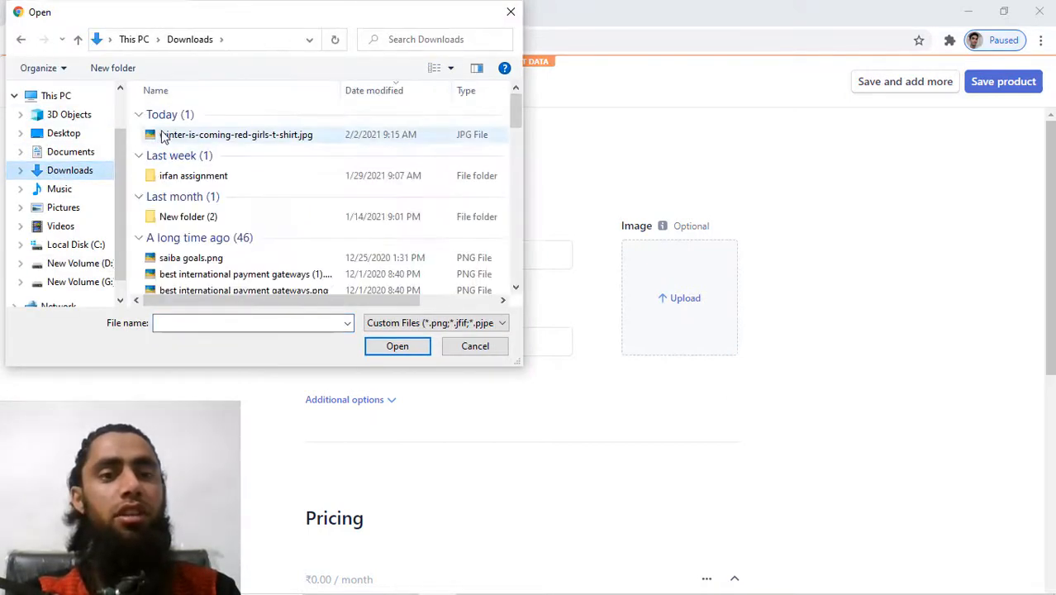
pyautogui.doubleClick(179, 137)
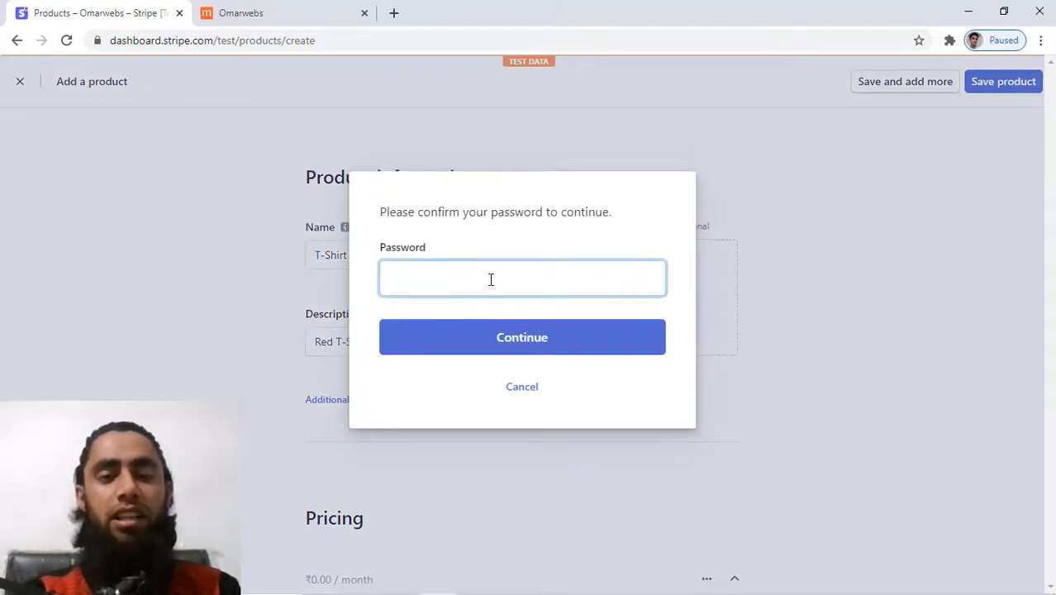
pyautogui.write('••••••••••')
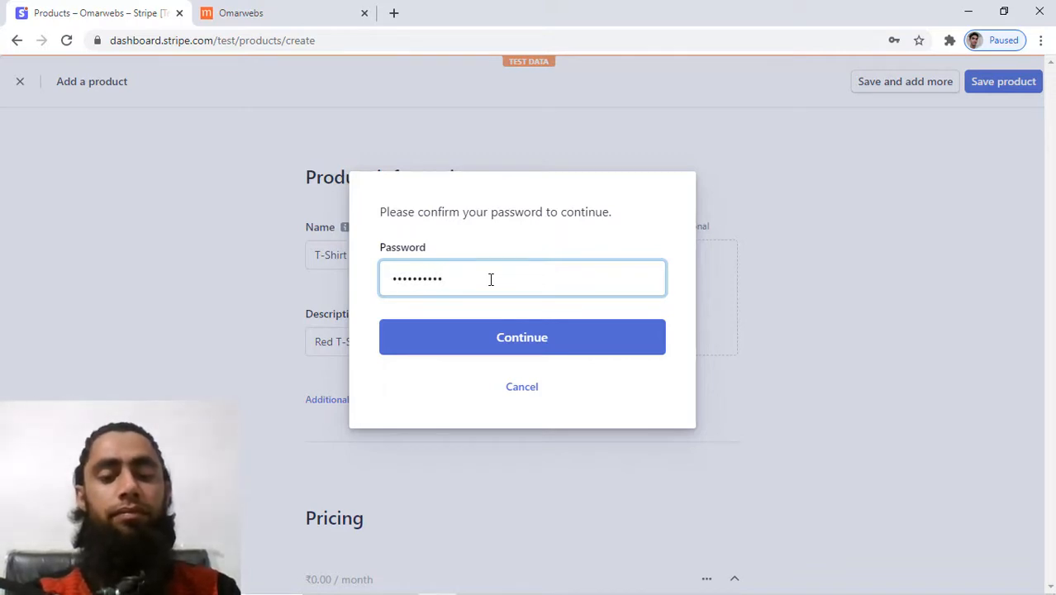
pyautogui.click(493, 337)
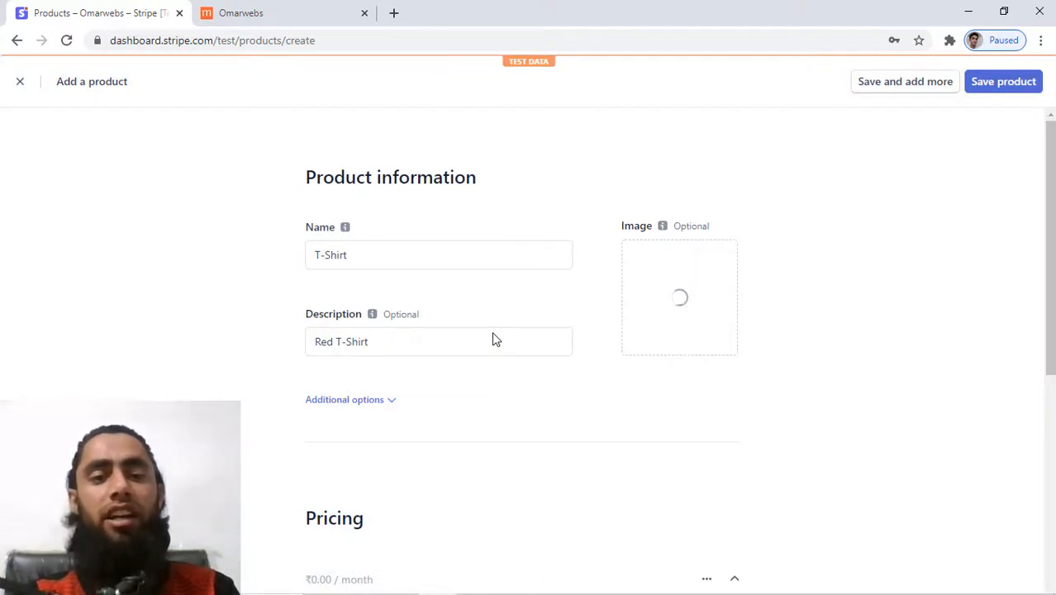
pyautogui.click(364, 401)
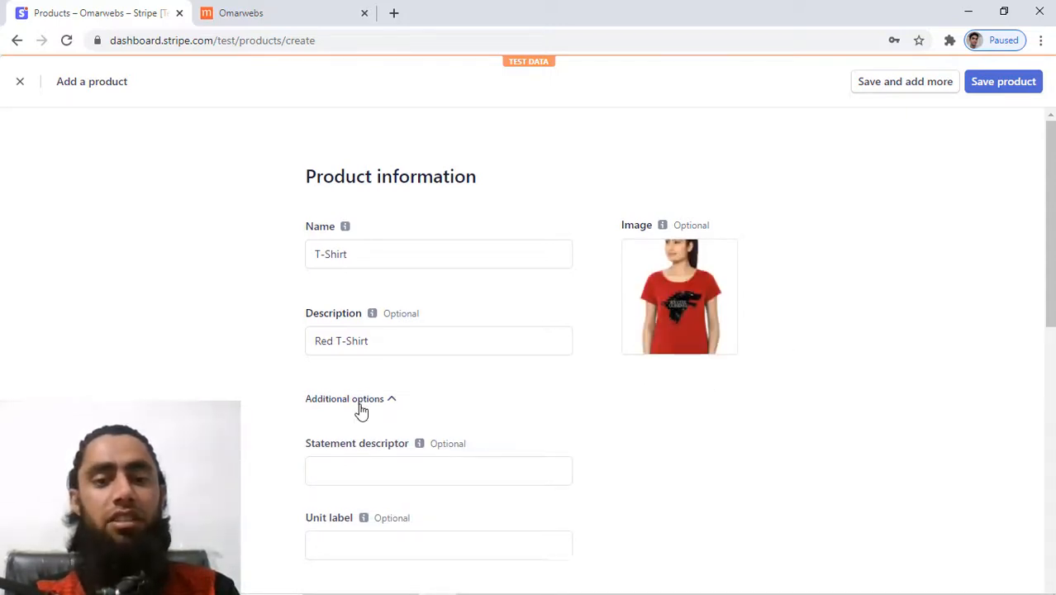
pyautogui.scroll(-2, 361, 411)
pyautogui.moveTo(362, 410)
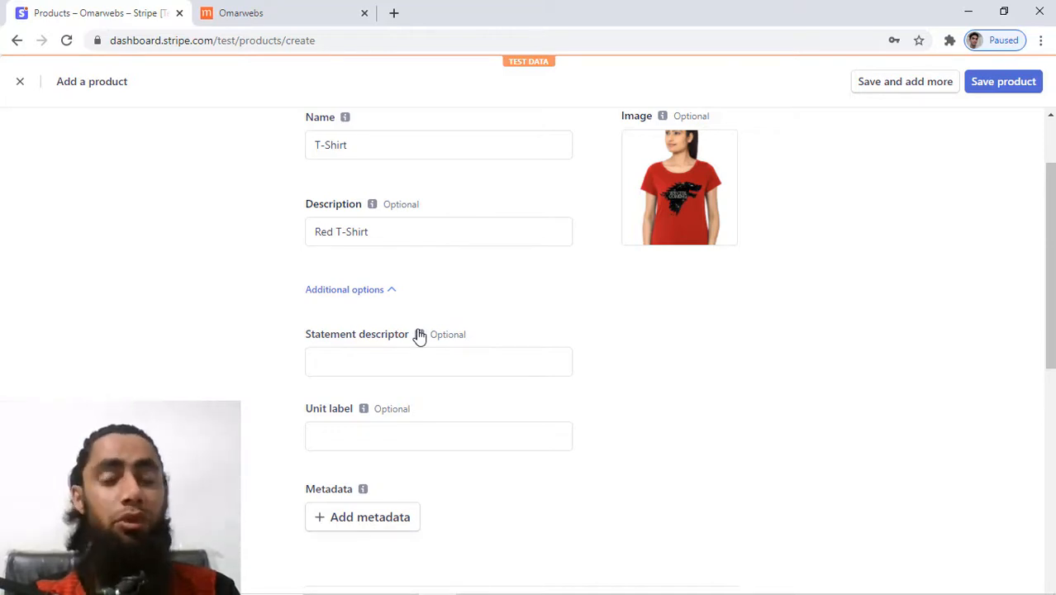
pyautogui.click(271, 10)
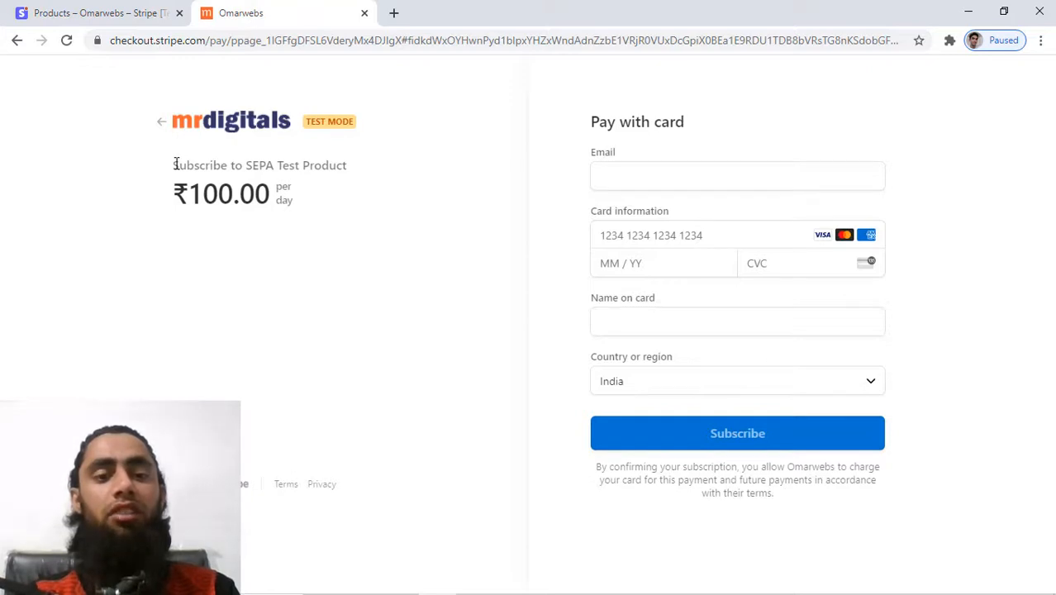
pyautogui.moveTo(175, 164); pyautogui.dragTo(351, 168)
pyautogui.click(142, 282)
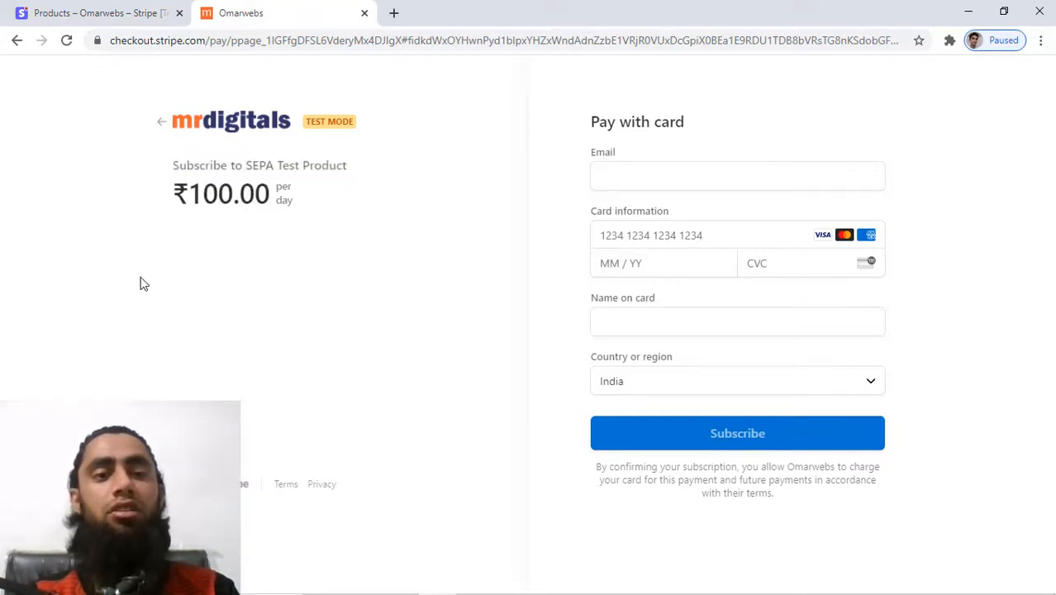
pyautogui.click(128, 9)
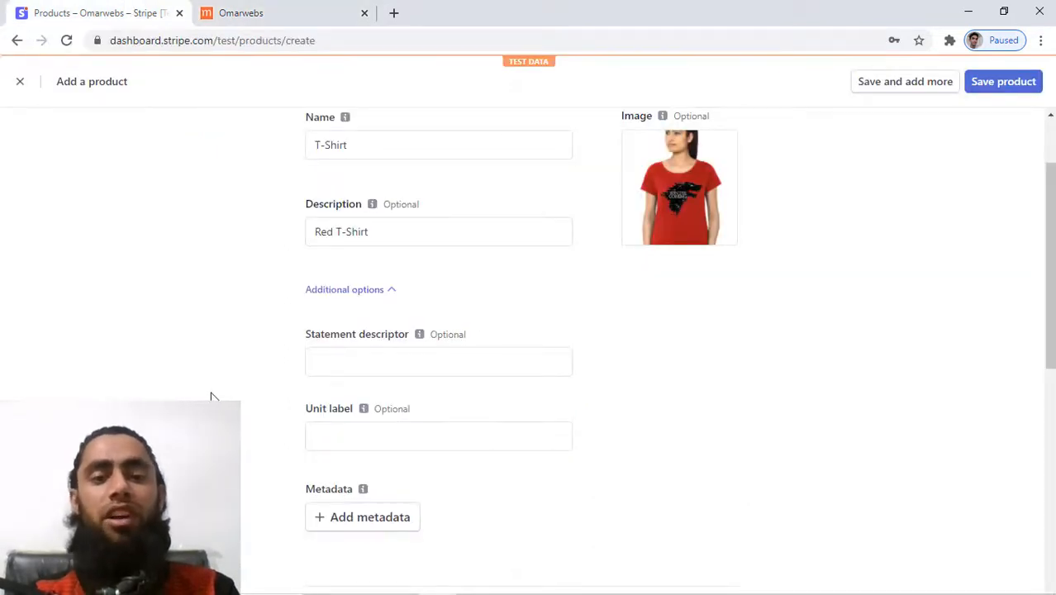
pyautogui.scroll(-2, 211, 397)
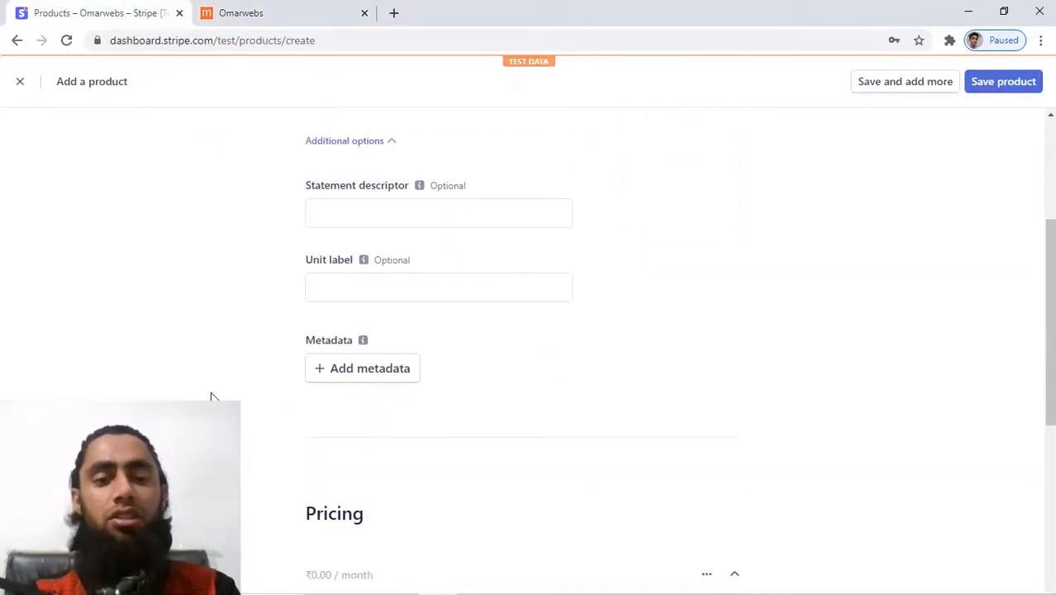
pyautogui.scroll(-4, 210, 397)
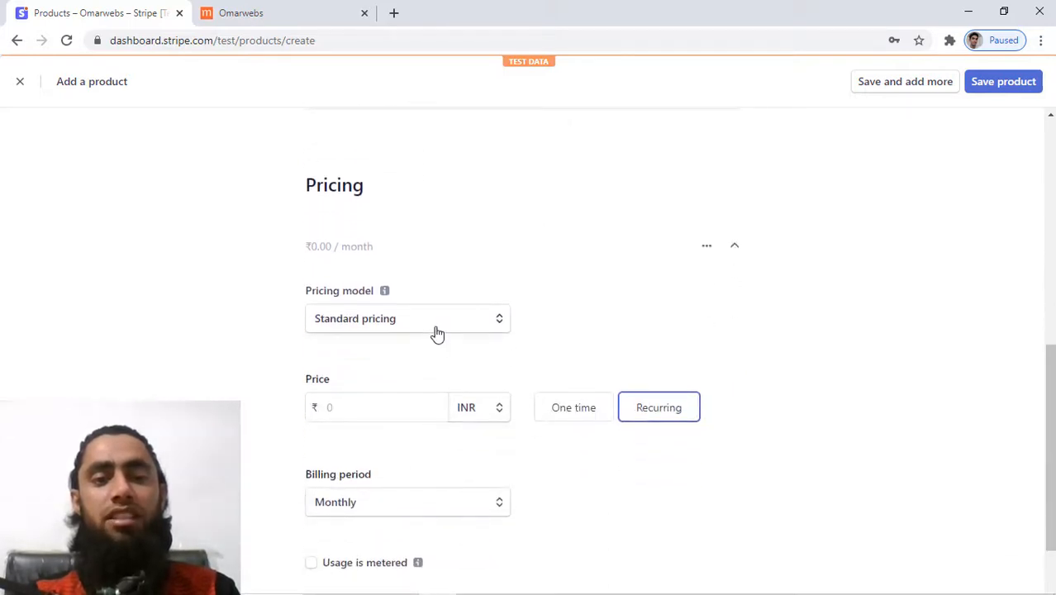
# Set the product price to US$50.00 as a one-time charge, switching currency from INR to USD.
pyautogui.scroll(-1, 262, 377)
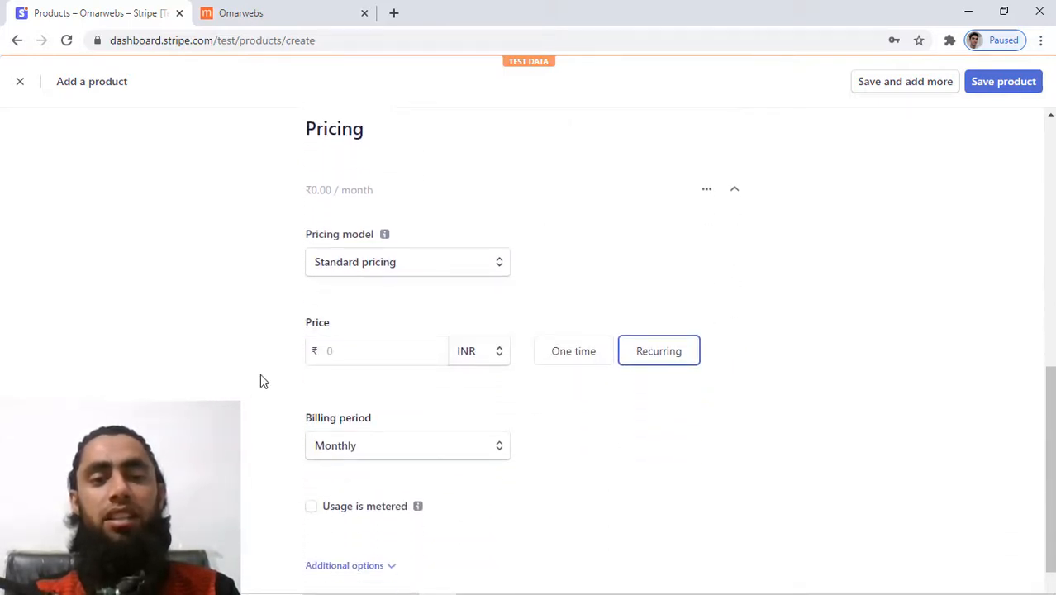
pyautogui.click(382, 347)
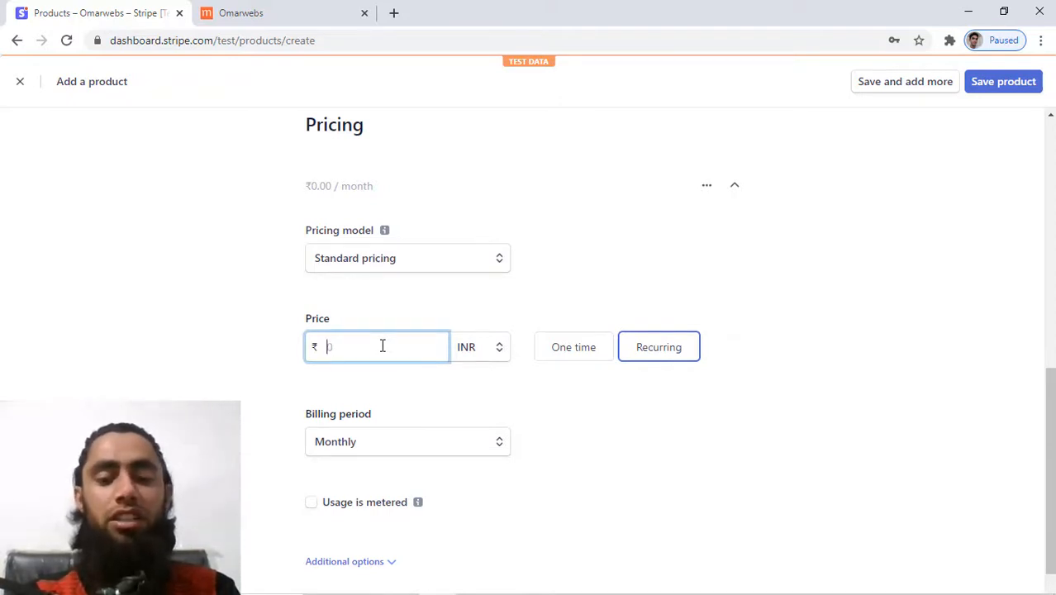
pyautogui.write('300')
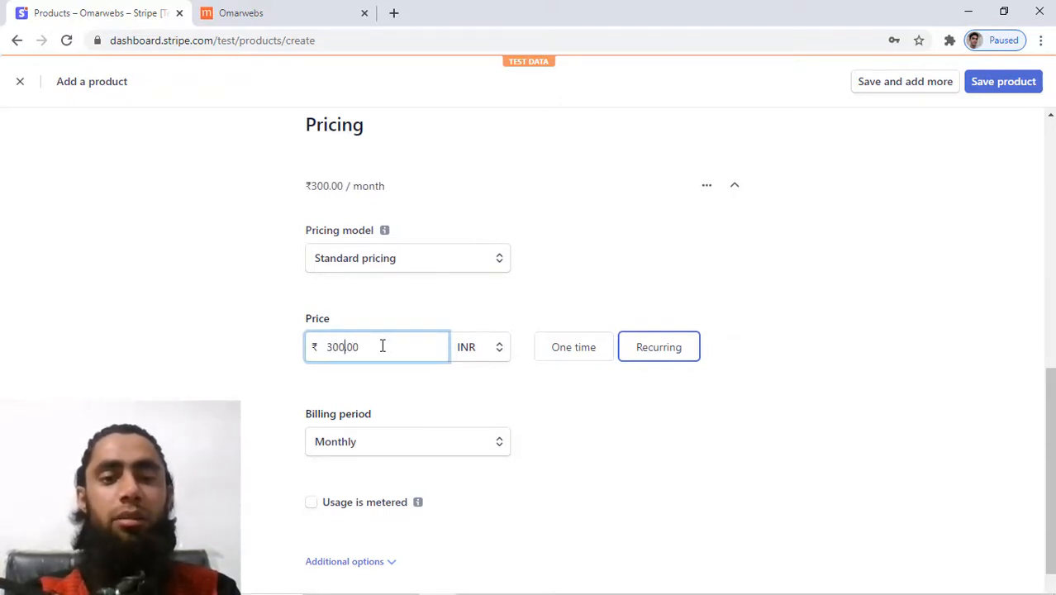
pyautogui.click(475, 360)
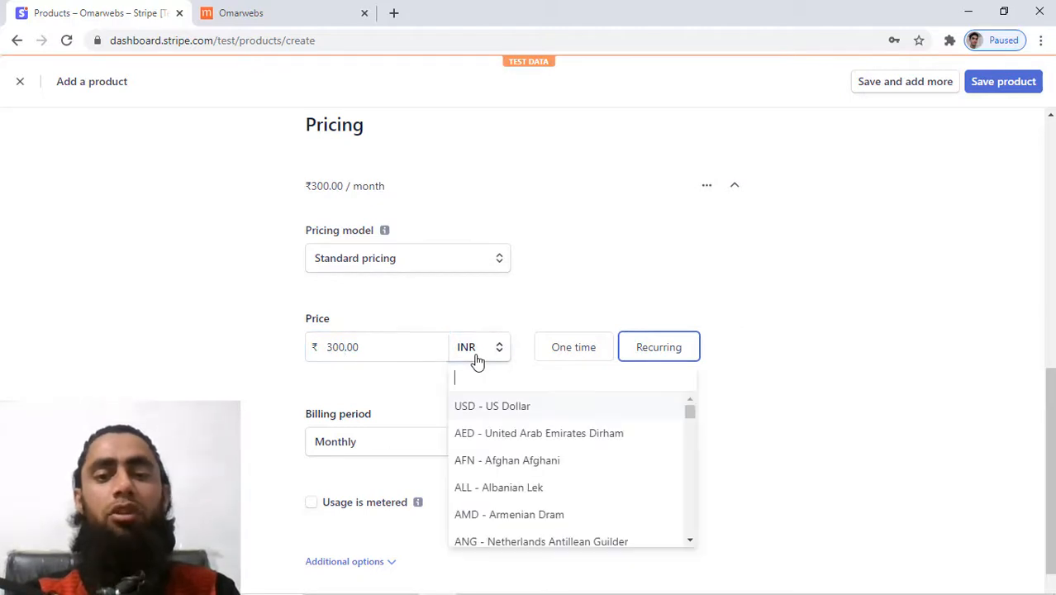
pyautogui.click(487, 409)
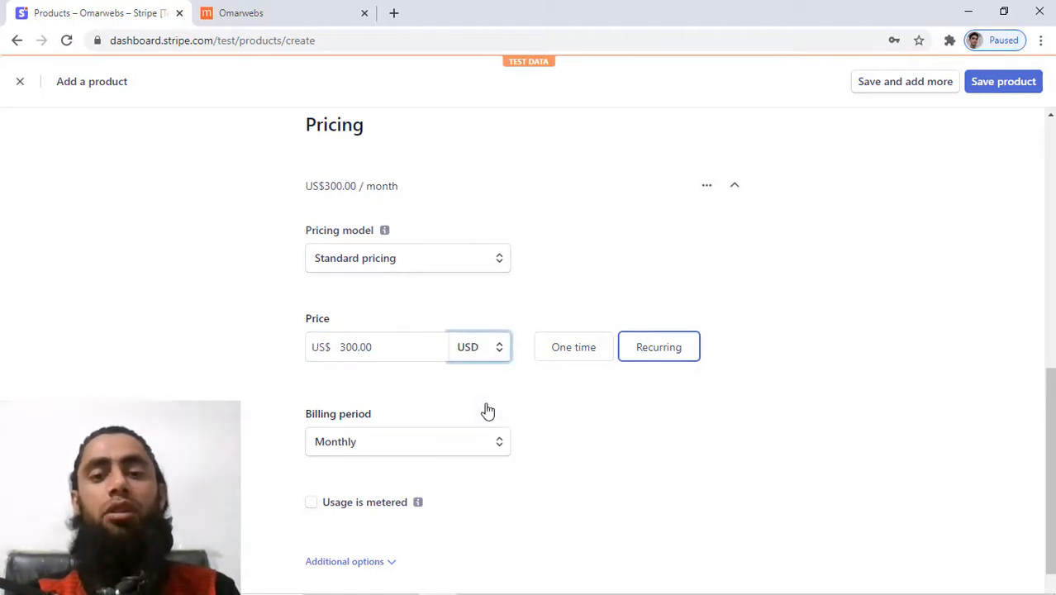
pyautogui.doubleClick(349, 347)
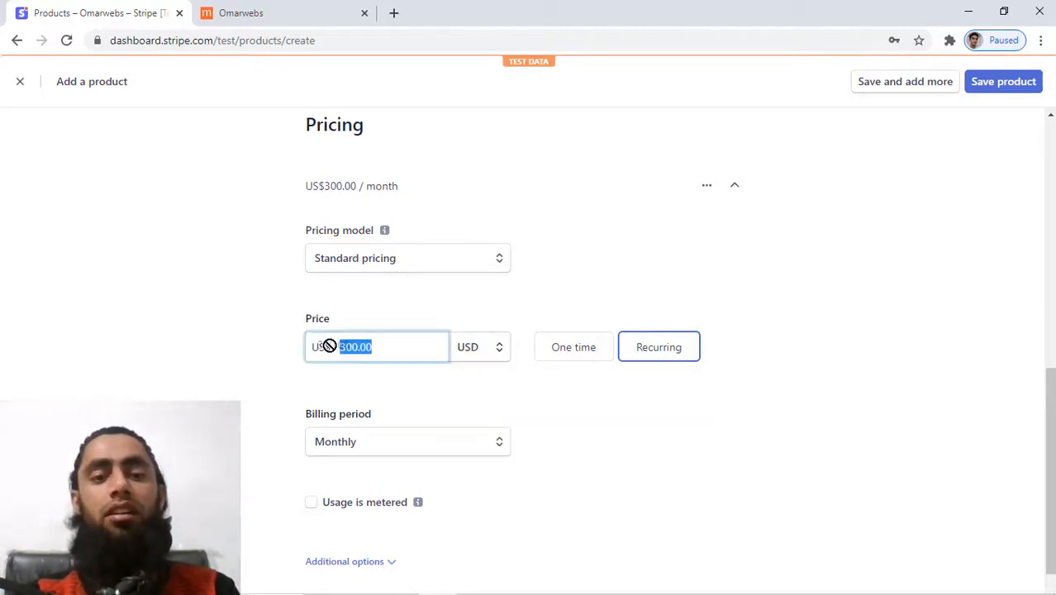
pyautogui.write('50')
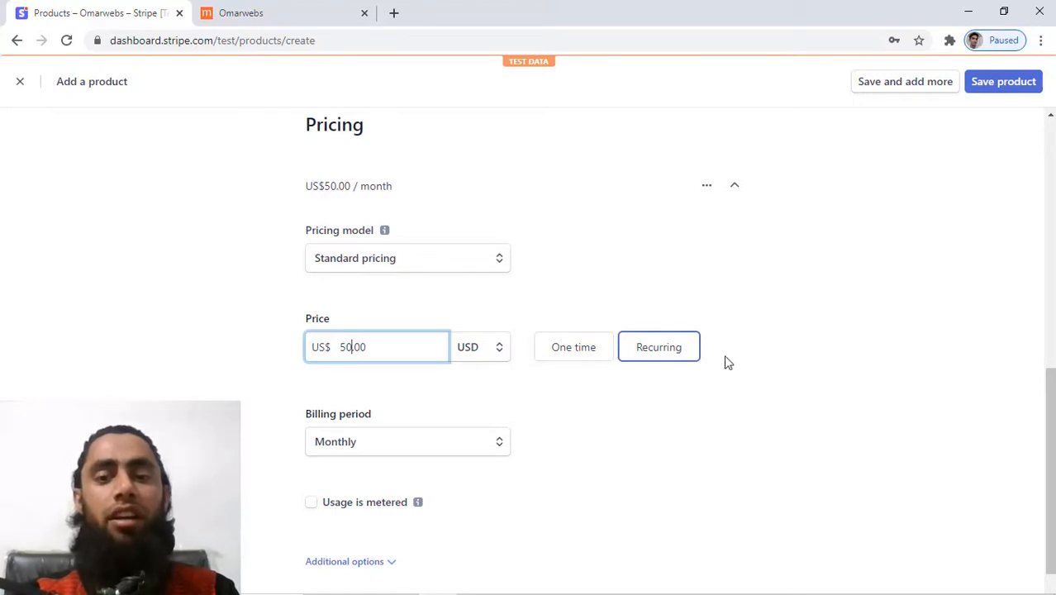
pyautogui.click(571, 345)
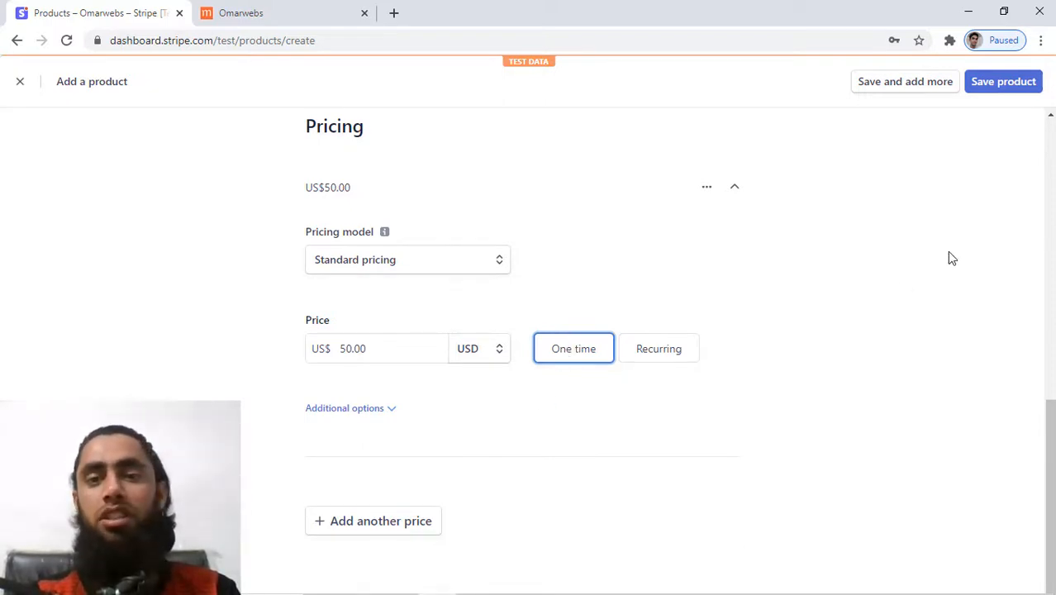
# Save the T-Shirt product and review its US$50.00 price on the product page.
pyautogui.scroll(5, 949, 257)
pyautogui.scroll(3, 952, 227)
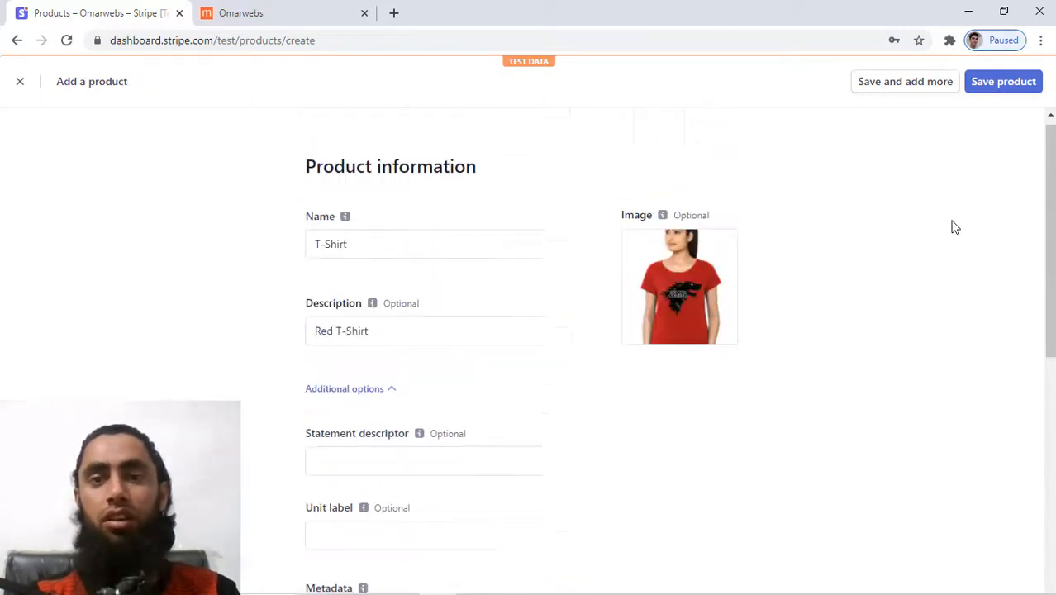
pyautogui.click(1003, 81)
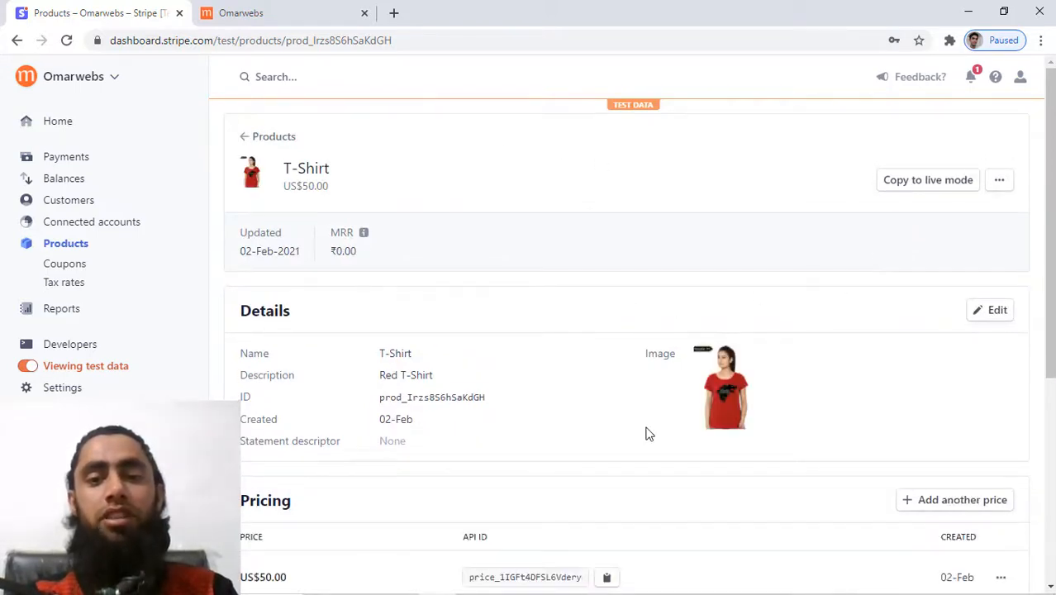
pyautogui.scroll(-2, 882, 391)
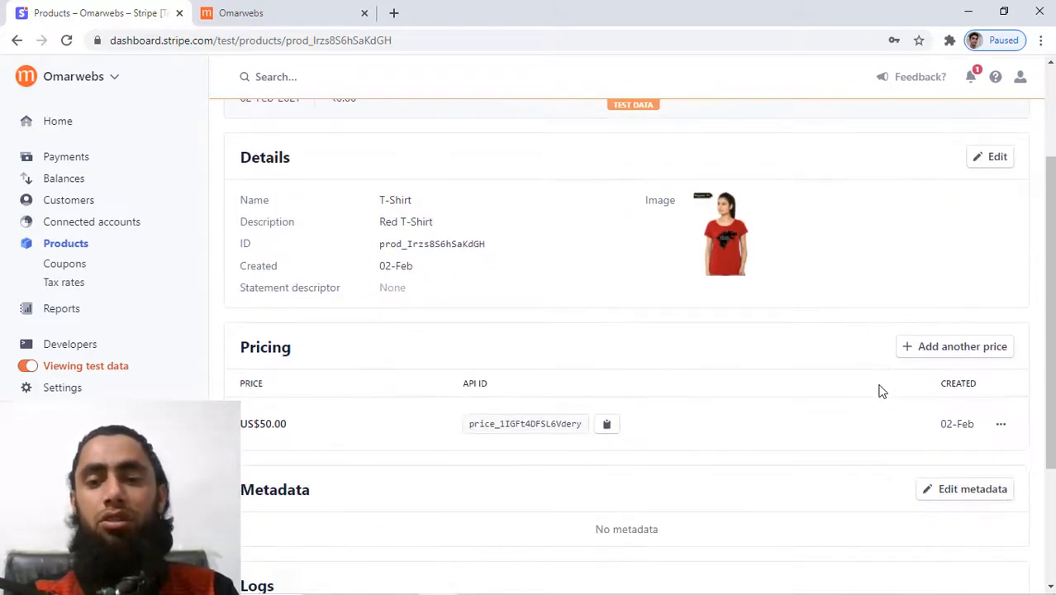
pyautogui.scroll(-2, 882, 391)
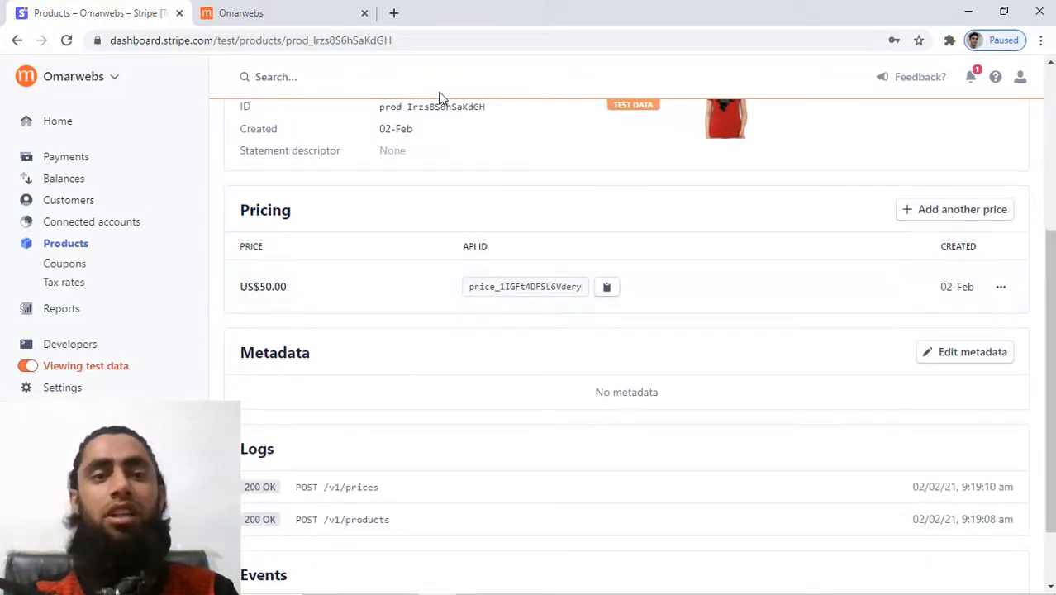
# Close the extra Omarwebs checkout tab and bring up the US$50.00 price's actions menu.
pyautogui.click(314, 11)
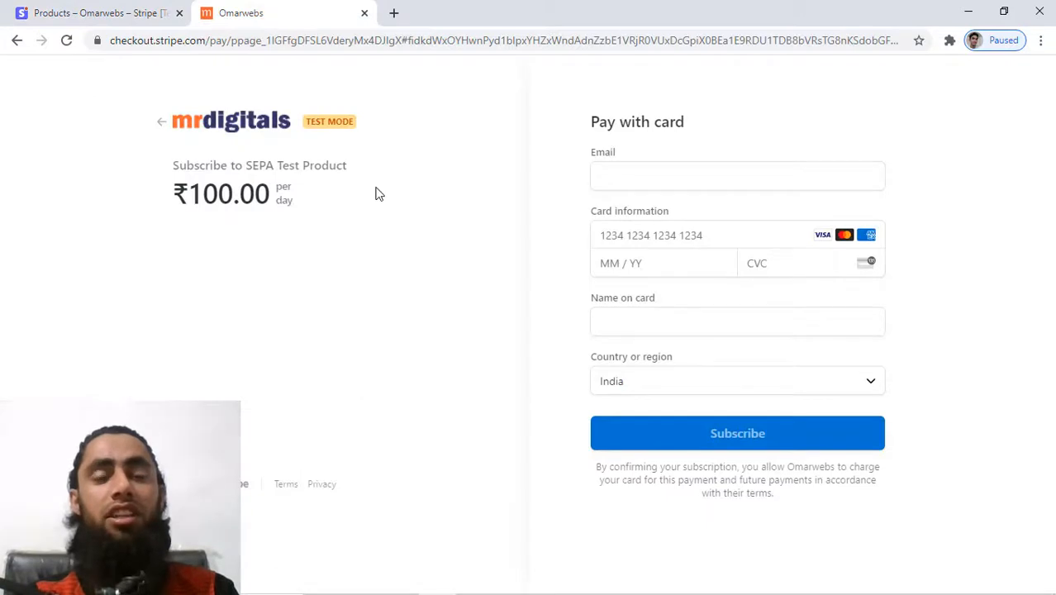
pyautogui.click(364, 13)
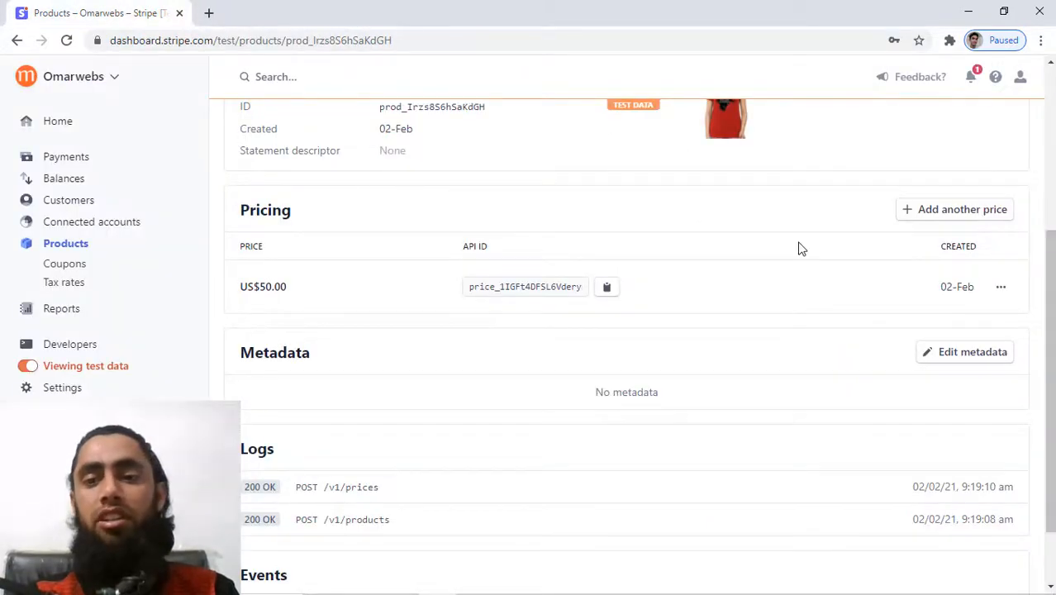
pyautogui.click(1001, 287)
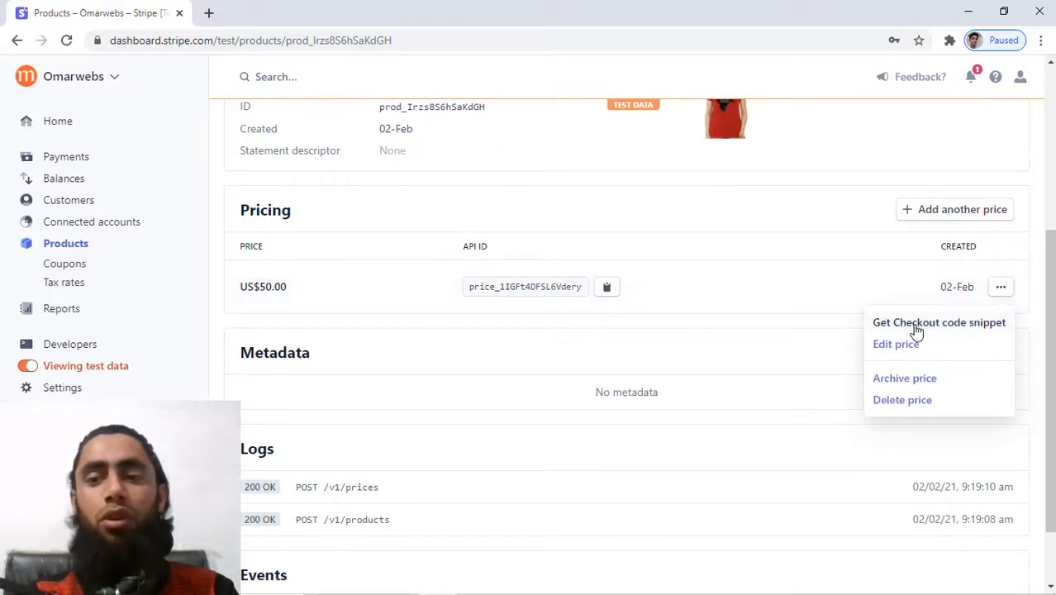
# Generate the Checkout code snippet for the US$50.00 T-Shirt price and copy it.
pyautogui.click(916, 327)
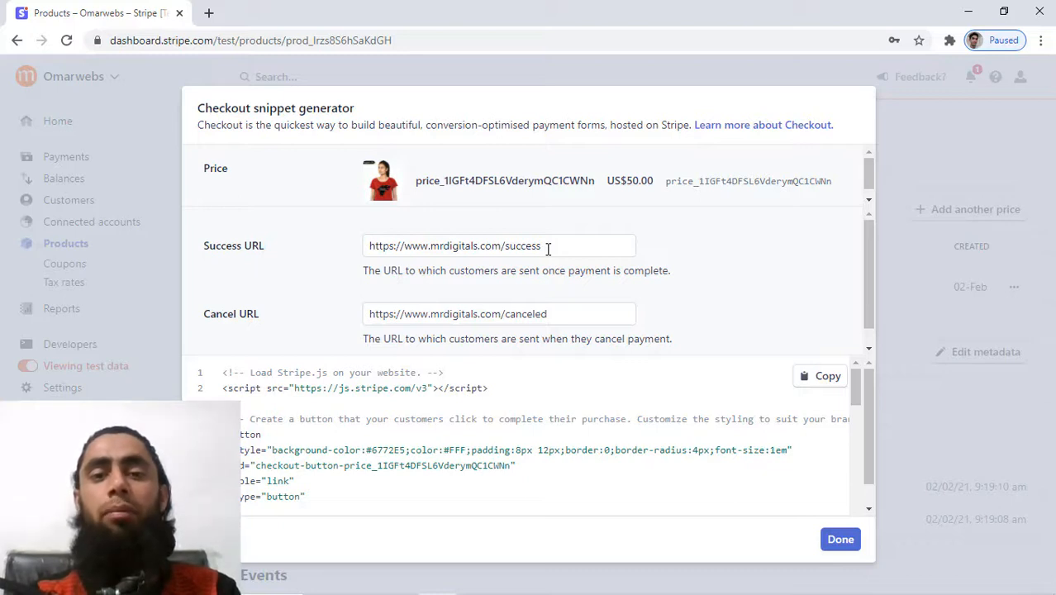
pyautogui.doubleClick(446, 248)
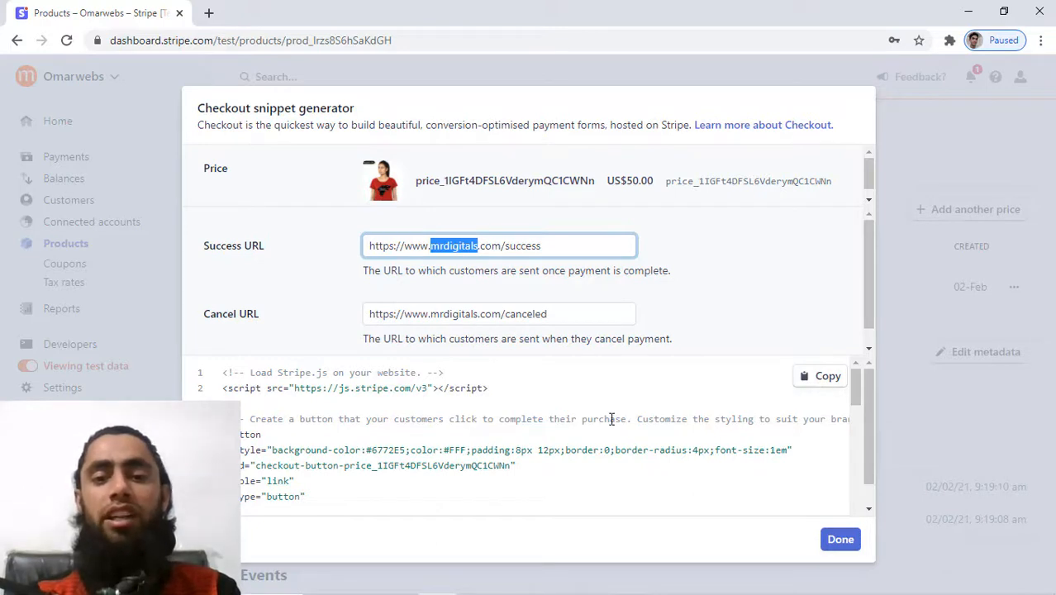
pyautogui.click(826, 376)
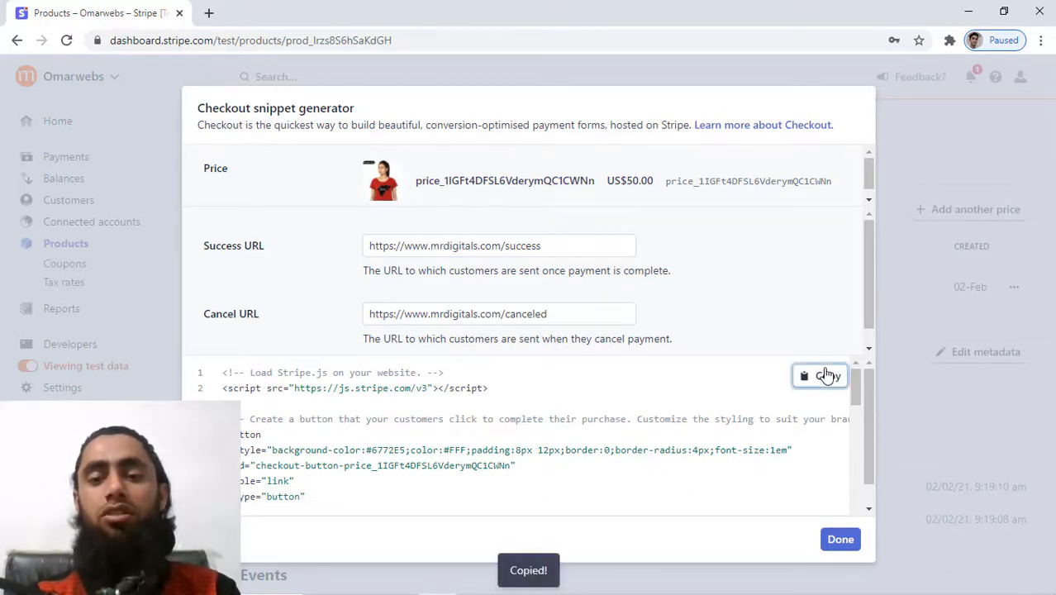
# In File Explorer's Desktop folder, delete the old Chrome HTML file dated 2/2/2021.
pyautogui.moveTo(369, 585)
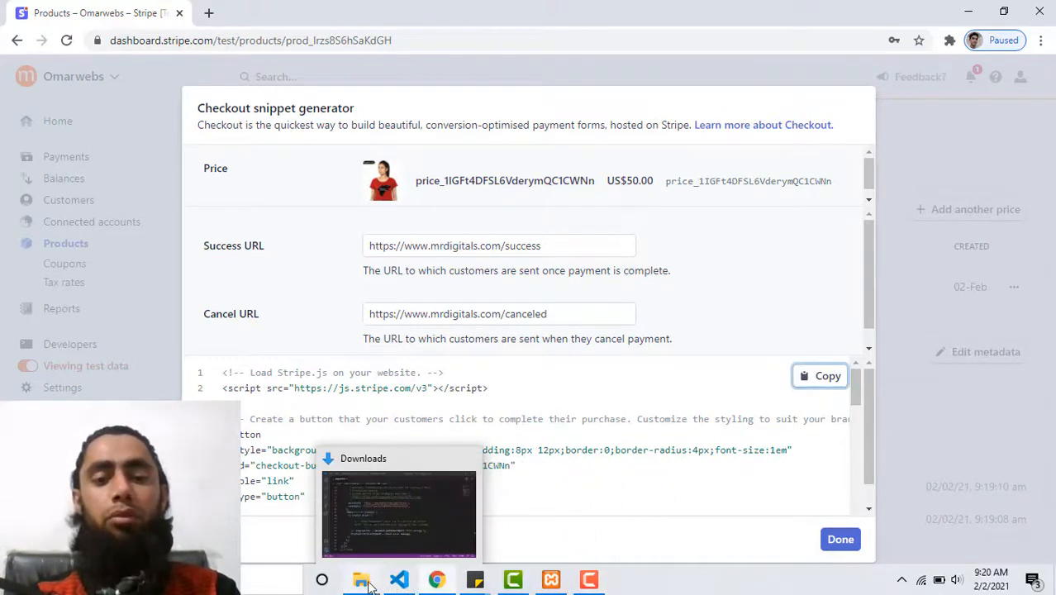
pyautogui.click(331, 504)
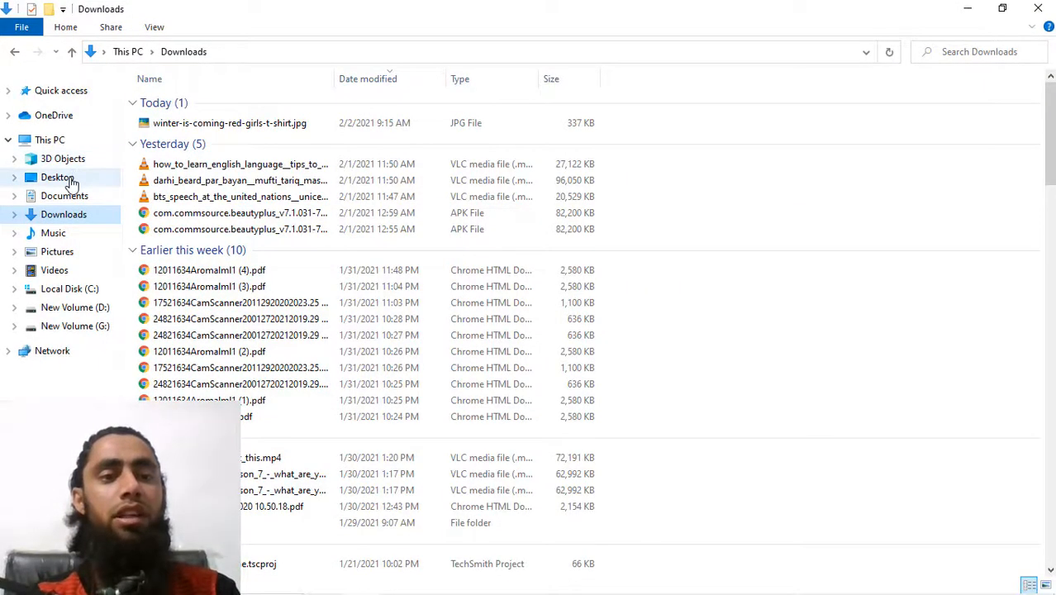
pyautogui.click(71, 179)
pyautogui.click(334, 394)
pyautogui.scroll(-1, 334, 396)
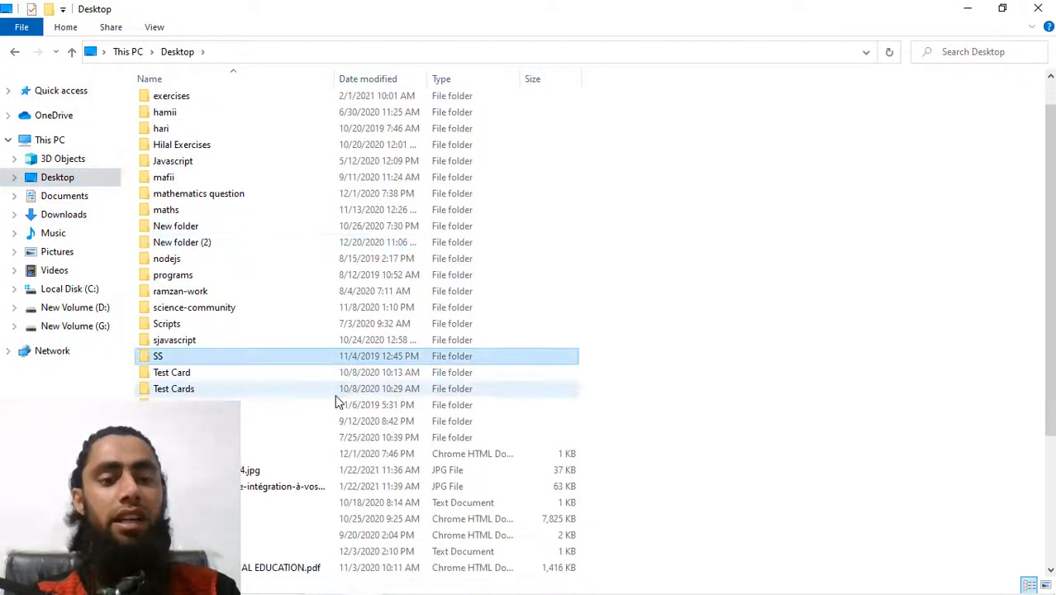
pyautogui.scroll(-4, 337, 401)
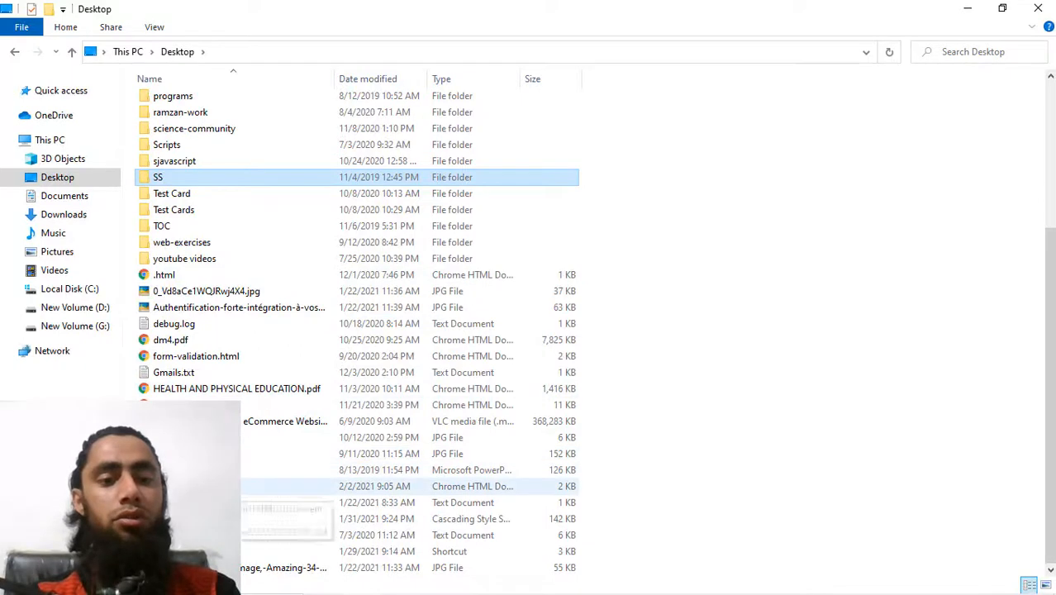
pyautogui.doubleClick(199, 486)
pyautogui.press('Delete')
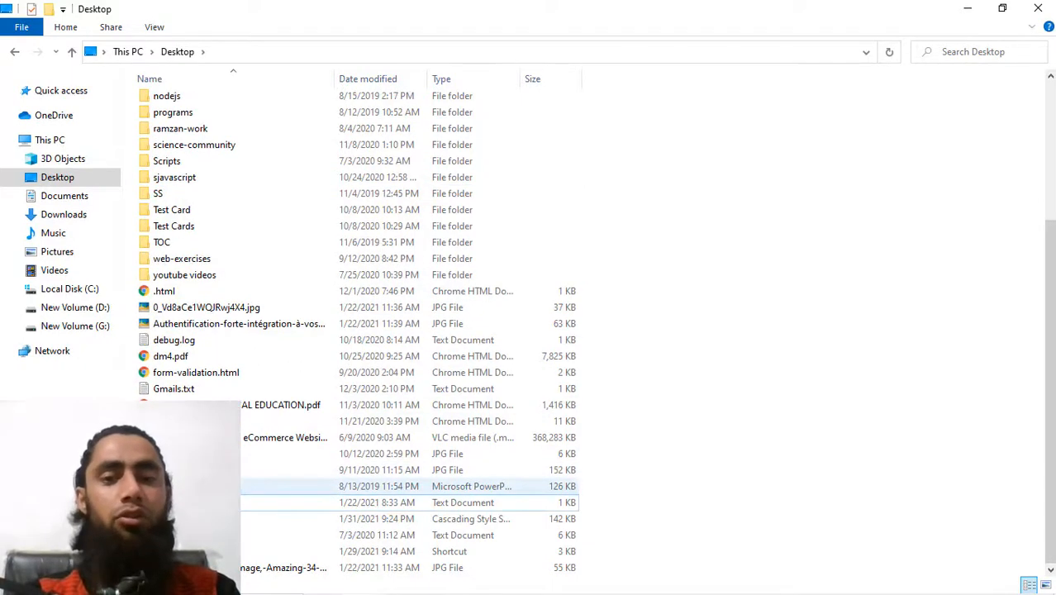
# Create a new text document on the Desktop and rename it to stripe_product.html.
pyautogui.rightClick(880, 216)
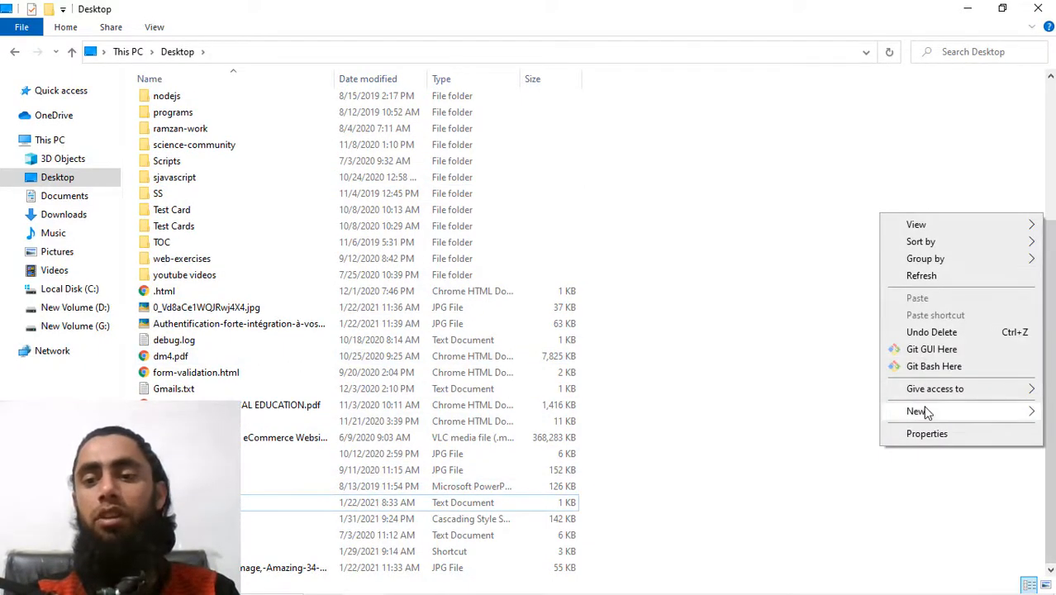
pyautogui.moveTo(925, 413)
pyautogui.click(777, 373)
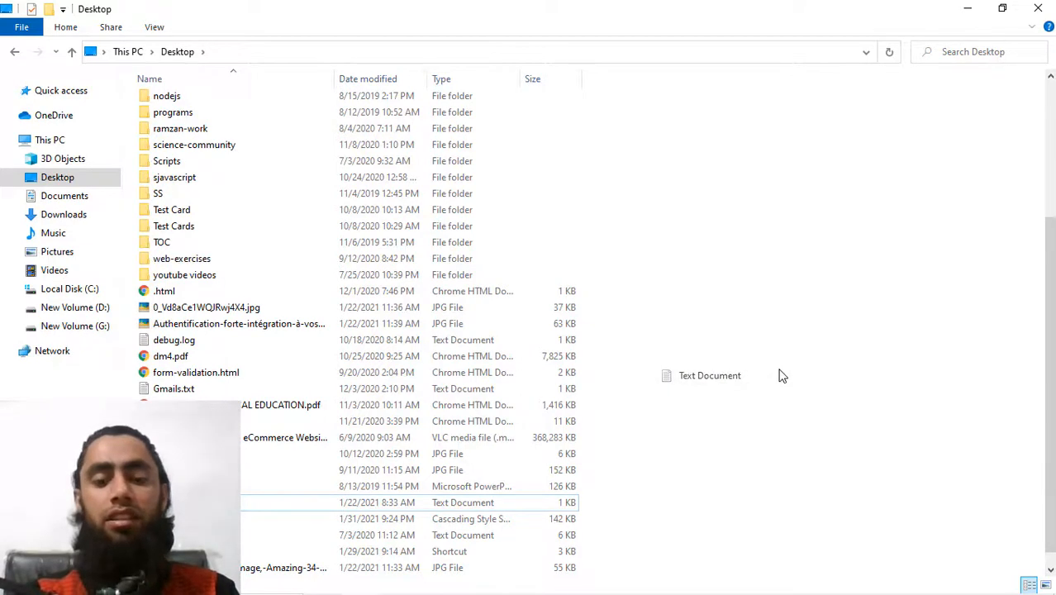
pyautogui.press('Return')
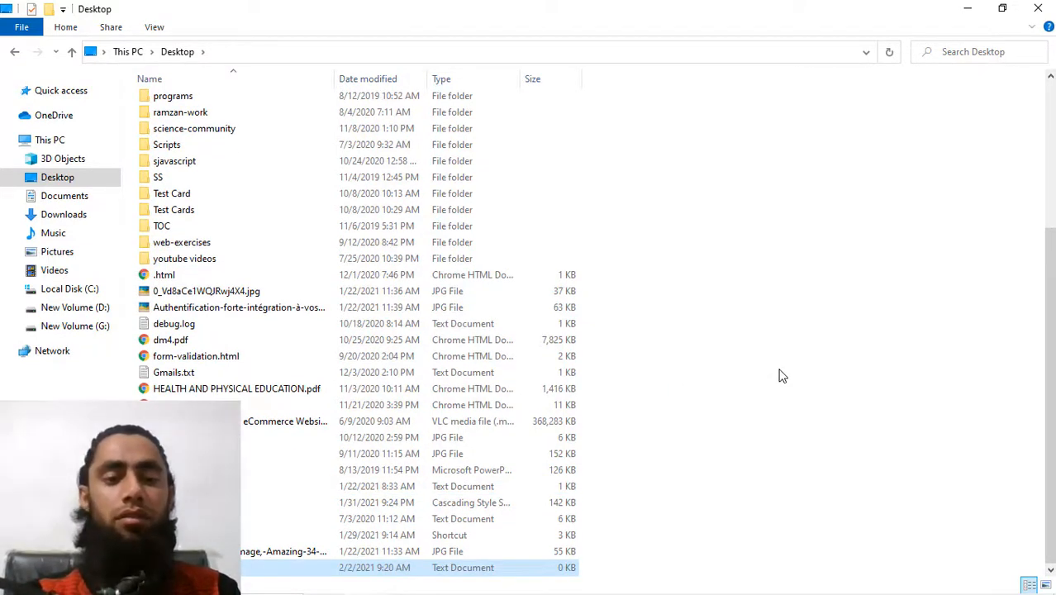
pyautogui.press('F2')
pyautogui.write('t')
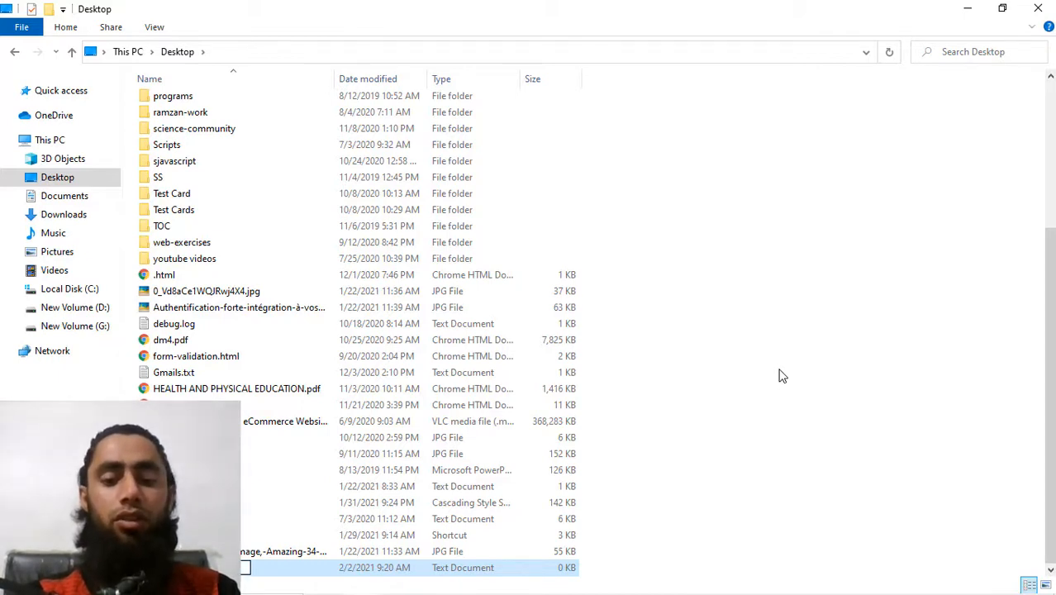
pyautogui.write('estin')
pyautogui.press('BackSpace')
pyautogui.press('BackSpace')
pyautogui.press('BackSpace')
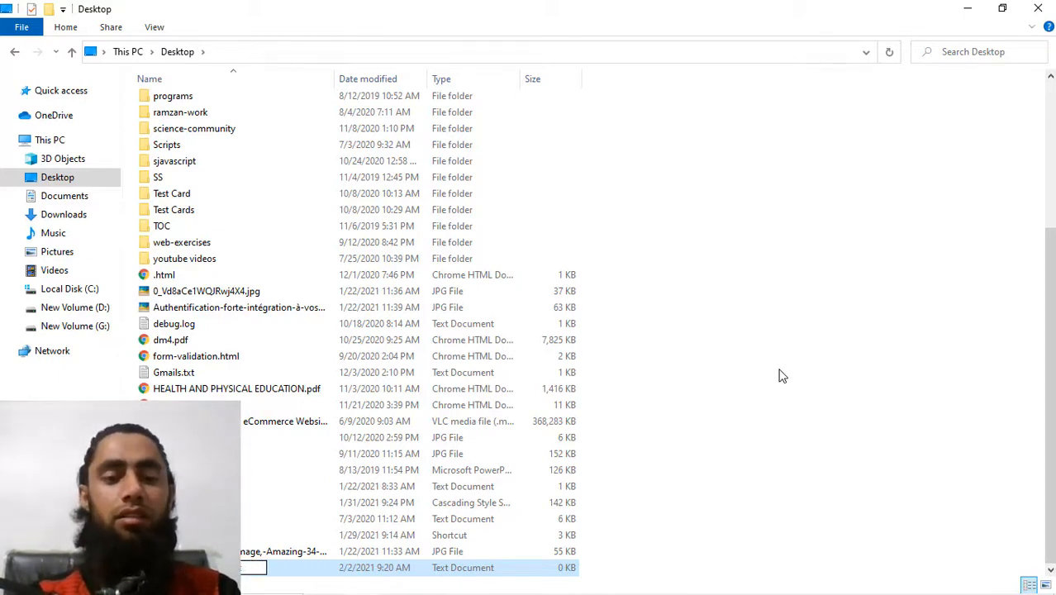
pyautogui.press('Return')
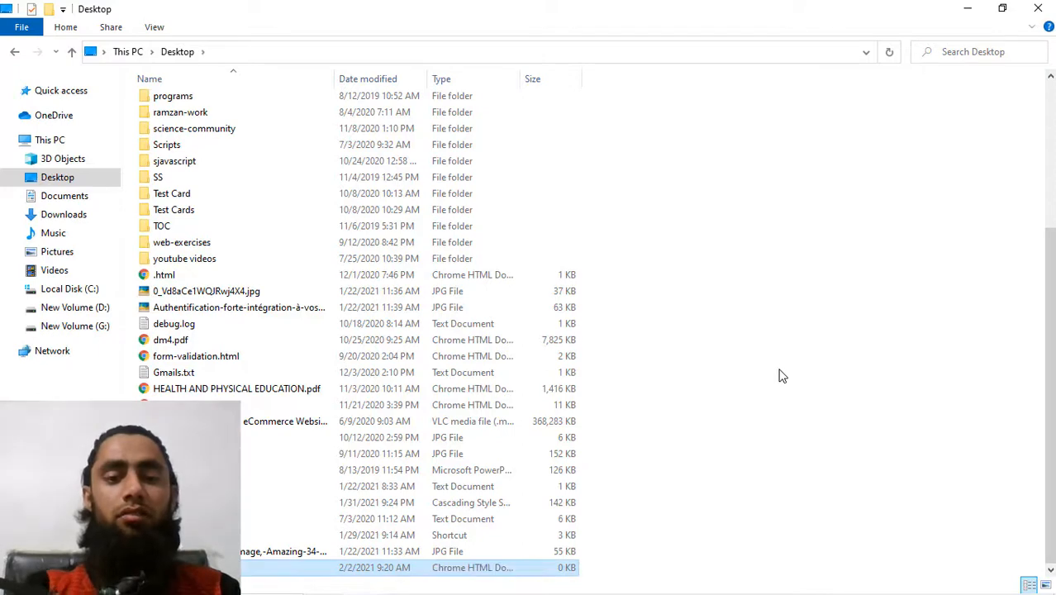
# Open stripe_product.html in the browser, then open it in Visual Studio Code too.
pyautogui.doubleClick(269, 566)
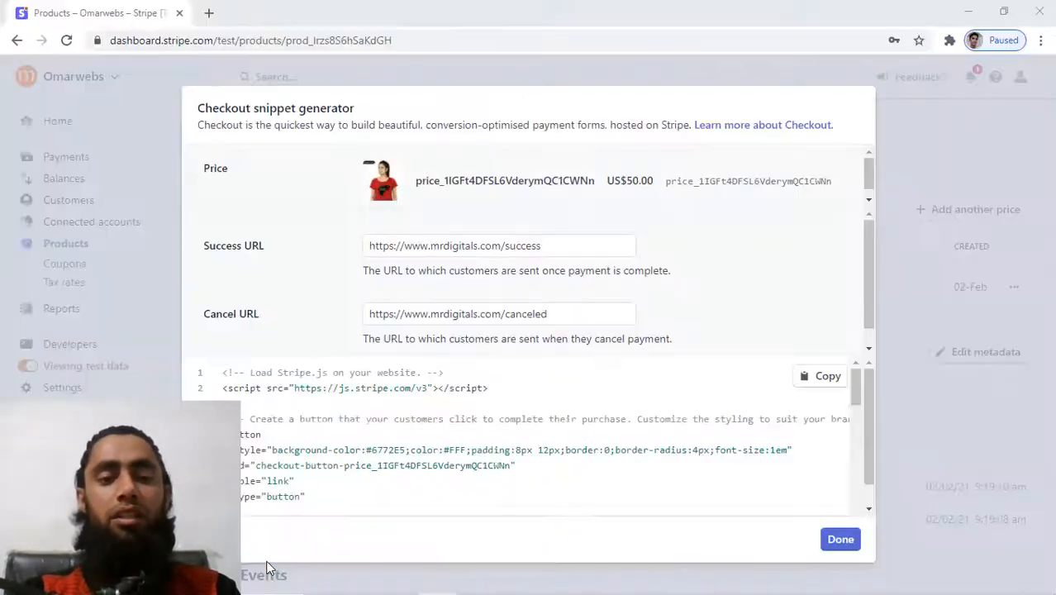
pyautogui.hotkey('alt', 'Tab')
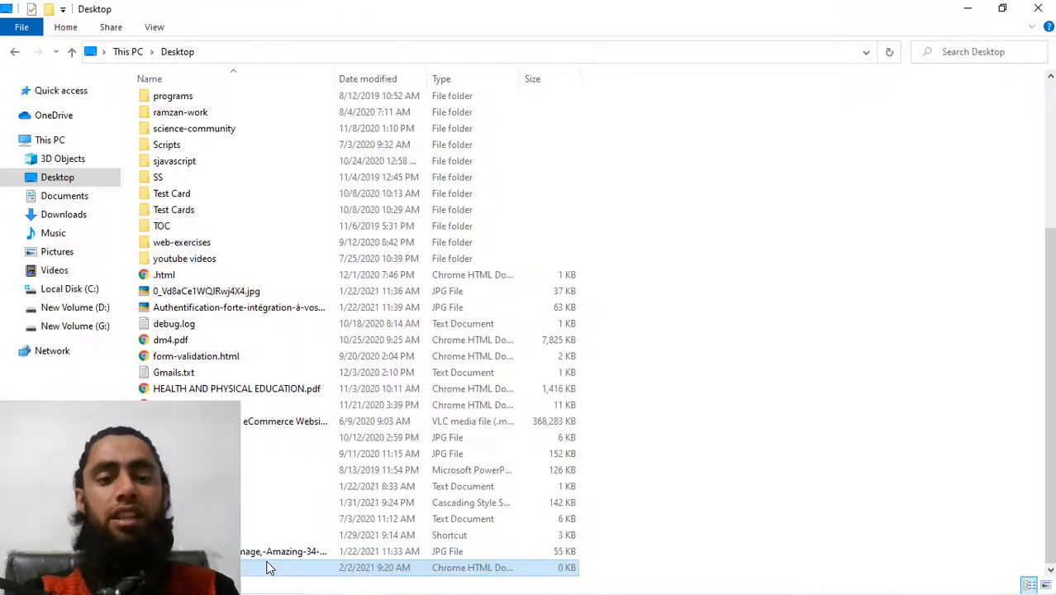
pyautogui.rightClick(267, 565)
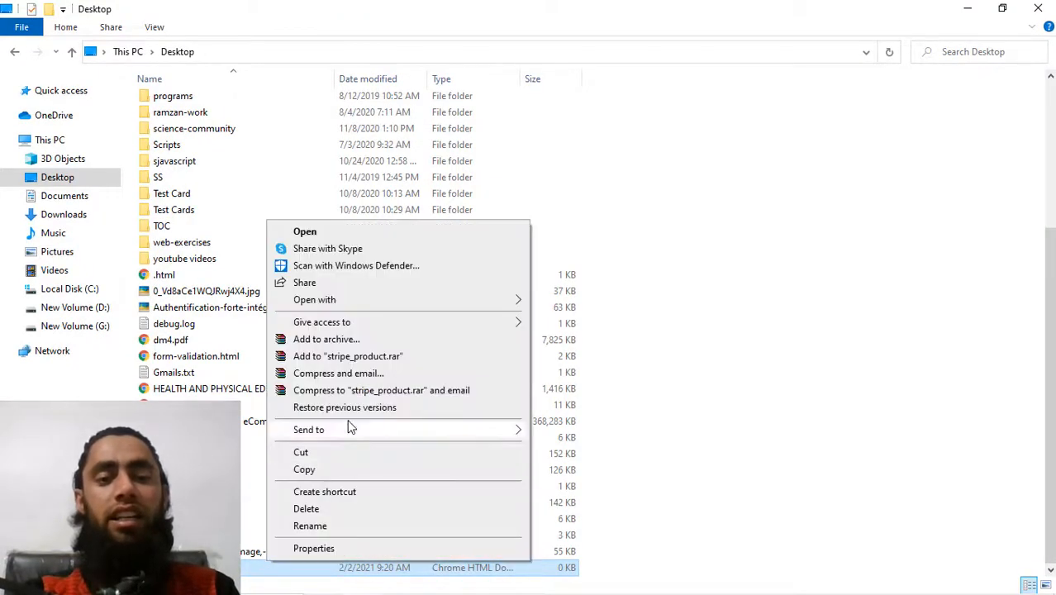
pyautogui.moveTo(338, 301)
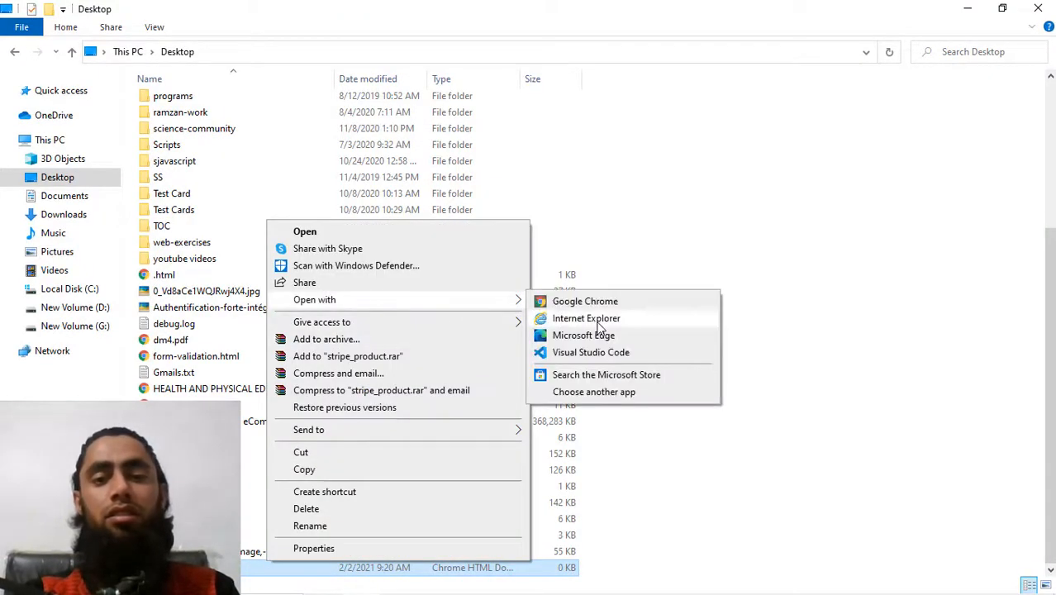
pyautogui.click(598, 355)
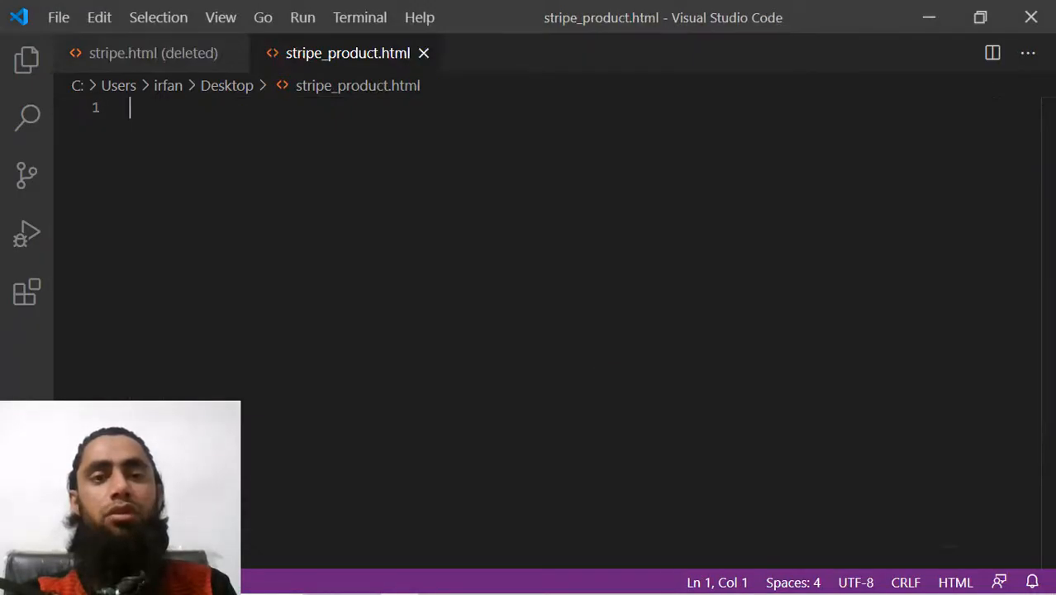
# Paste the Stripe checkout snippet into stripe_product.html, save it, and switch back to Chrome.
pyautogui.click(231, 54)
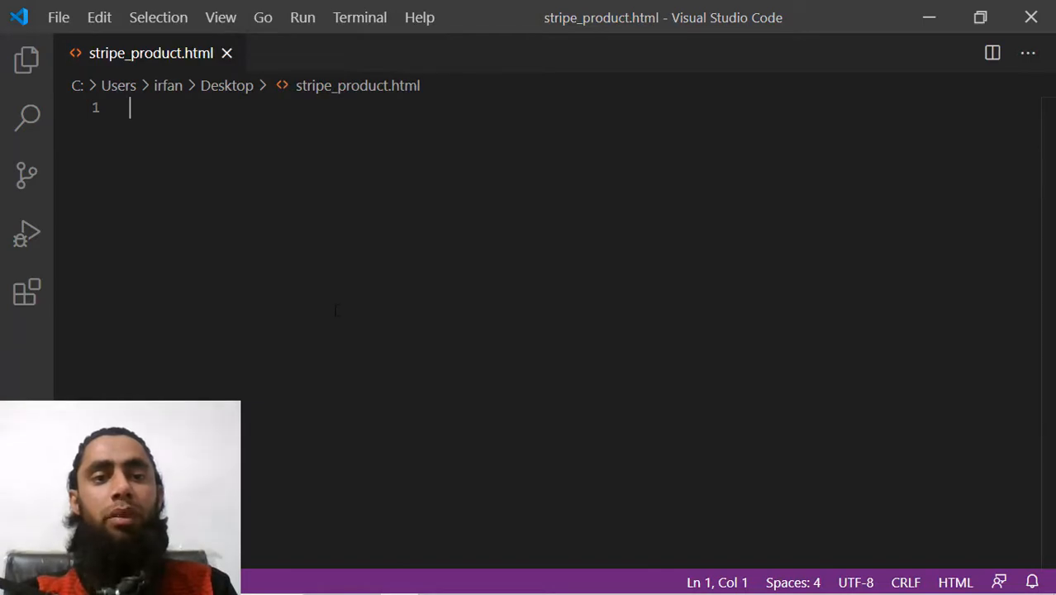
pyautogui.hotkey('ctrl', 'v')
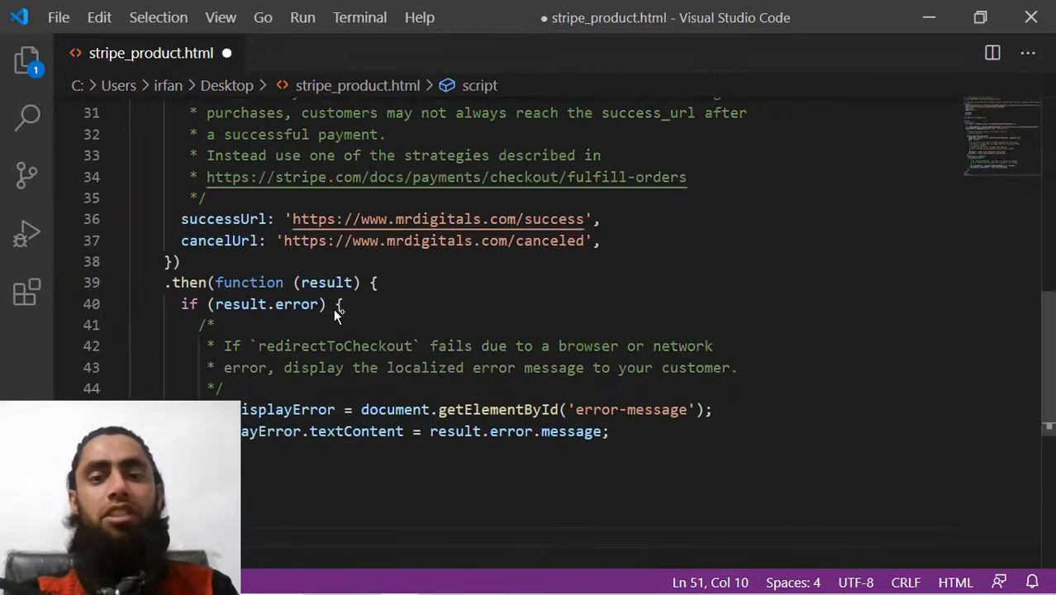
pyautogui.scroll(2, 401, 309)
pyautogui.scroll(8, 335, 311)
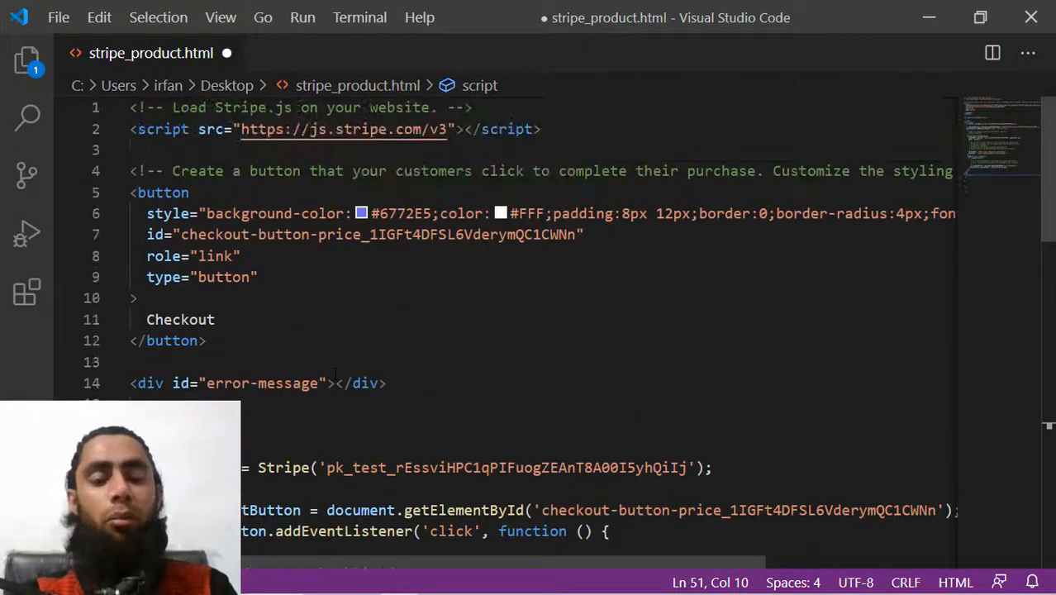
pyautogui.hotkey('ctrl', 's')
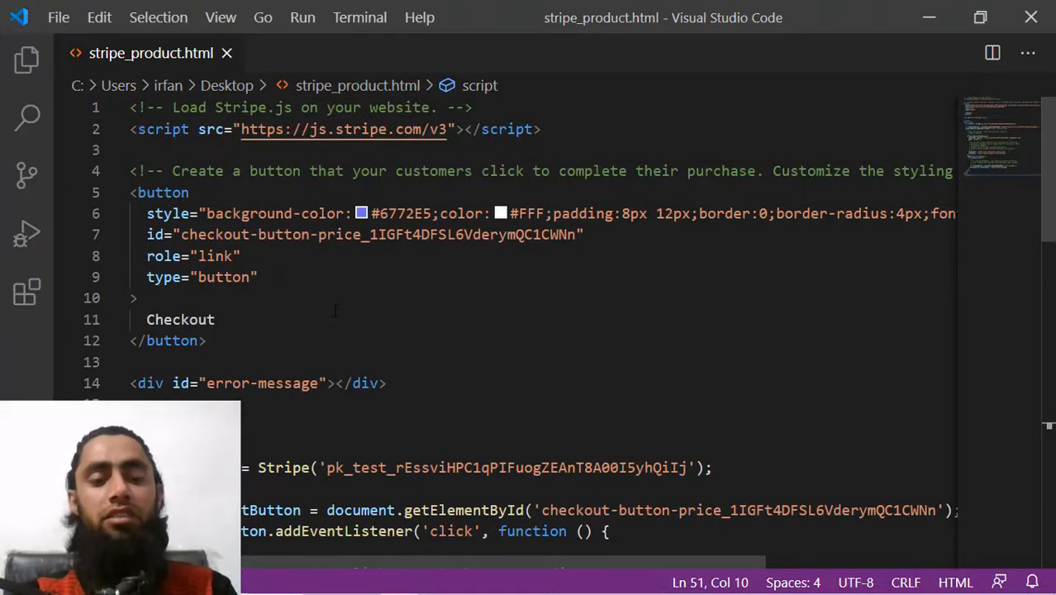
pyautogui.hotkey('alt', 'Tab')
pyautogui.hotkey('alt', 'Tab')
pyautogui.press('Tab')
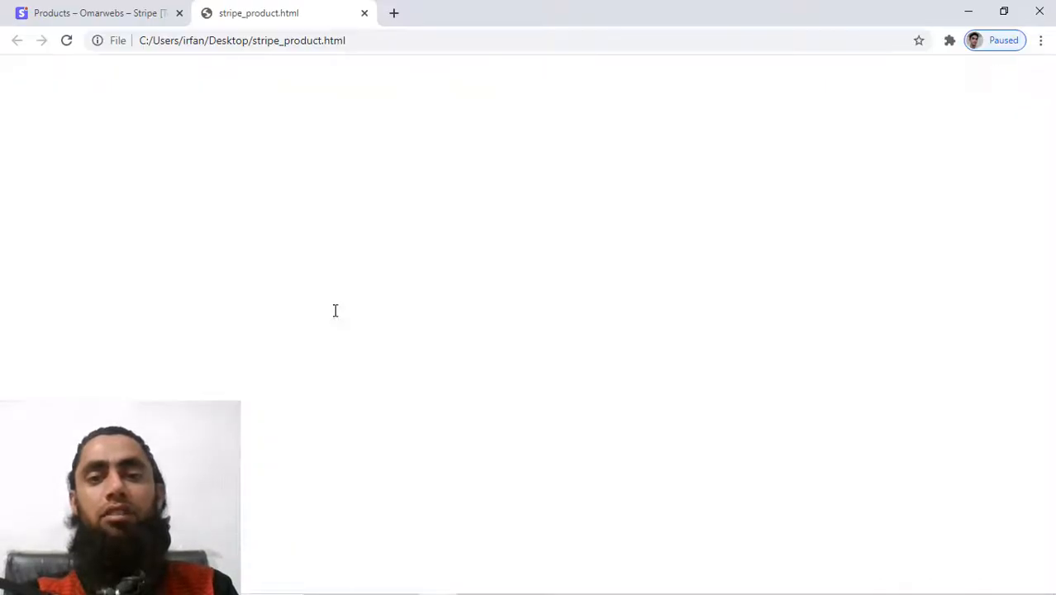
# Reload stripe_product.html and use its Checkout button to reach the $50.00 Red T-Shirt checkout.
pyautogui.click(66, 40)
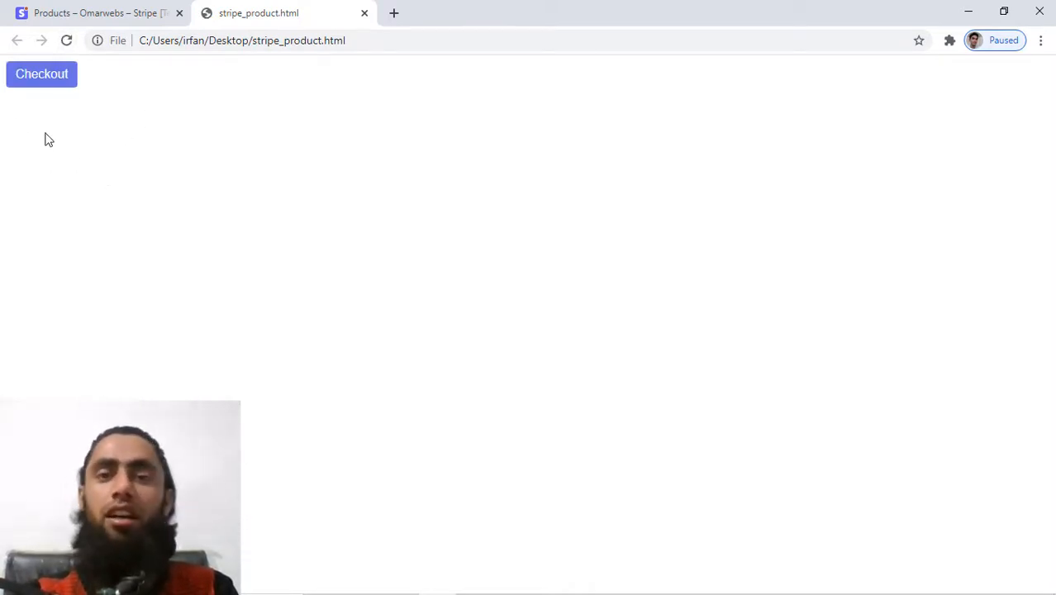
pyautogui.click(37, 83)
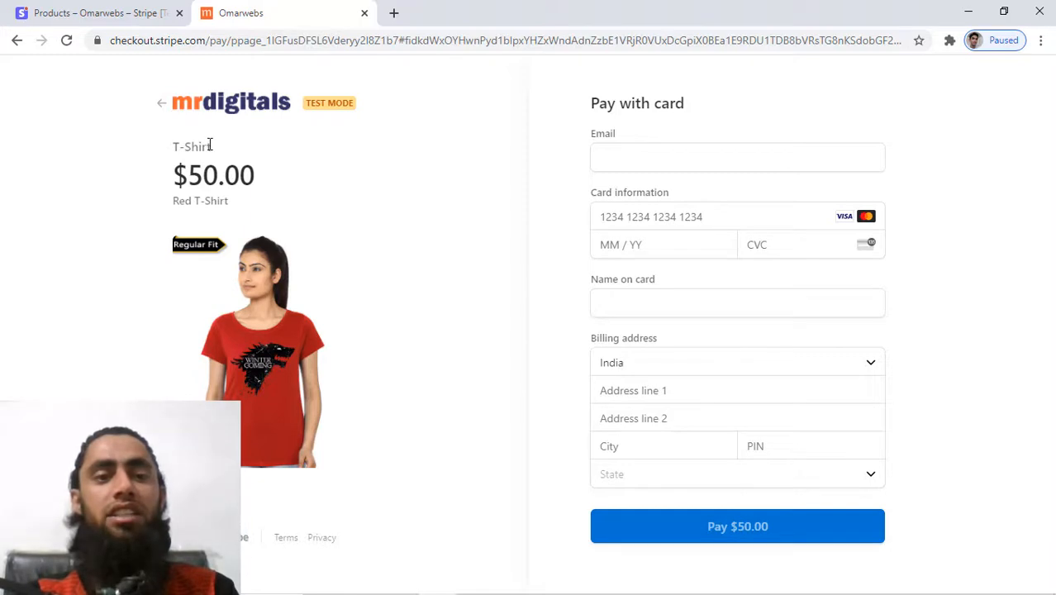
pyautogui.moveTo(182, 145); pyautogui.dragTo(170, 148)
pyautogui.click(170, 149)
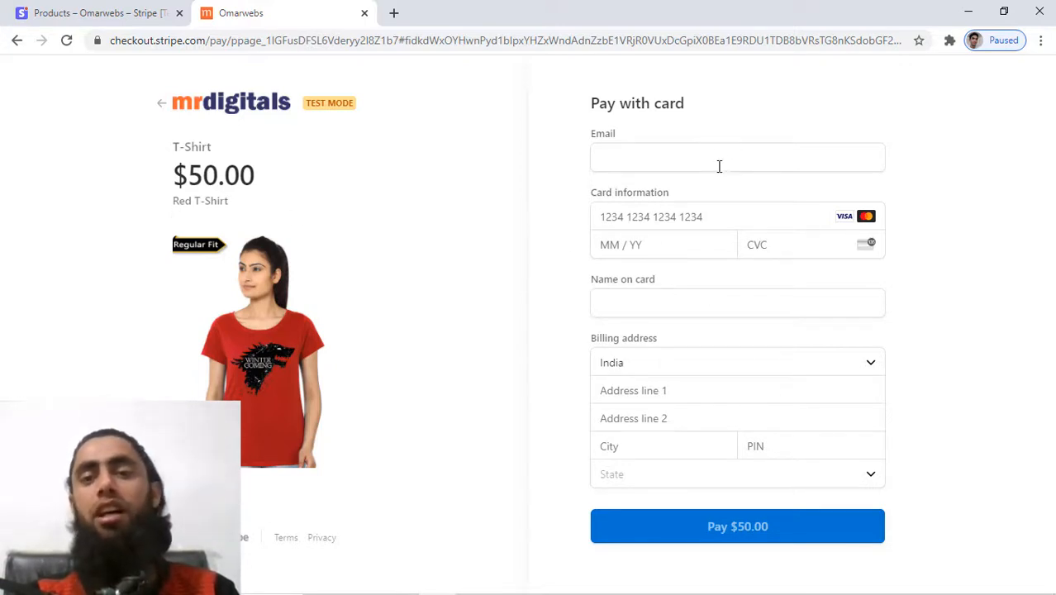
pyautogui.click(716, 152)
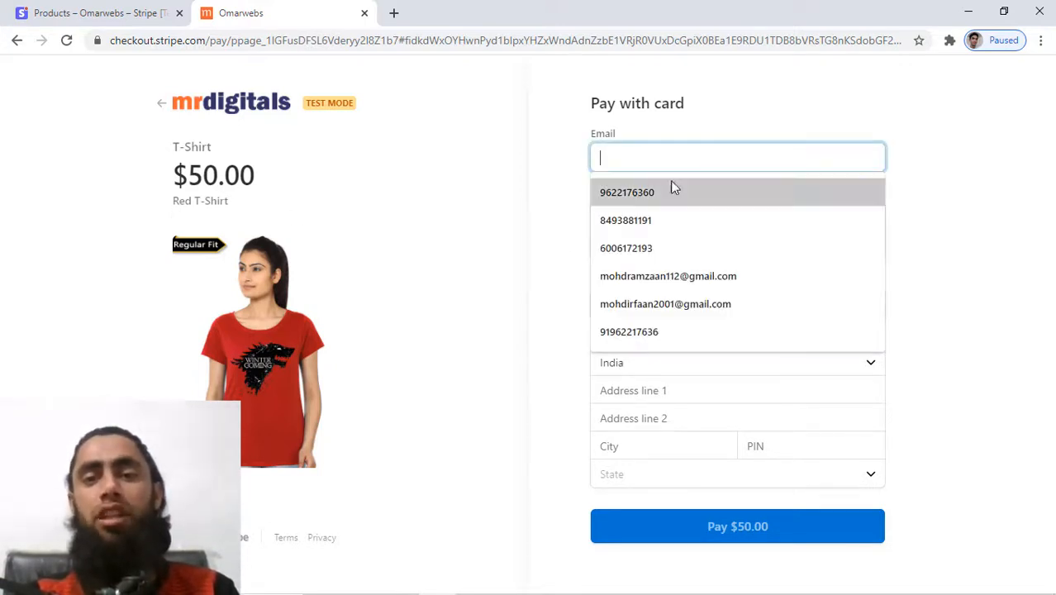
pyautogui.click(658, 281)
pyautogui.click(656, 217)
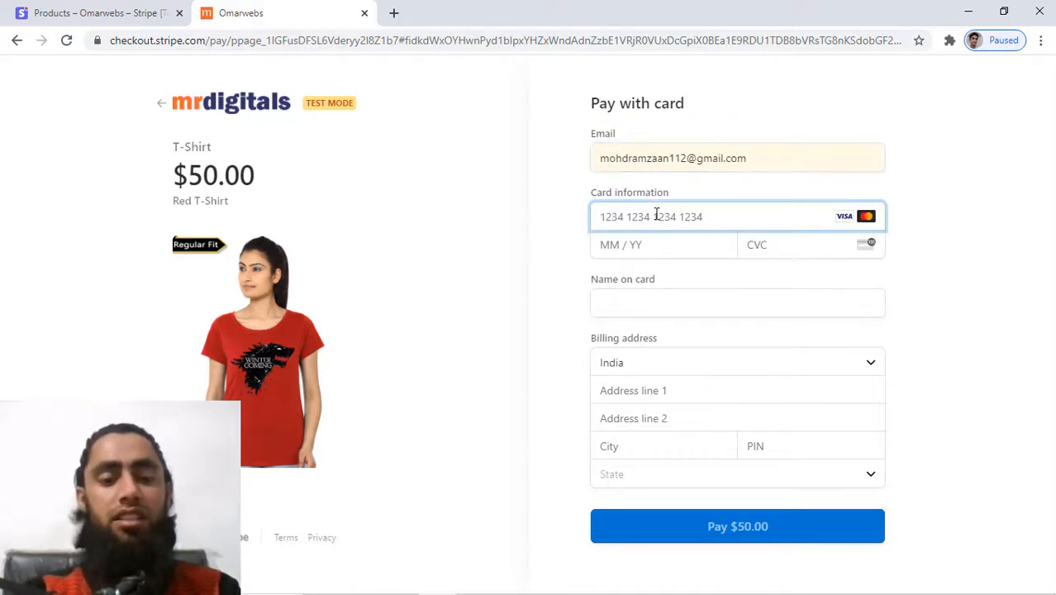
pyautogui.write('4242 424')
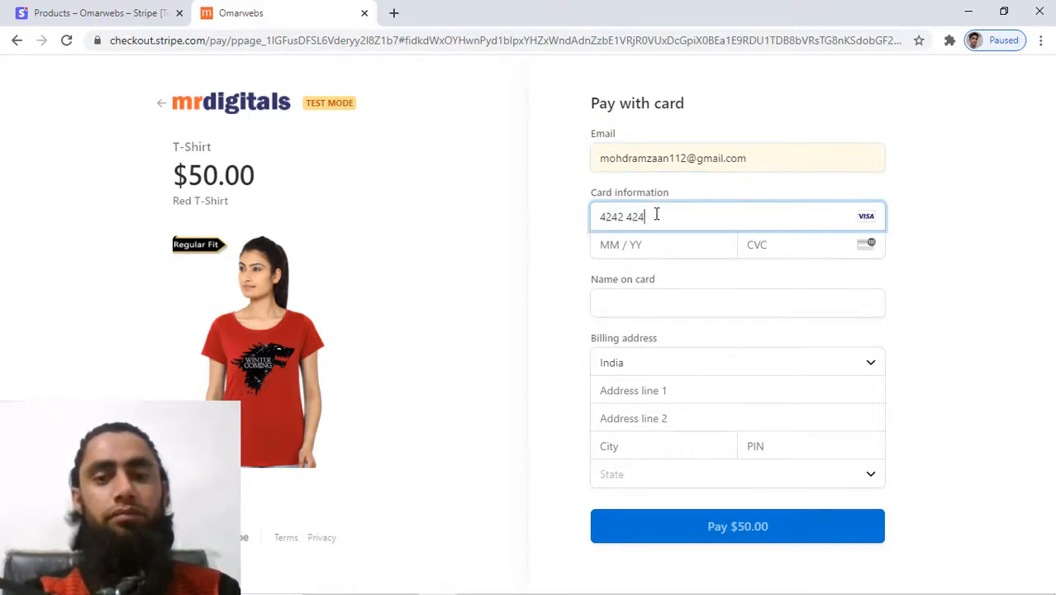
pyautogui.write('2 424')
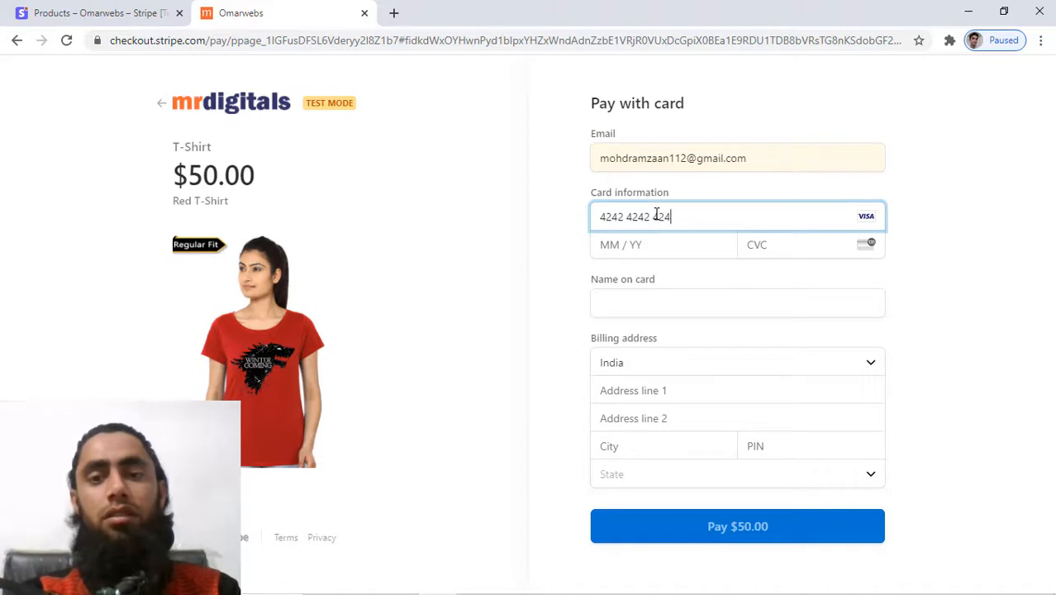
pyautogui.write('2 4242')
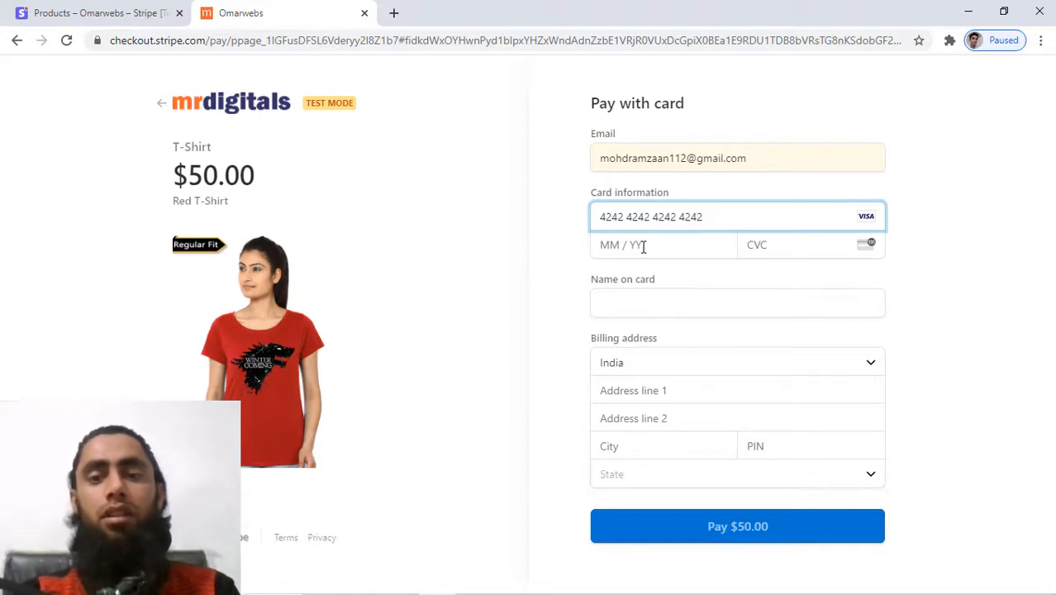
pyautogui.click(642, 247)
pyautogui.write('12 / ')
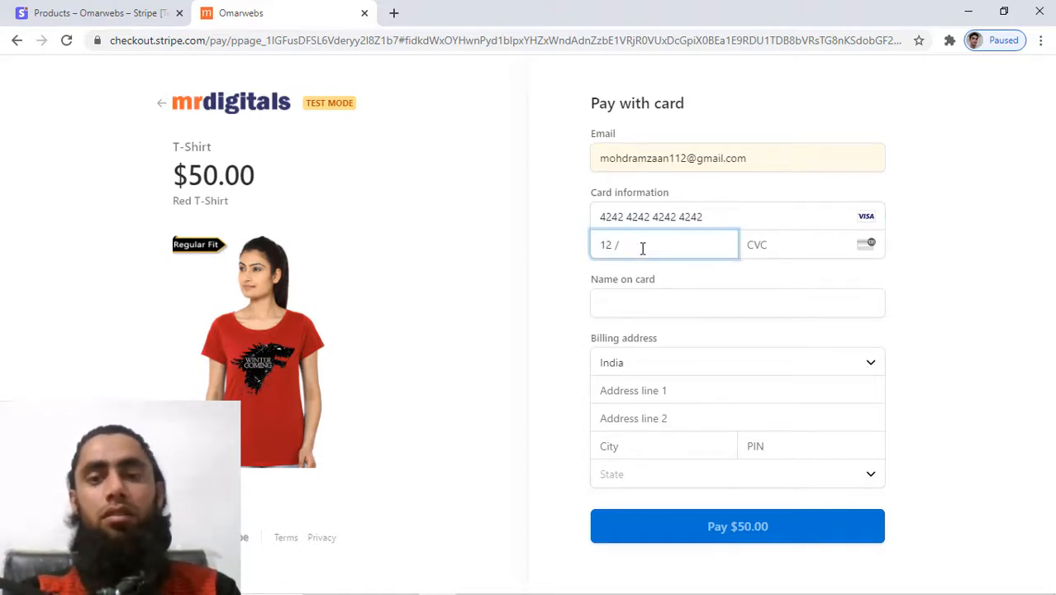
pyautogui.write('22')
pyautogui.click(794, 245)
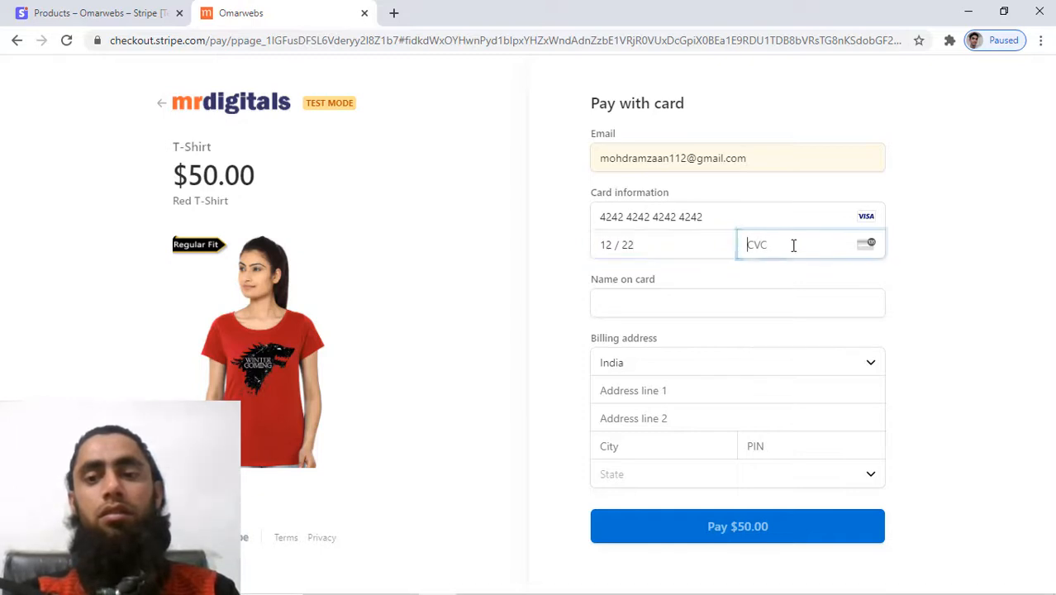
pyautogui.write('123')
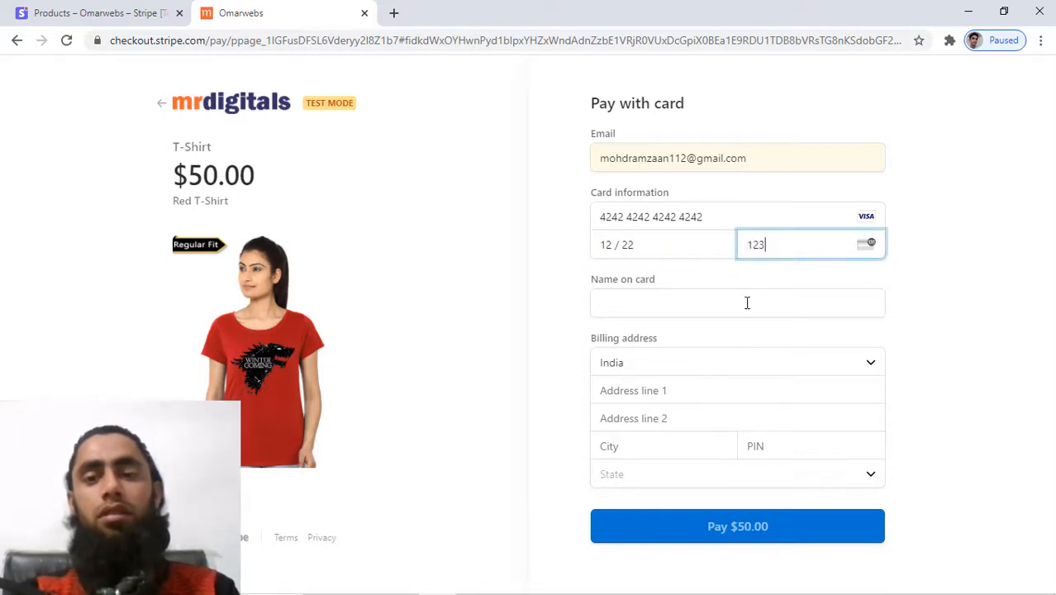
# Add the cardholder's name and autofilled billing address, pay $50.00, and return to the Dashboard tab.
pyautogui.click(747, 304)
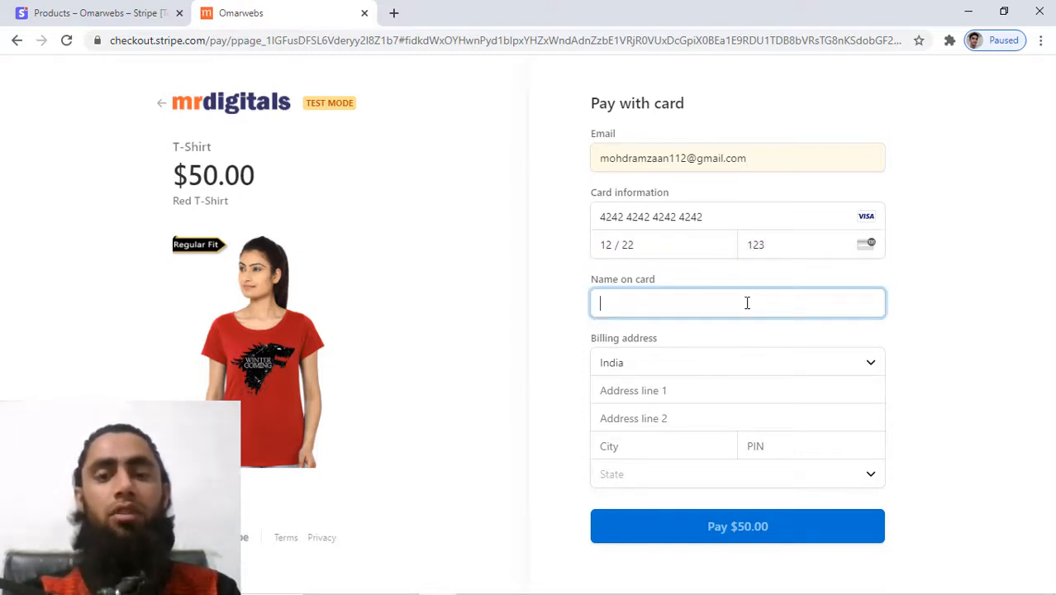
pyautogui.write('Mohammed')
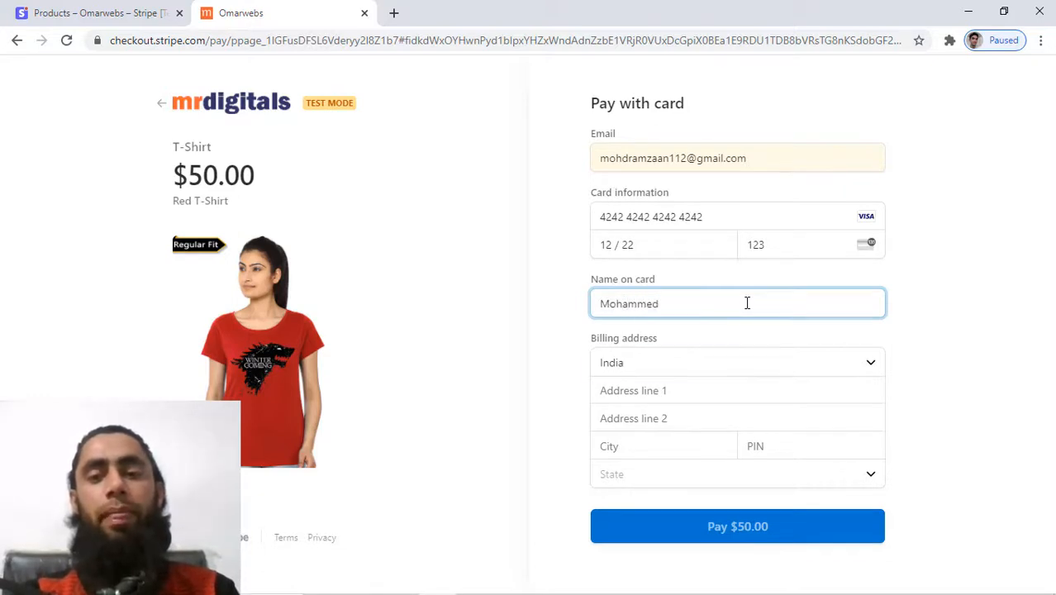
pyautogui.press('Tab')
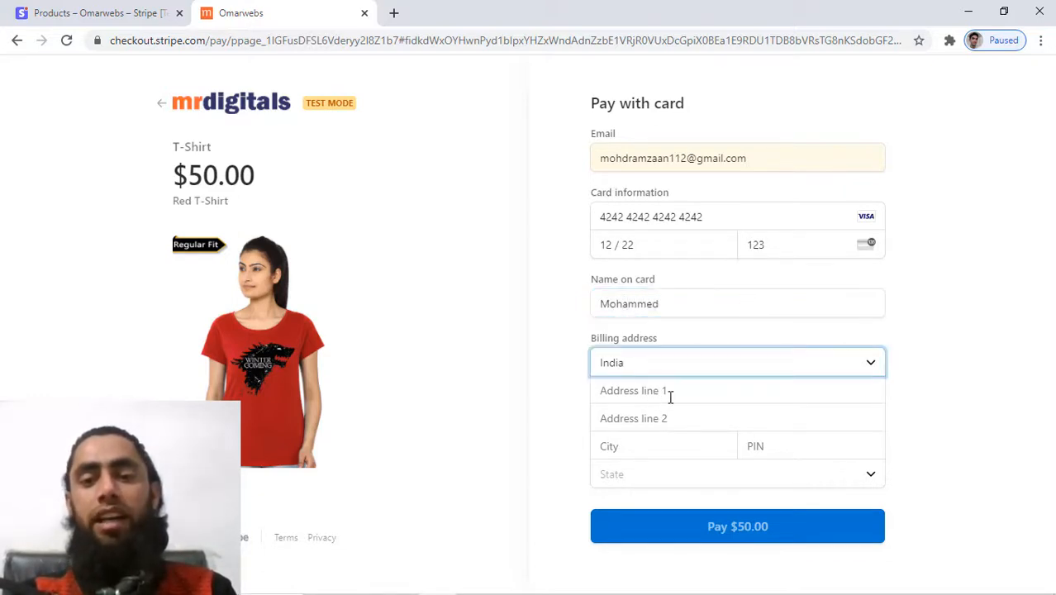
pyautogui.click(671, 393)
pyautogui.click(667, 424)
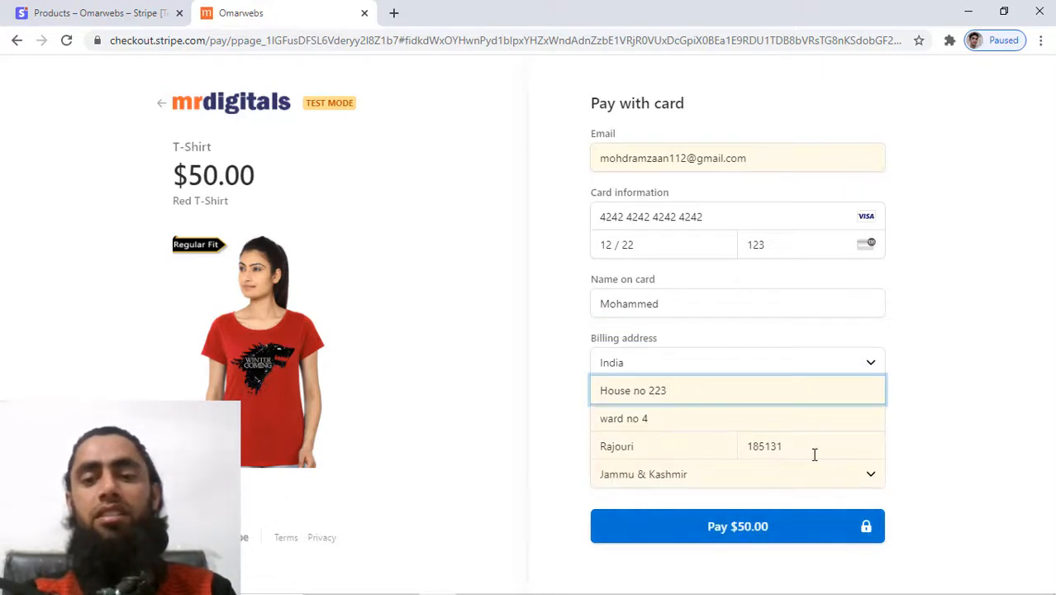
pyautogui.click(718, 531)
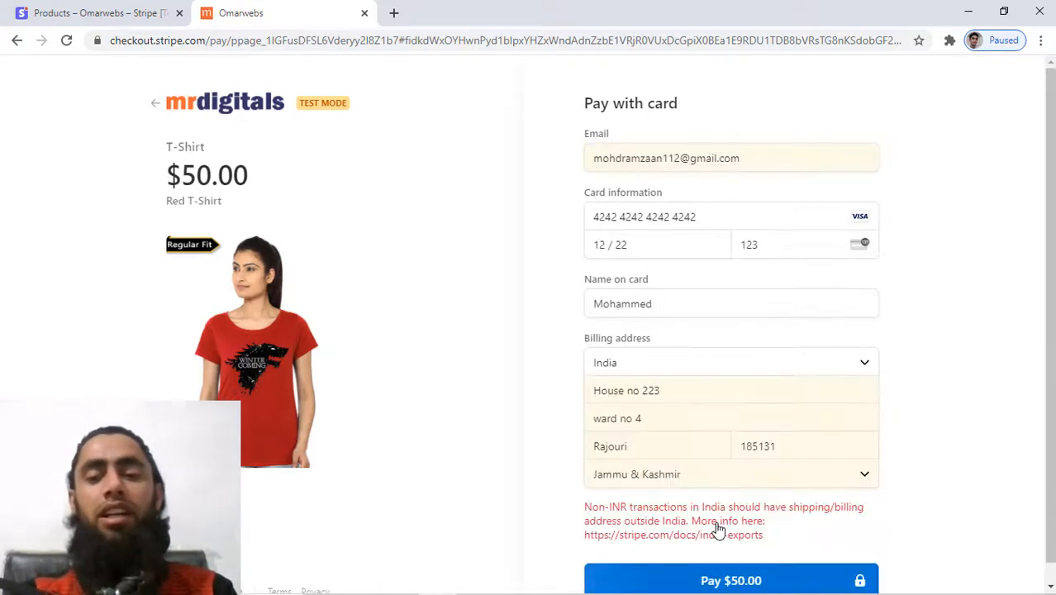
pyautogui.scroll(-1, 717, 529)
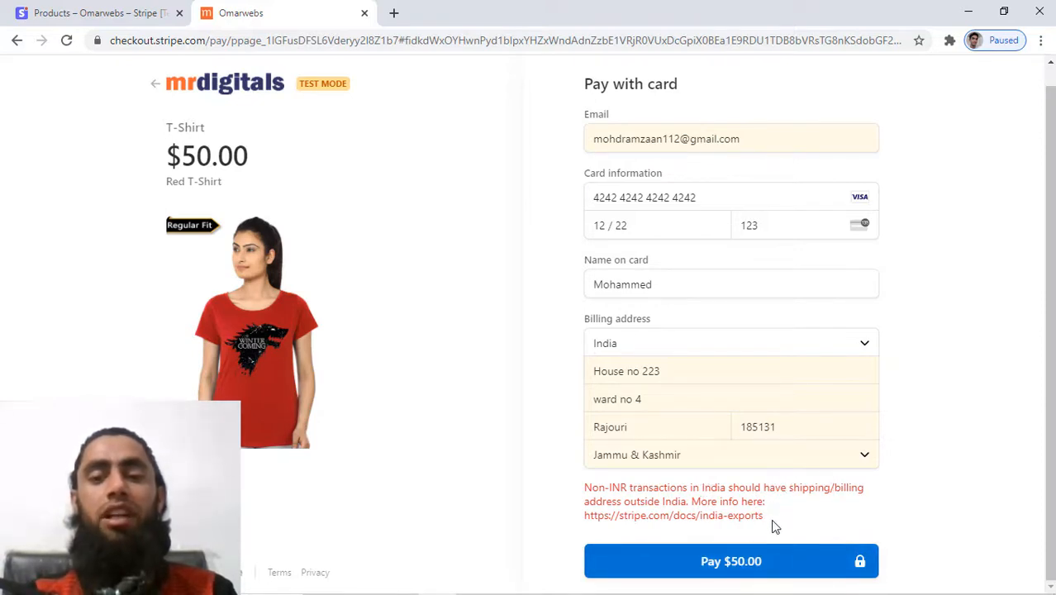
pyautogui.click(107, 10)
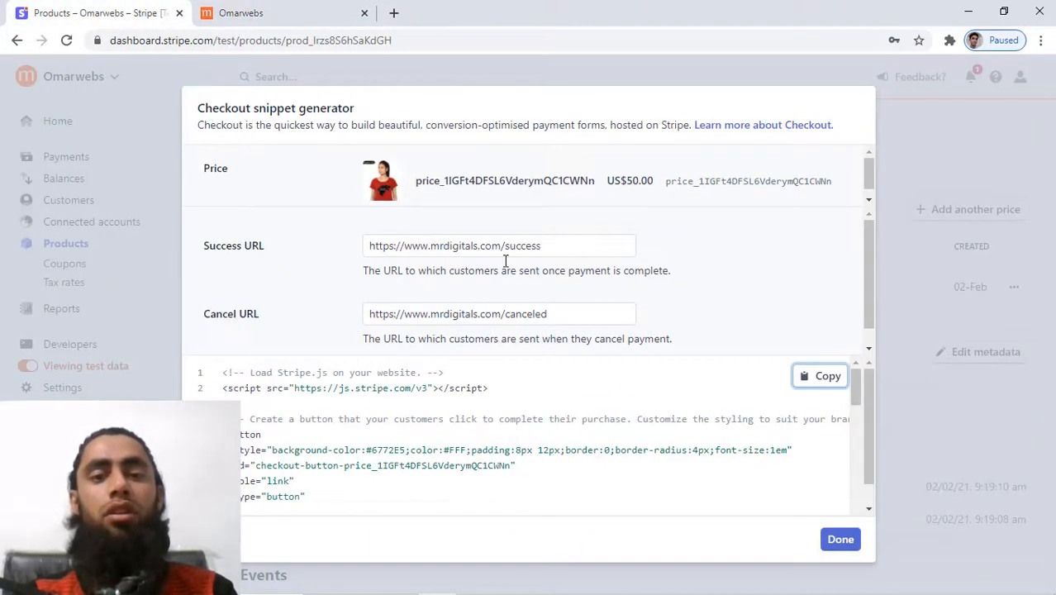
# Inspect the T-Shirt's US$50.00 price in the product editor, close it unsaved, and go to Products.
pyautogui.click(839, 544)
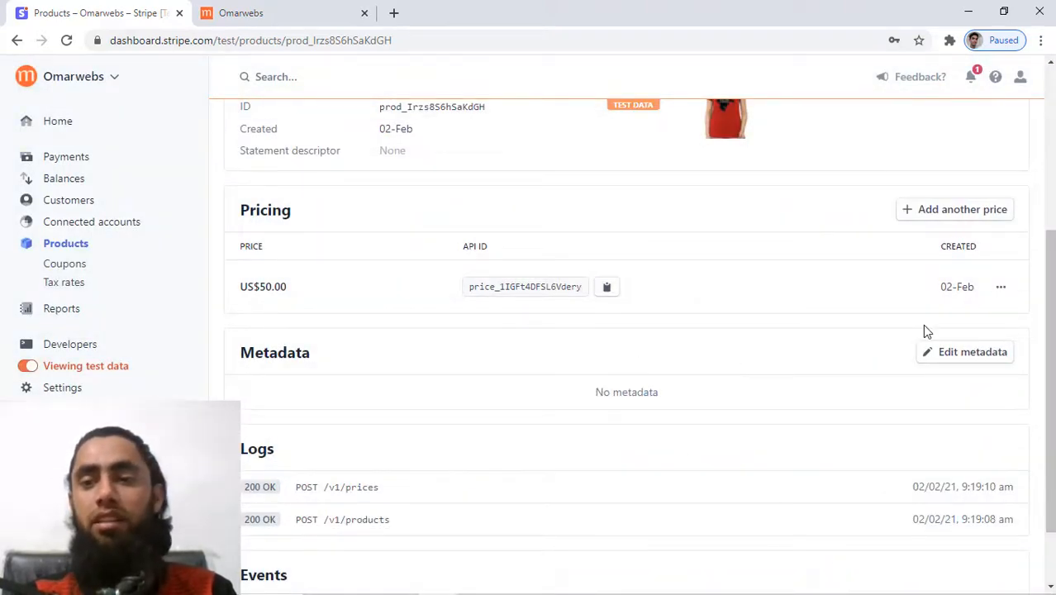
pyautogui.scroll(3, 923, 330)
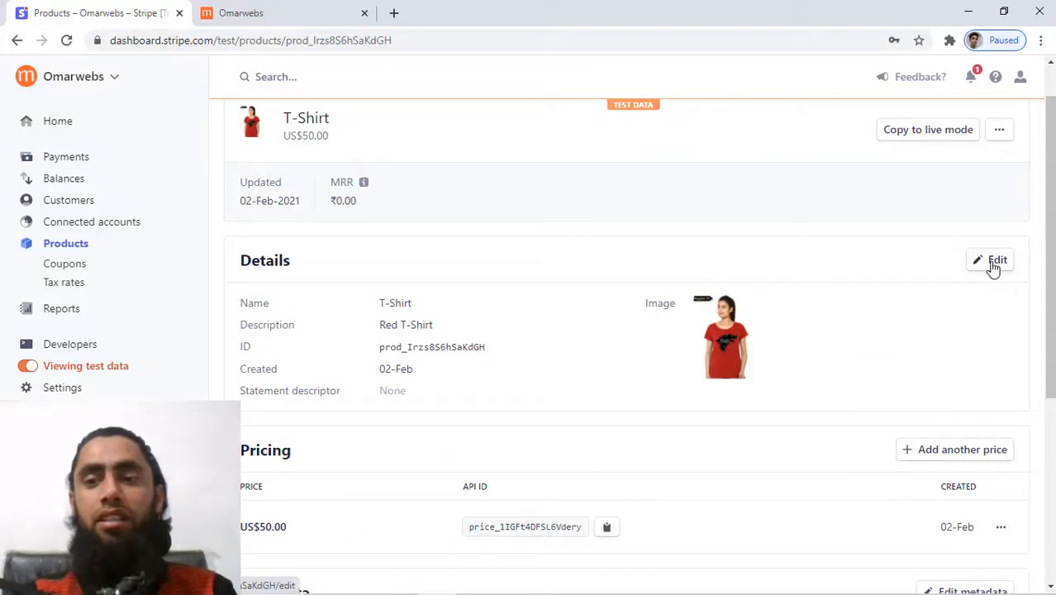
pyautogui.click(991, 264)
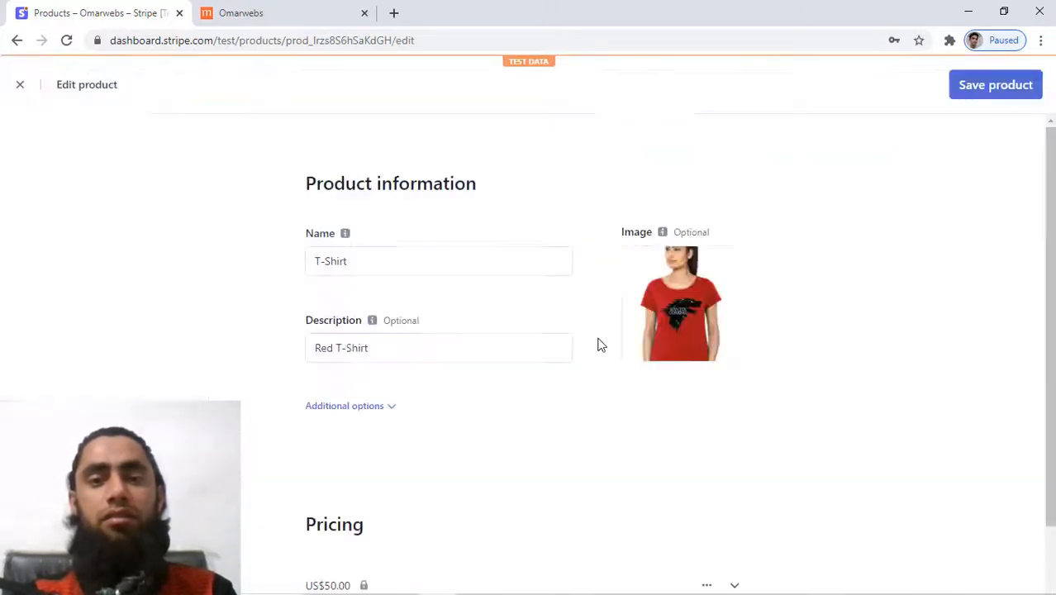
pyautogui.scroll(-2, 601, 346)
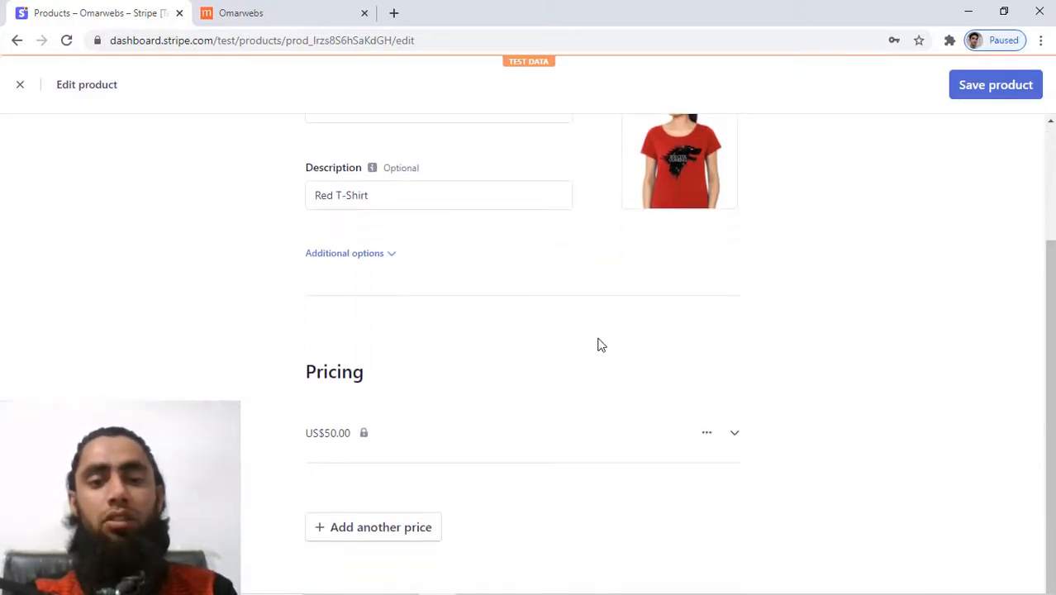
pyautogui.click(705, 436)
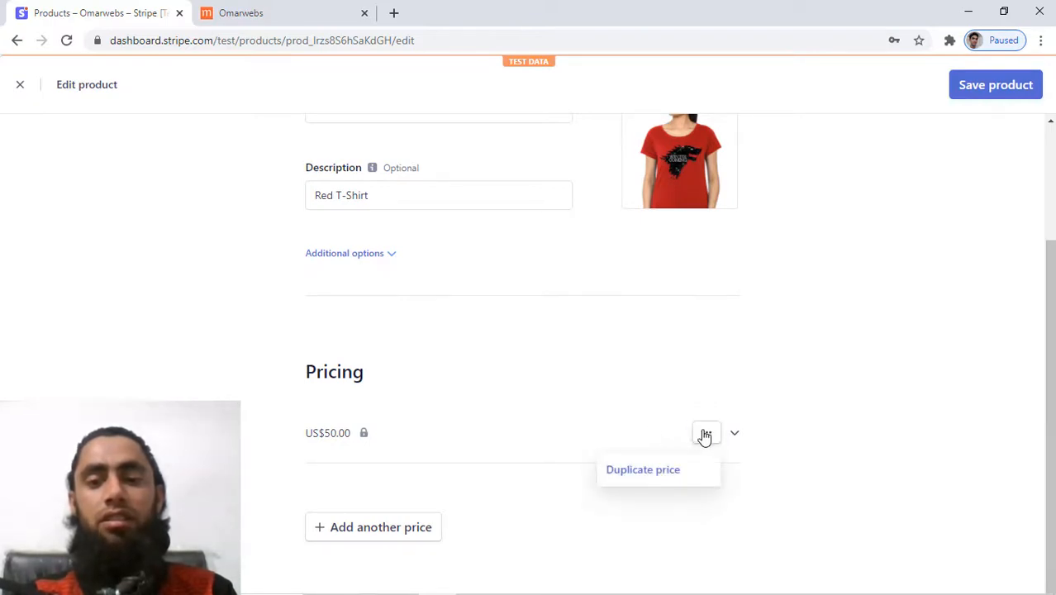
pyautogui.click(661, 435)
pyautogui.scroll(-3, 661, 436)
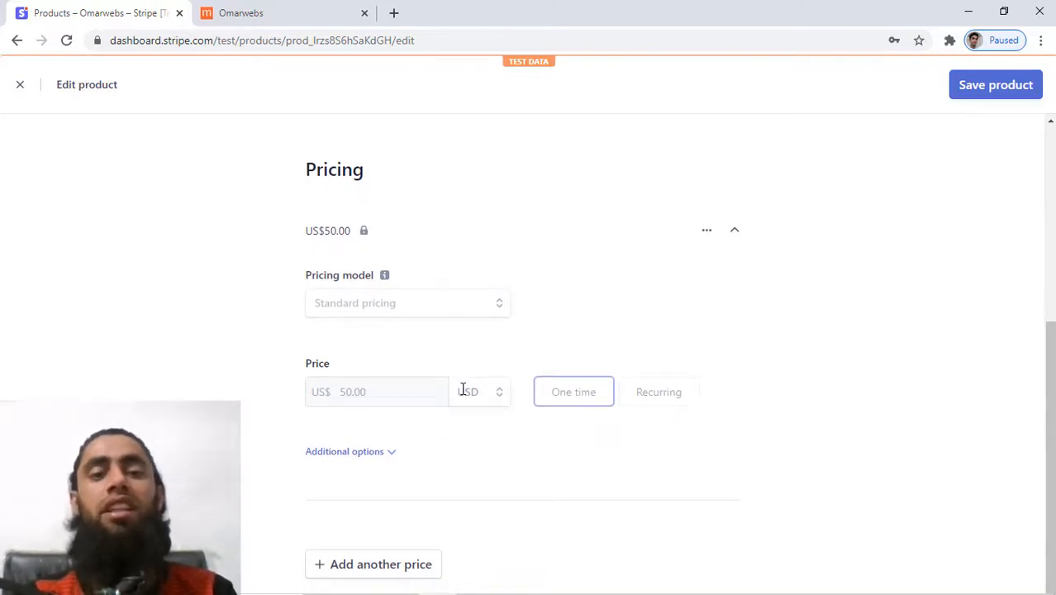
pyautogui.scroll(-1, 463, 389)
pyautogui.scroll(5, 463, 389)
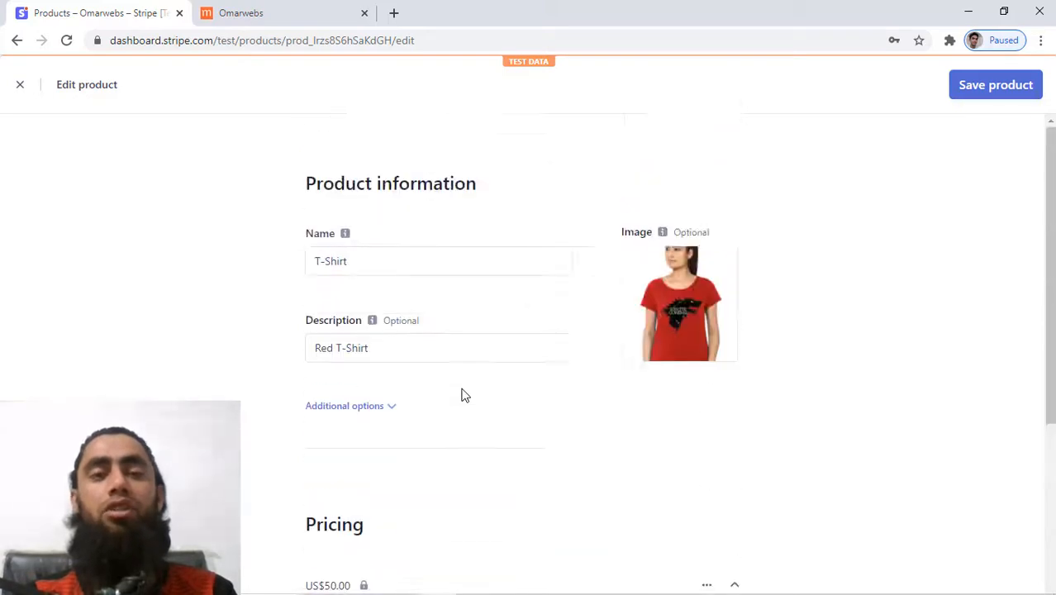
pyautogui.click(20, 86)
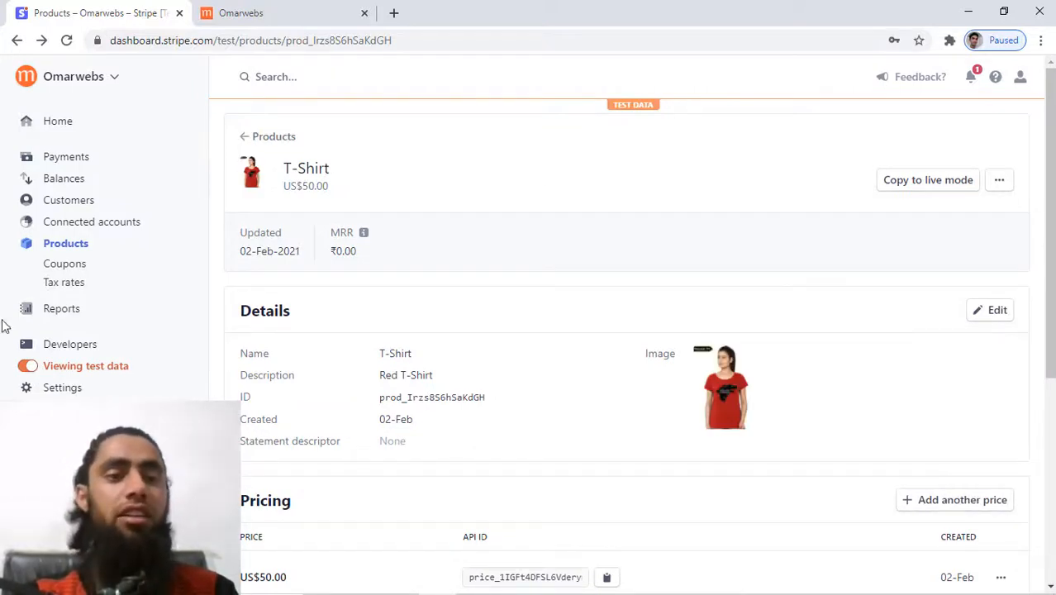
pyautogui.click(71, 243)
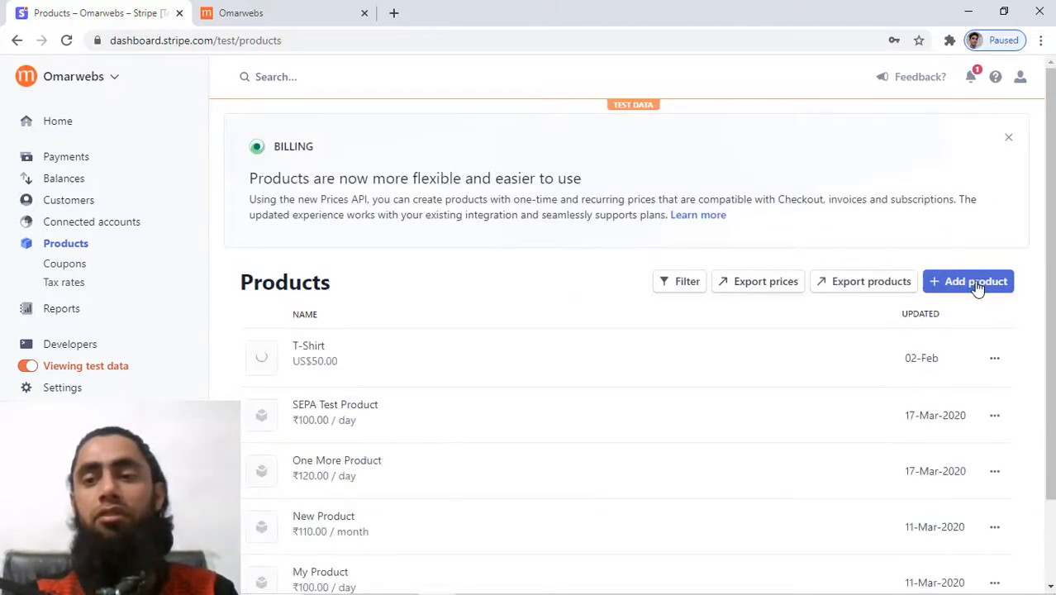
# Start a new product named T-Shirt, described Girls Red T-Shirt, with the red girls' t-shirt JPG image.
pyautogui.click(976, 283)
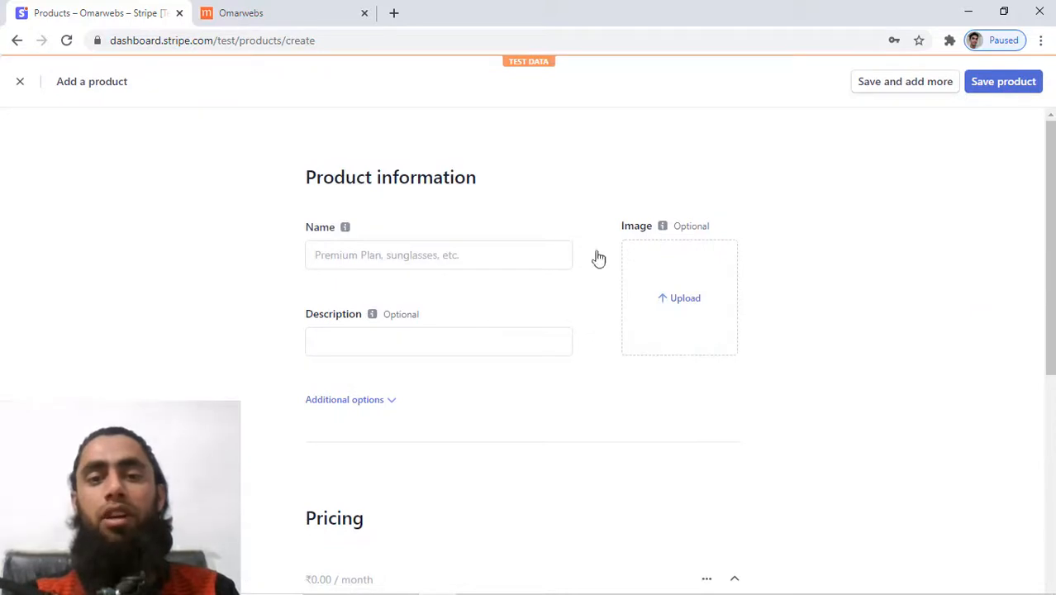
pyautogui.click(400, 252)
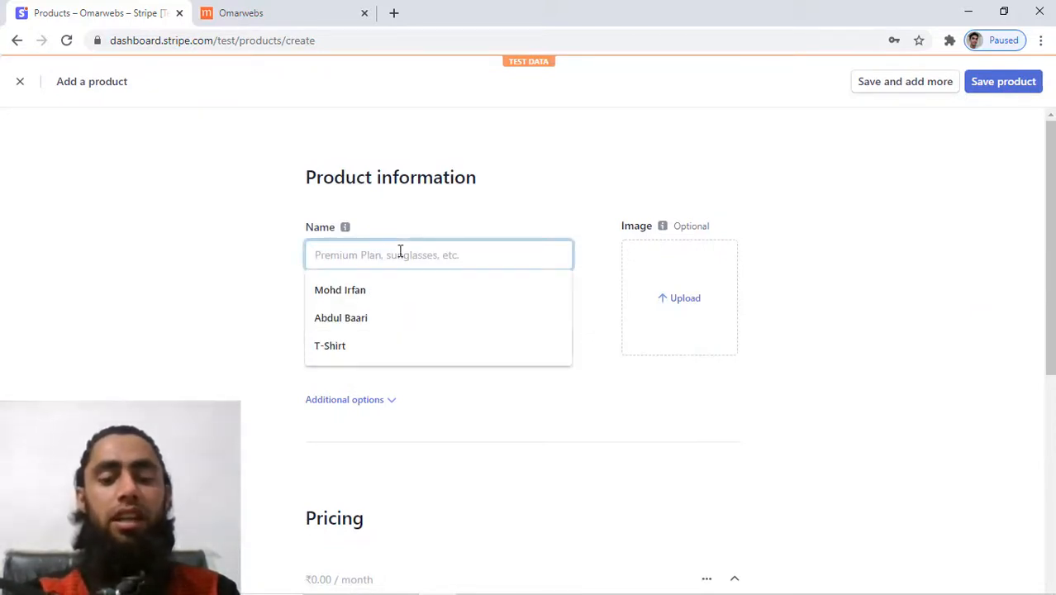
pyautogui.write('T')
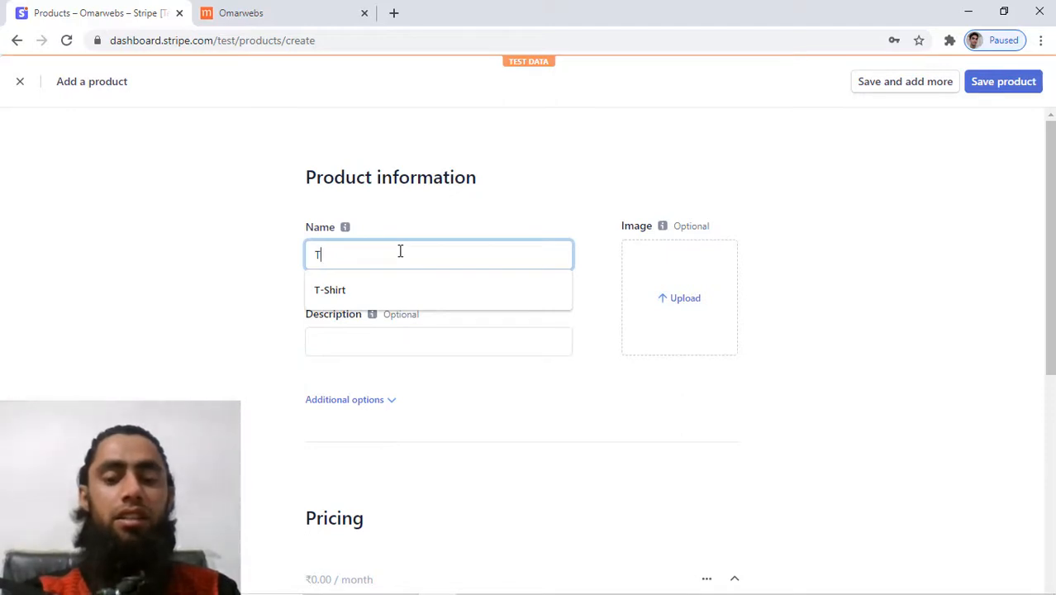
pyautogui.write('-Shirt')
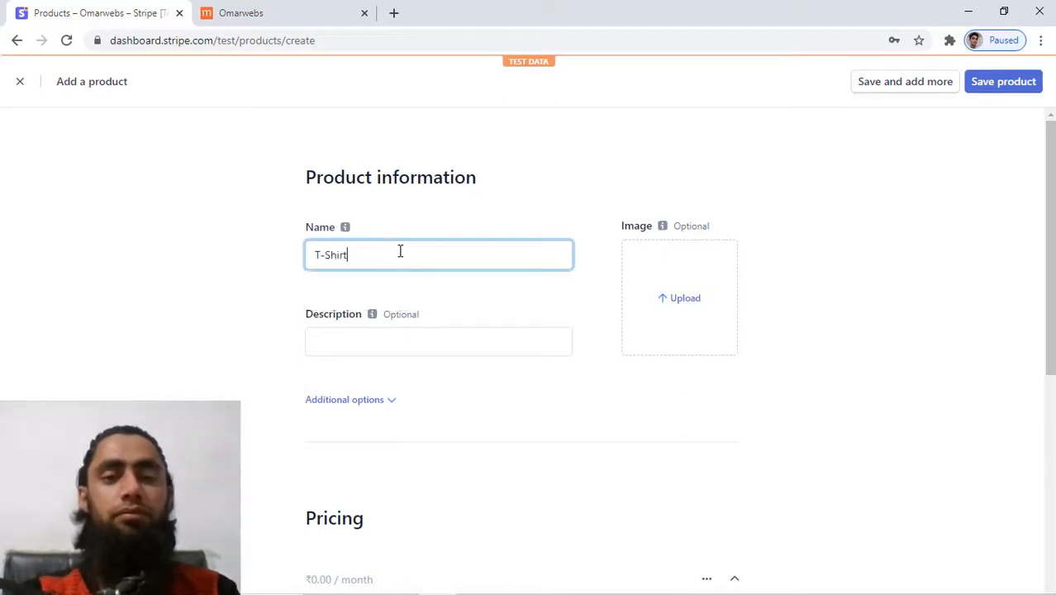
pyautogui.click(349, 363)
pyautogui.click(346, 339)
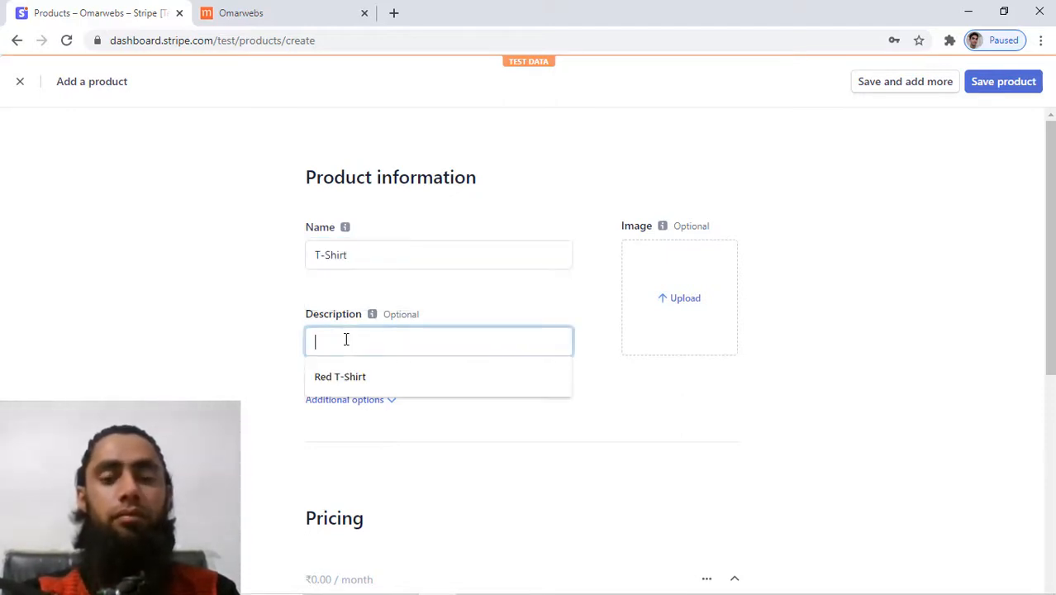
pyautogui.write('Be')
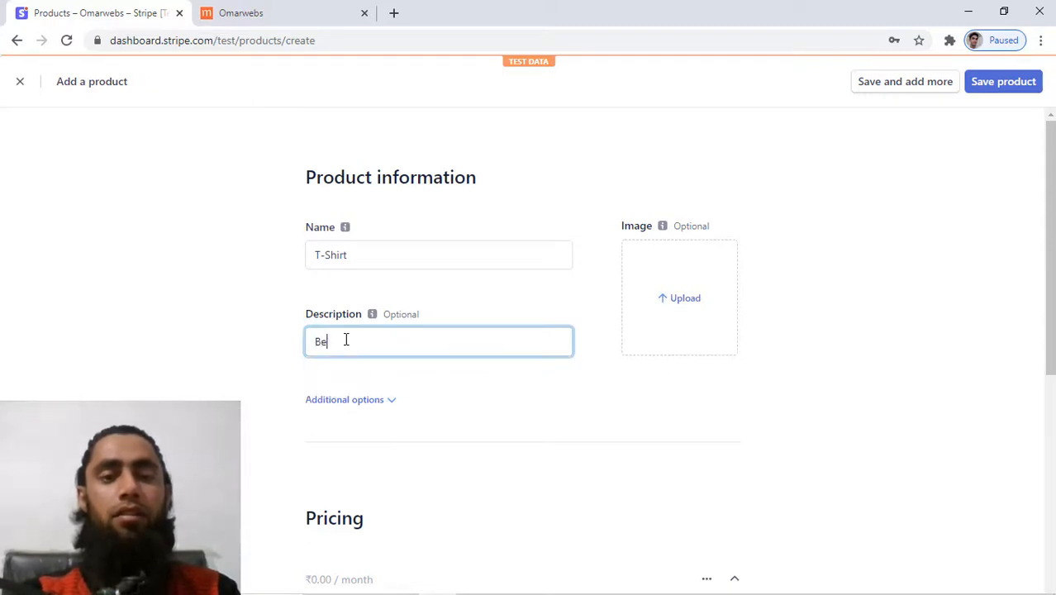
pyautogui.write('Girst')
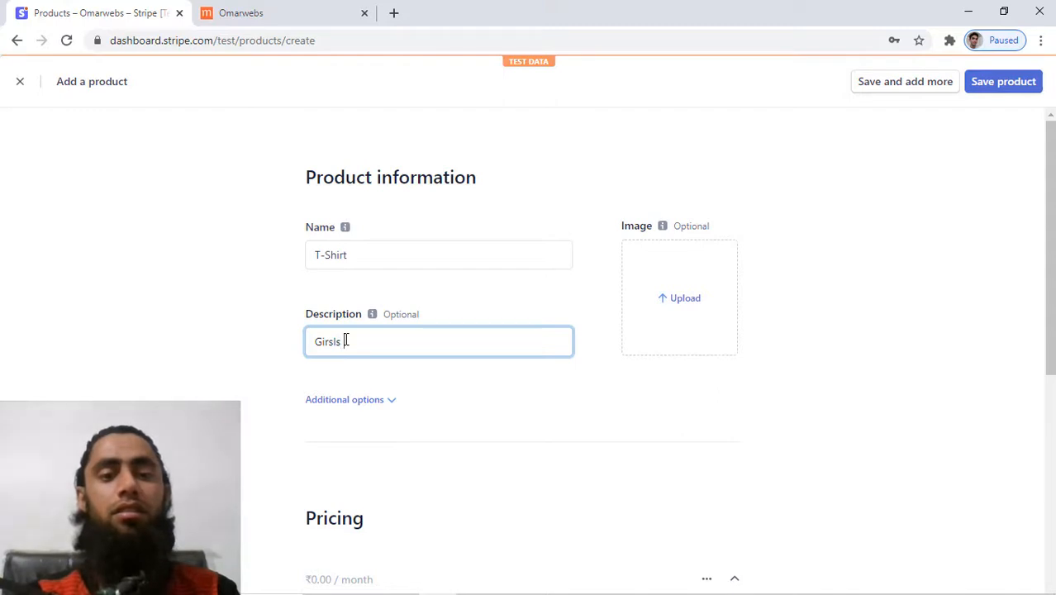
pyautogui.write('ls Red ')
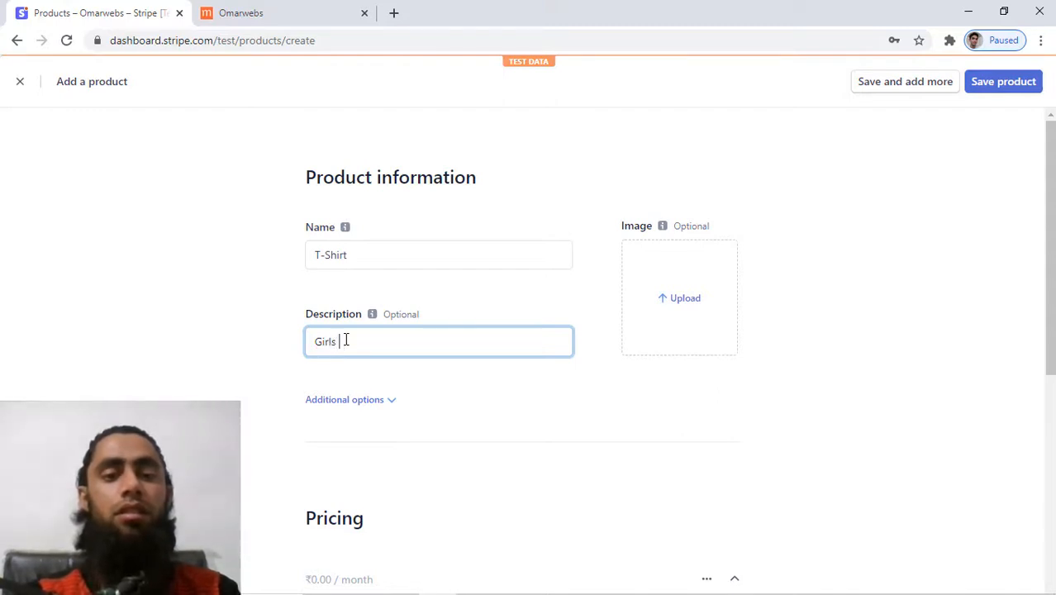
pyautogui.write('T')
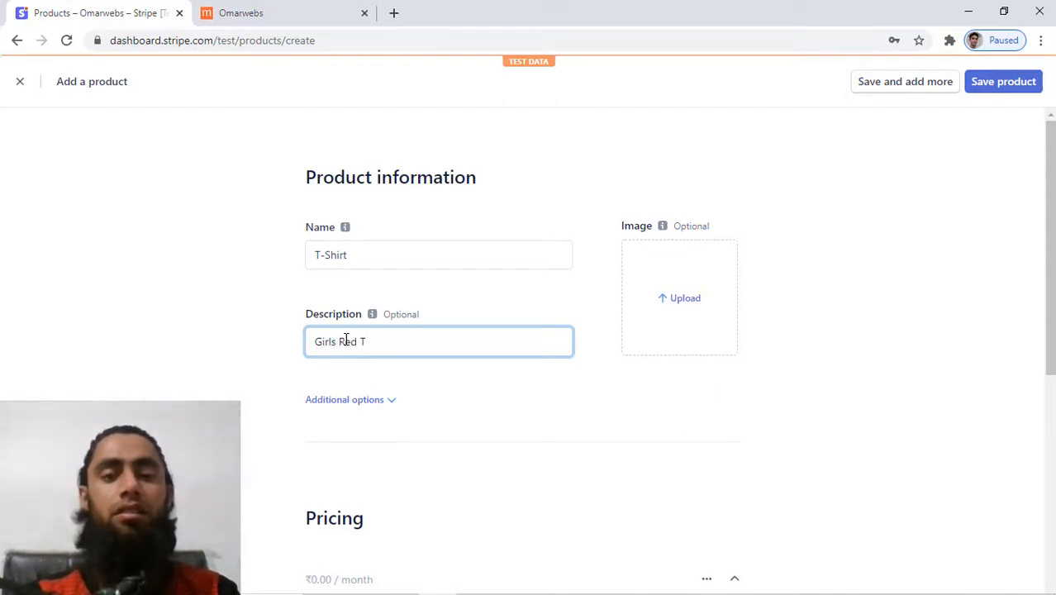
pyautogui.write('-Shirt')
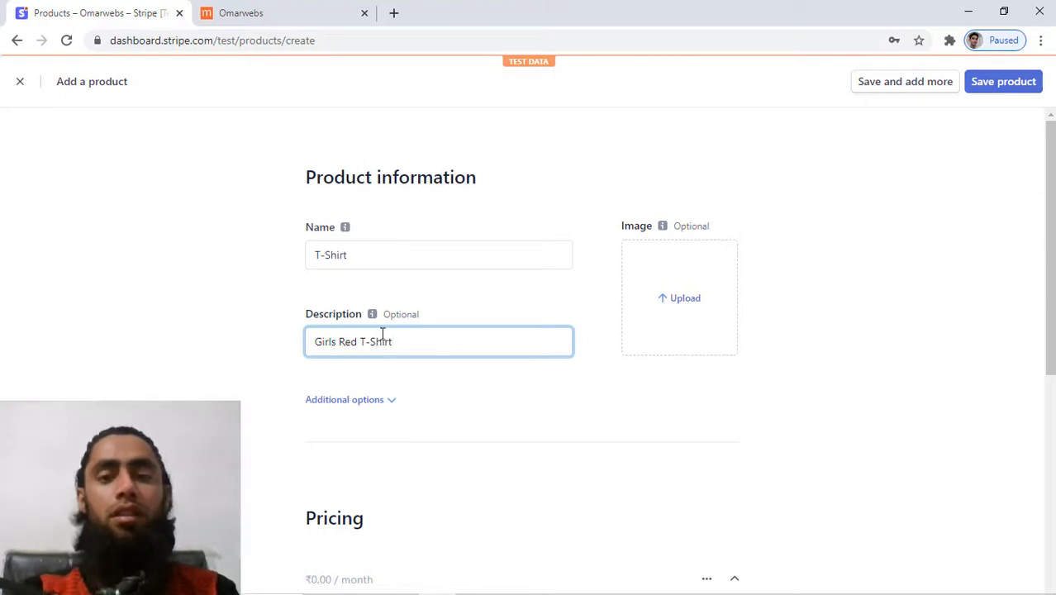
pyautogui.click(683, 302)
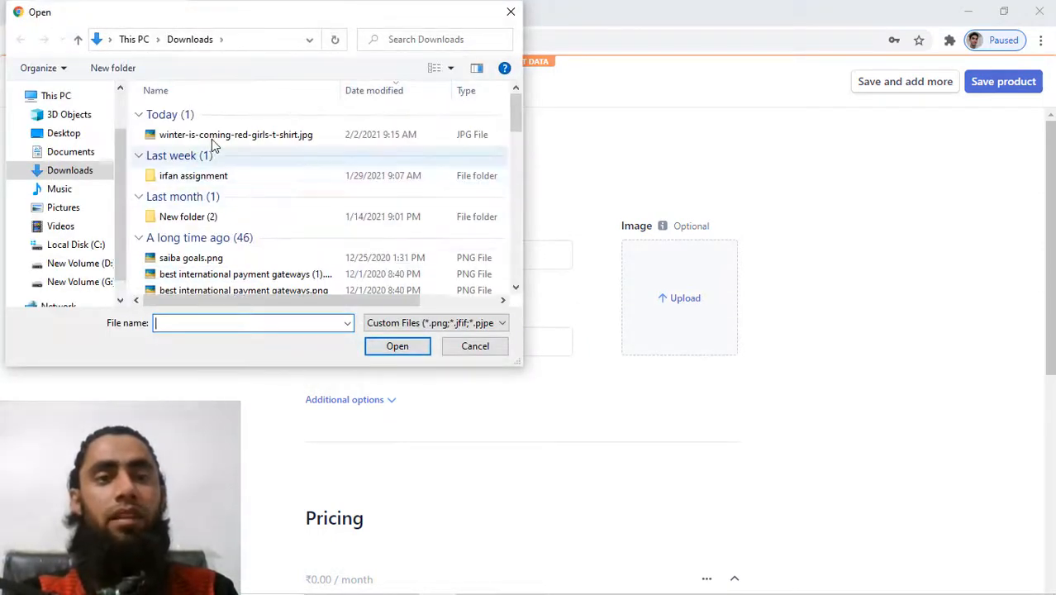
pyautogui.doubleClick(207, 135)
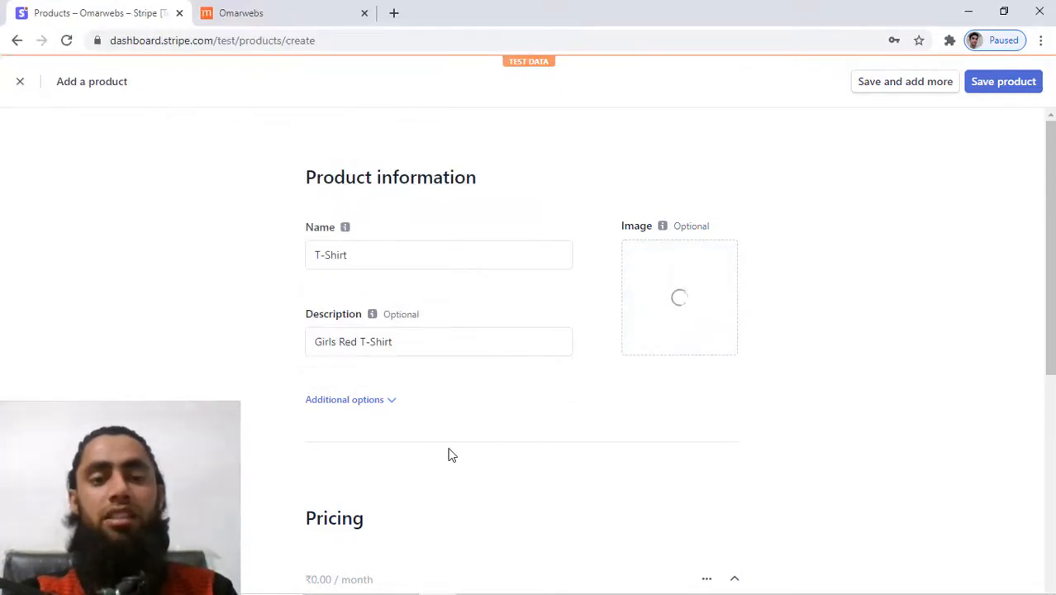
# Give it a one-time ₹300.00 price and save the product.
pyautogui.scroll(-3, 448, 453)
pyautogui.scroll(-3, 450, 454)
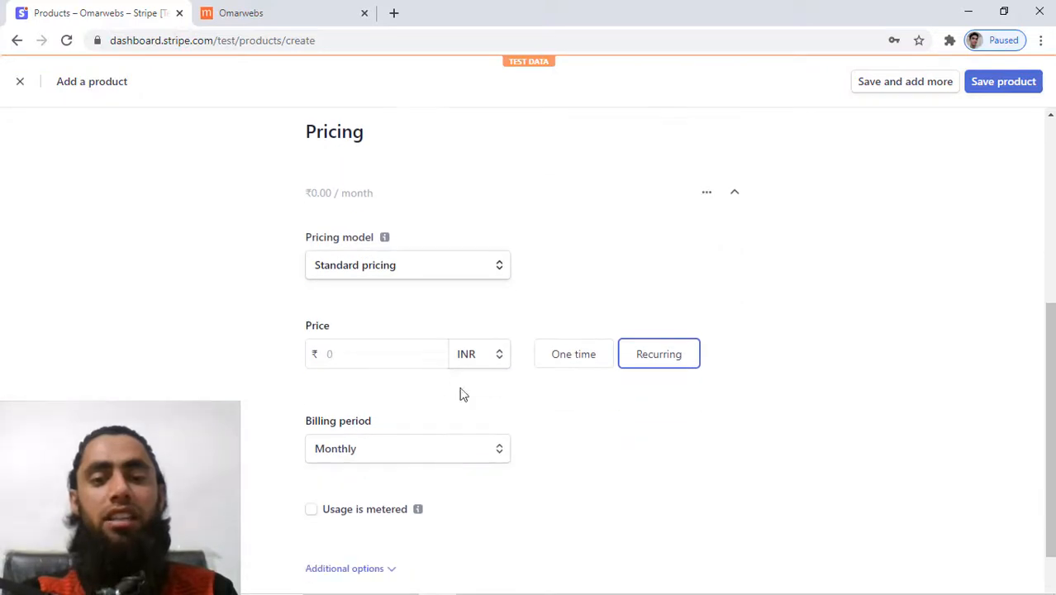
pyautogui.click(391, 356)
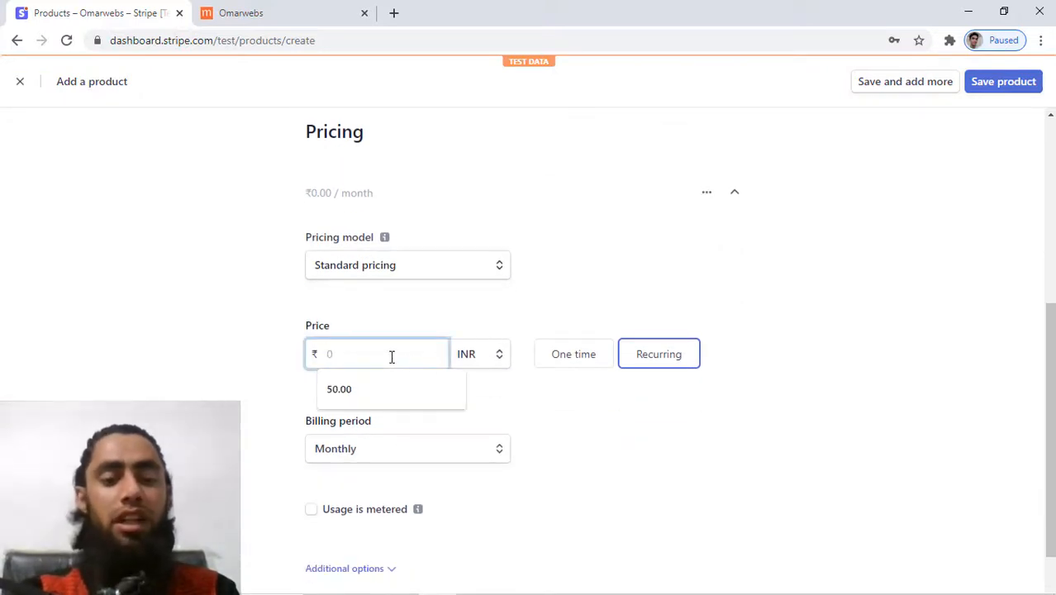
pyautogui.write('300')
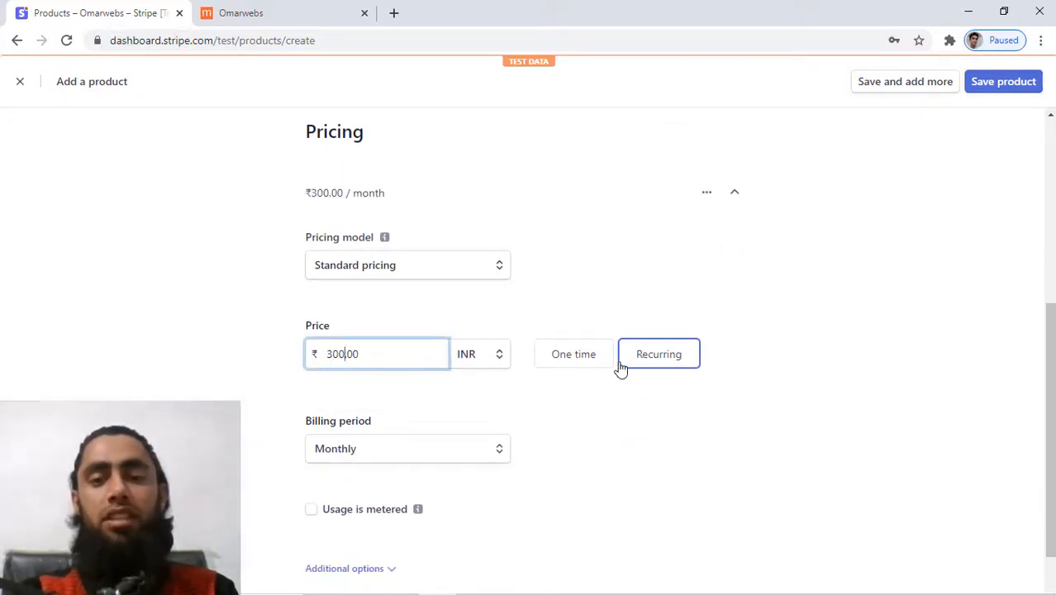
pyautogui.click(570, 354)
pyautogui.scroll(5, 572, 354)
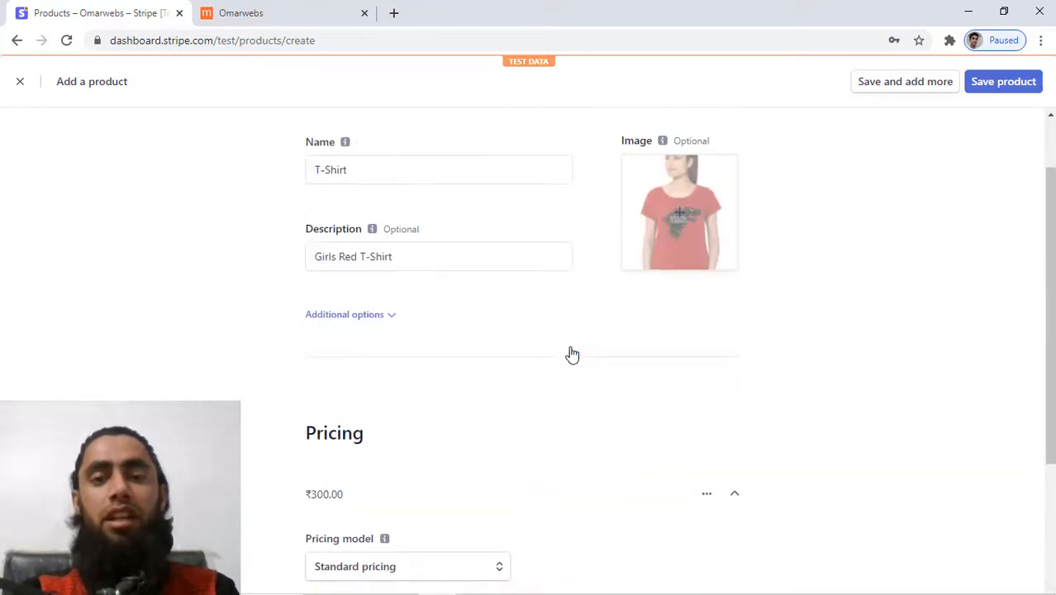
pyautogui.scroll(-4, 644, 399)
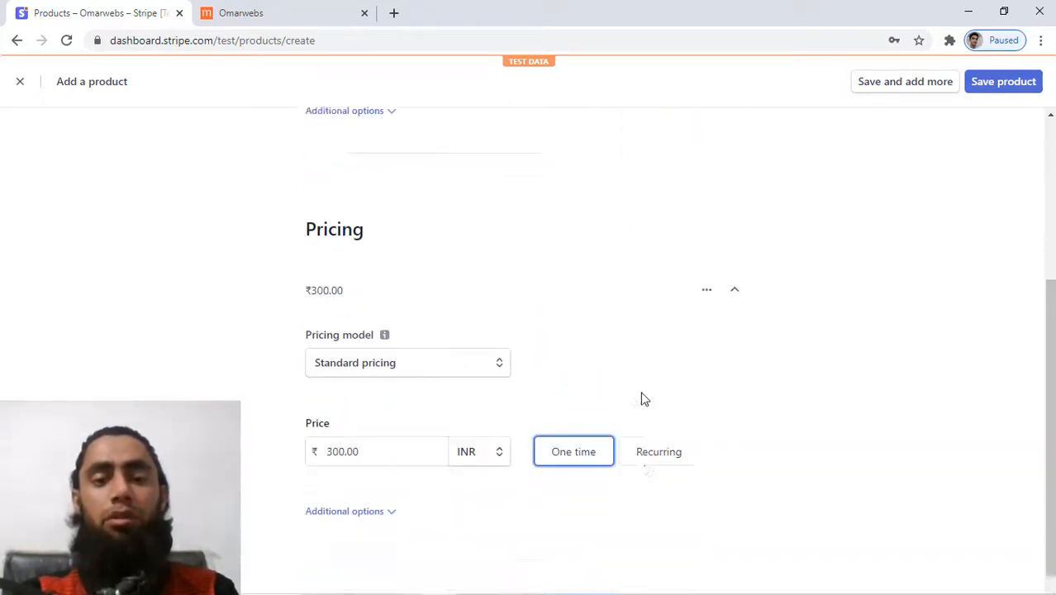
pyautogui.click(995, 86)
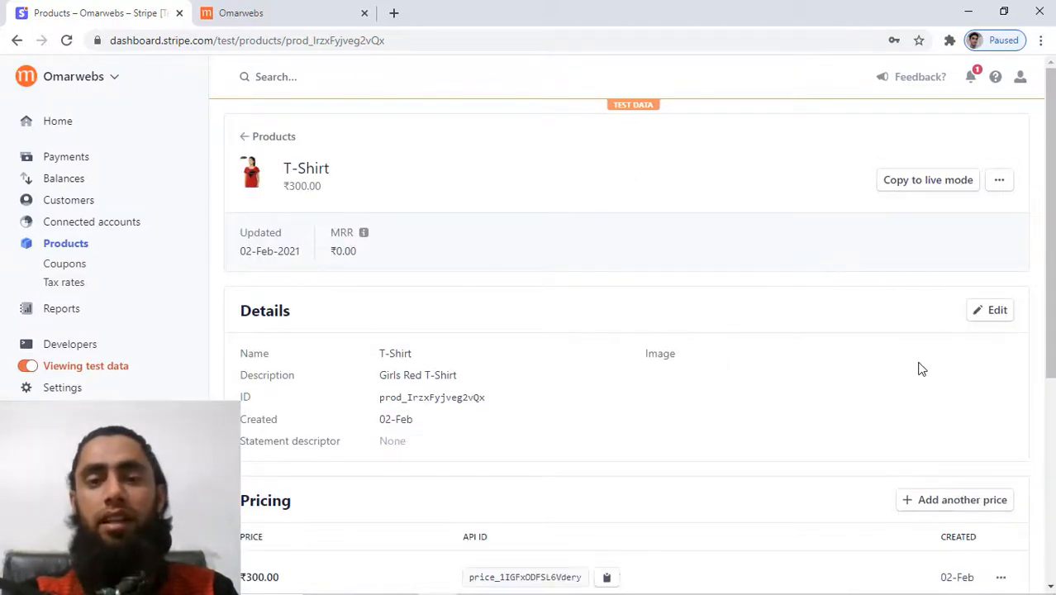
# Generate and copy the Checkout code snippet for the ₹300.00 price.
pyautogui.scroll(-3, 920, 362)
pyautogui.scroll(-1, 924, 370)
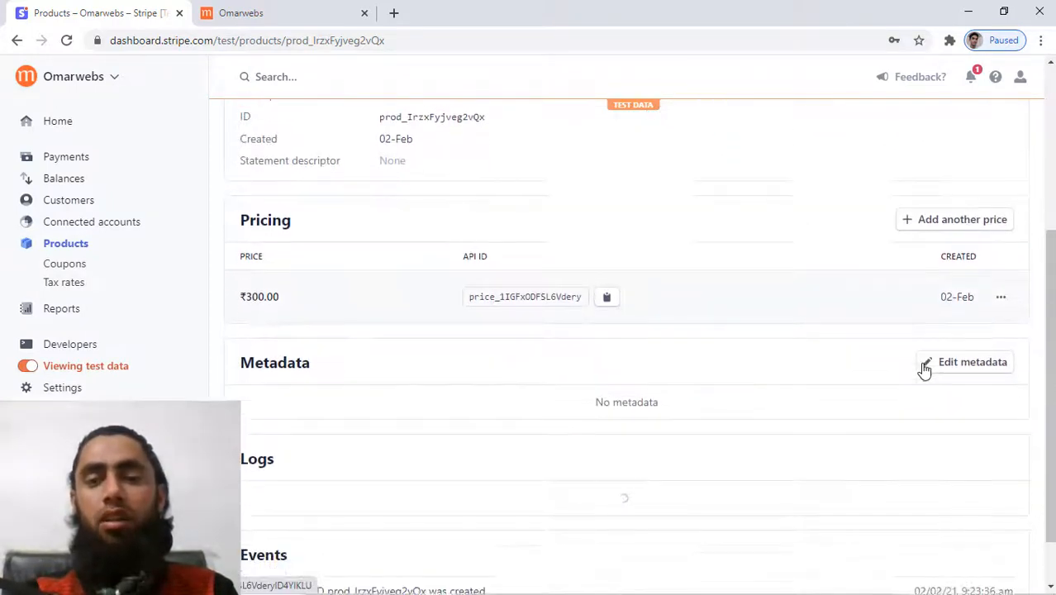
pyautogui.click(1000, 273)
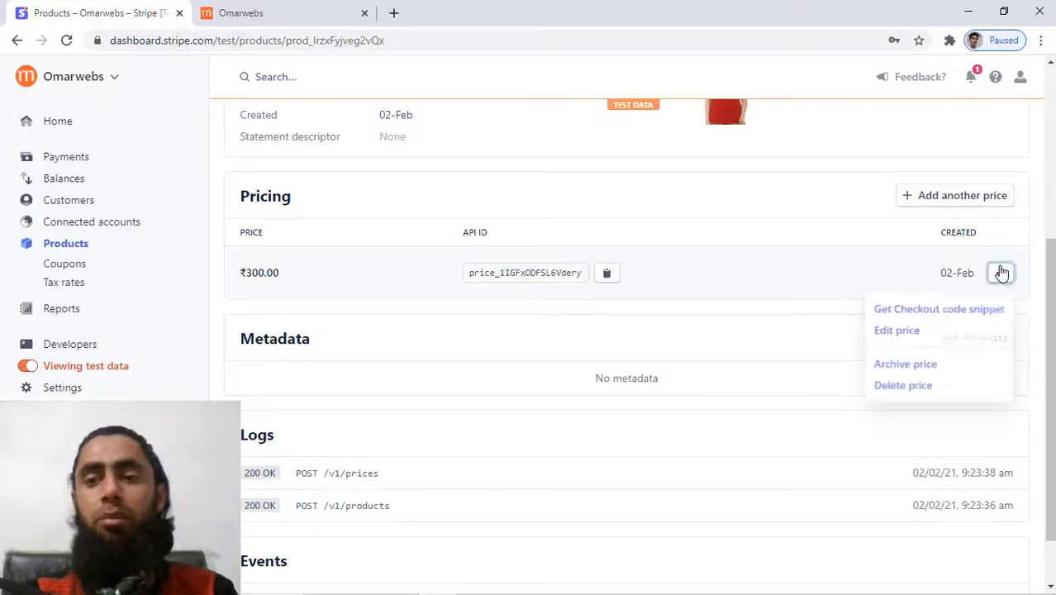
pyautogui.click(940, 309)
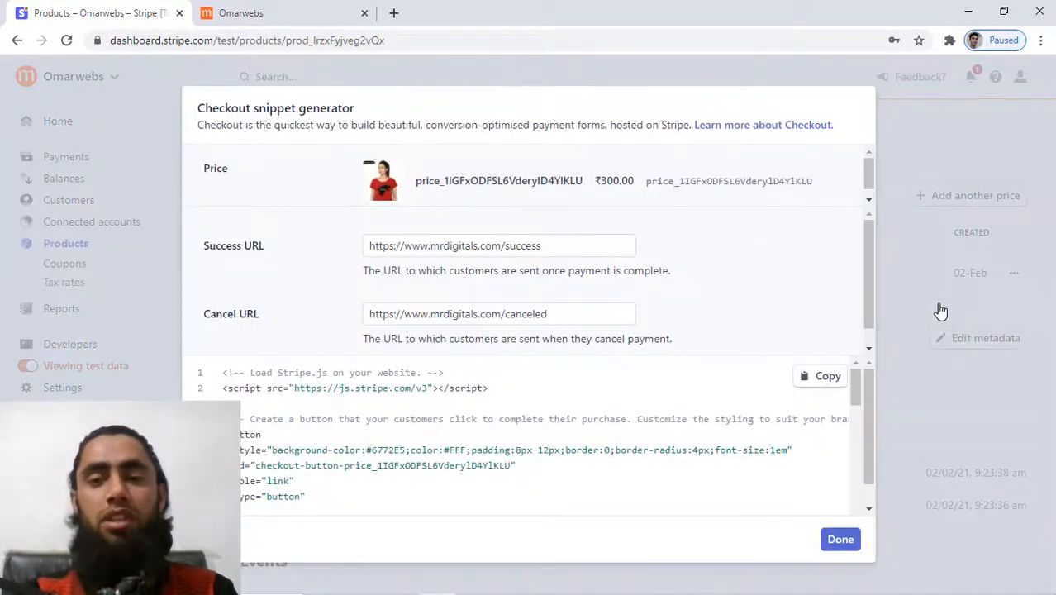
pyautogui.click(827, 377)
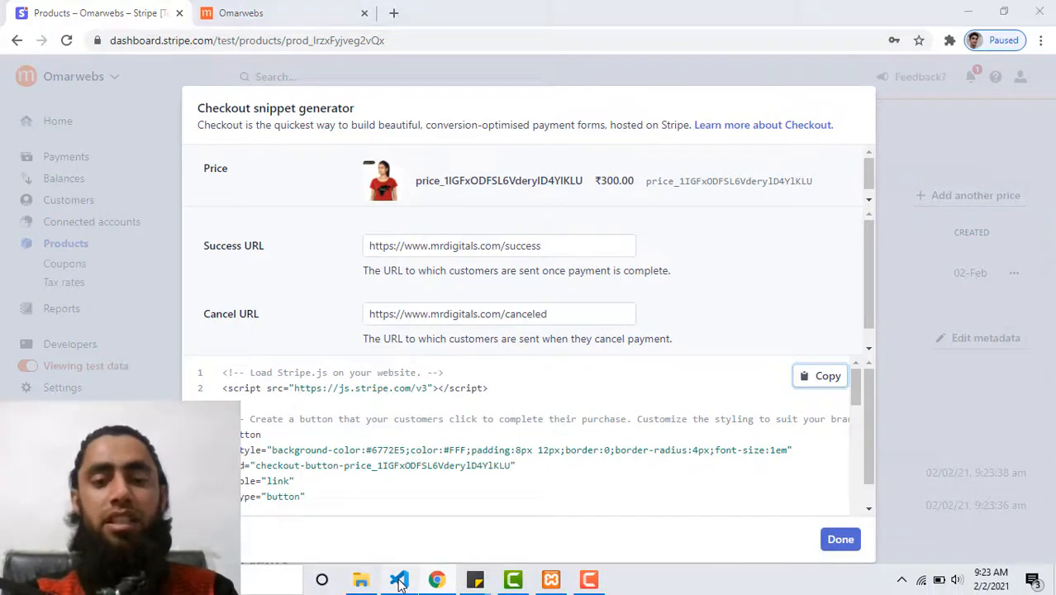
# Replace all code in stripe_product.html with the copied snippet, save it, and return to the browser.
pyautogui.click(399, 579)
pyautogui.hotkey('ctrl', 'a')
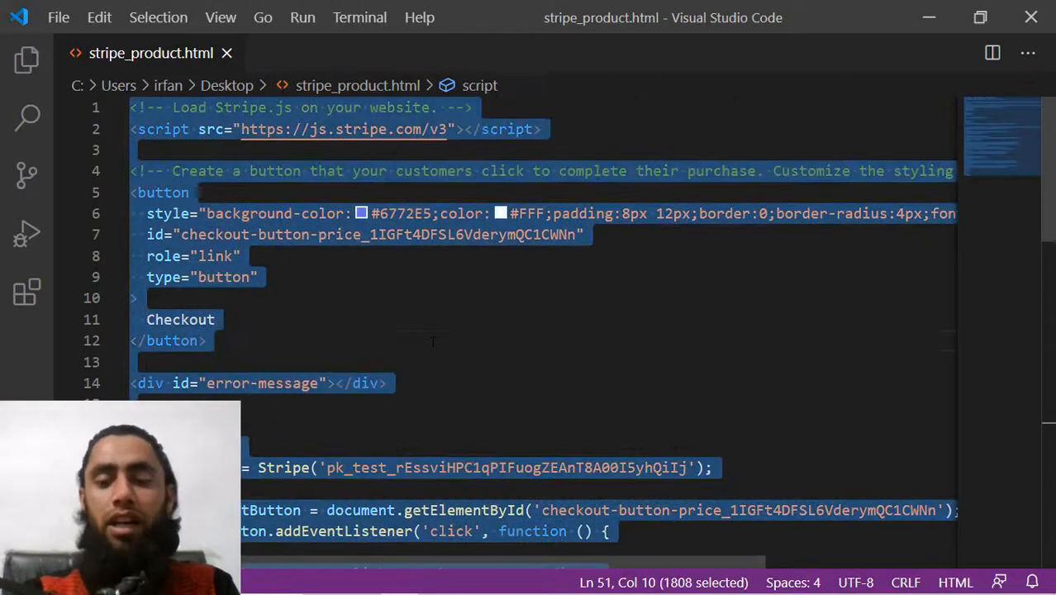
pyautogui.press('BackSpace')
pyautogui.hotkey('ctrl', 'v')
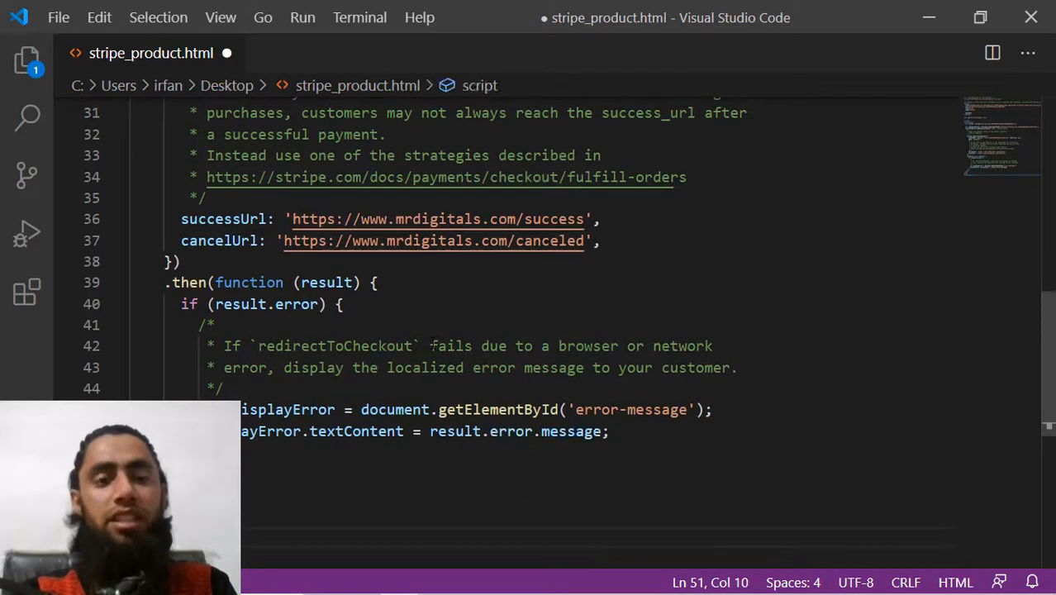
pyautogui.hotkey('ctrl', 's')
pyautogui.hotkey('alt', 'Tab')
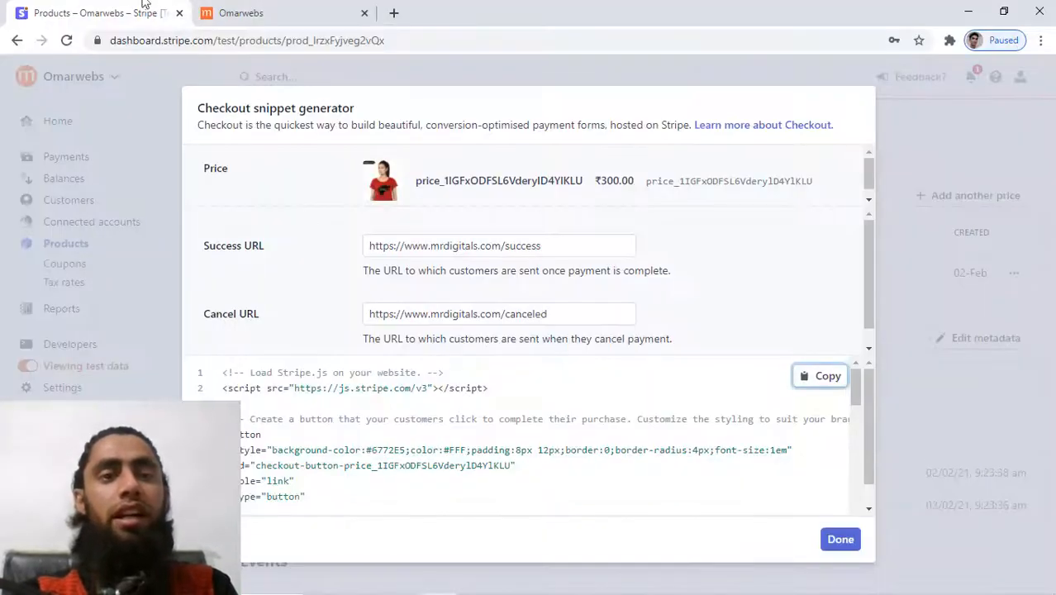
# Reload the old $50.00 checkout tab, then go back to and reload the local stripe_product.html.
pyautogui.click(248, 12)
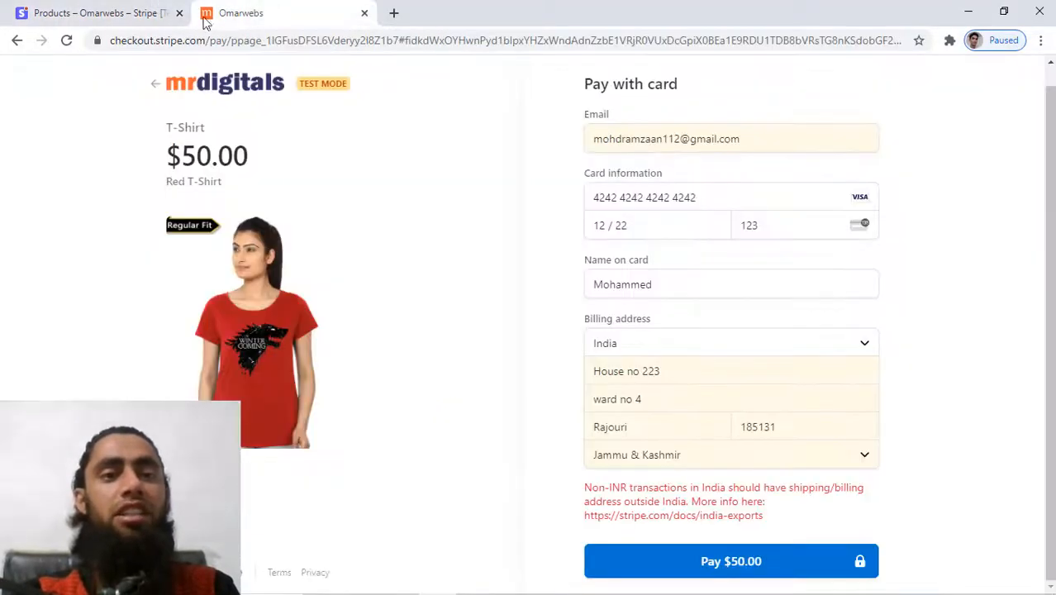
pyautogui.click(63, 45)
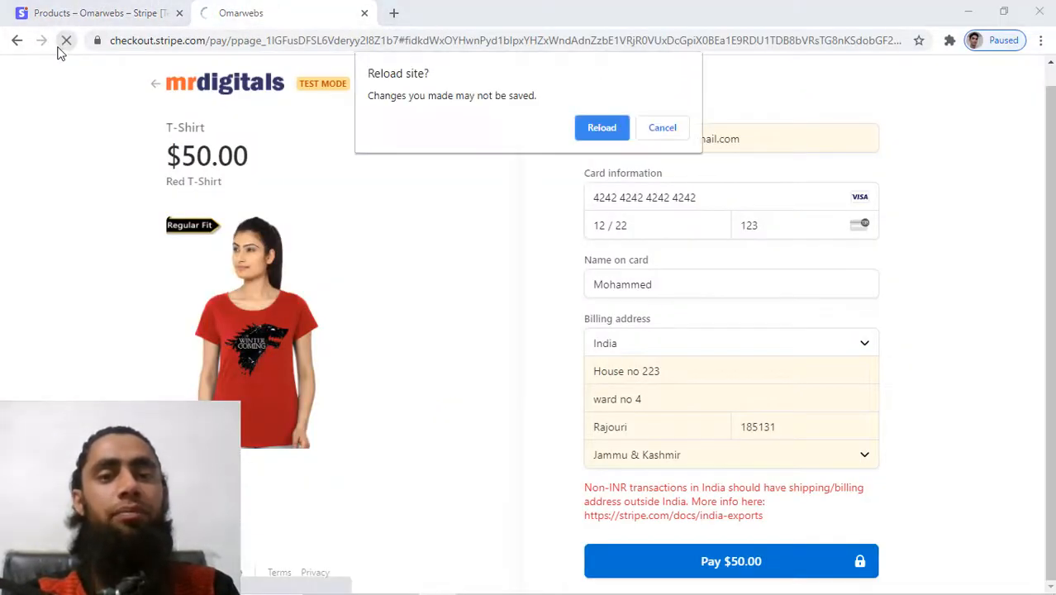
pyautogui.click(600, 137)
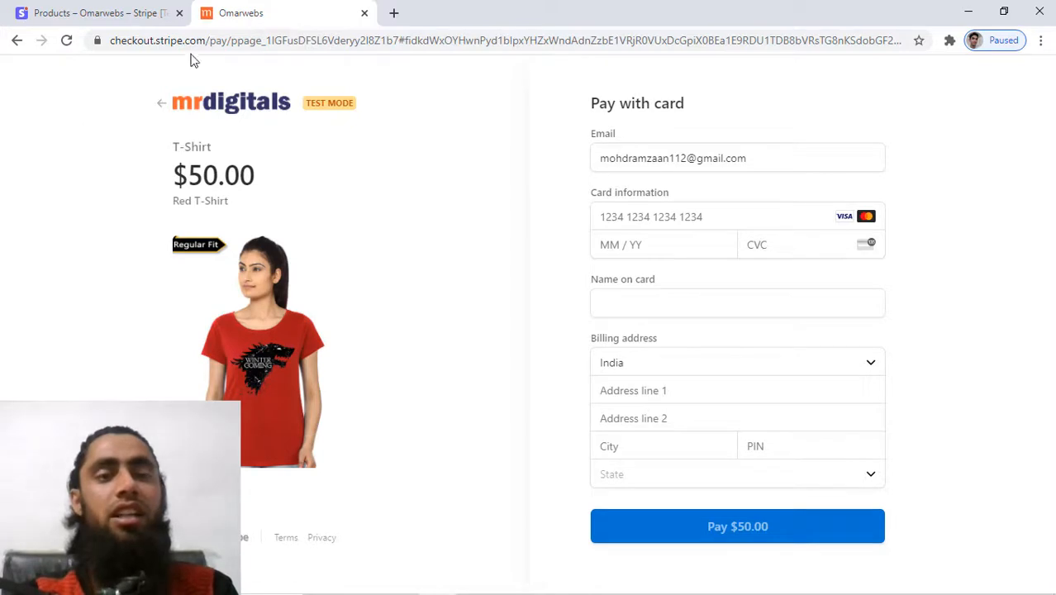
pyautogui.moveTo(360, 40); pyautogui.dragTo(537, 40)
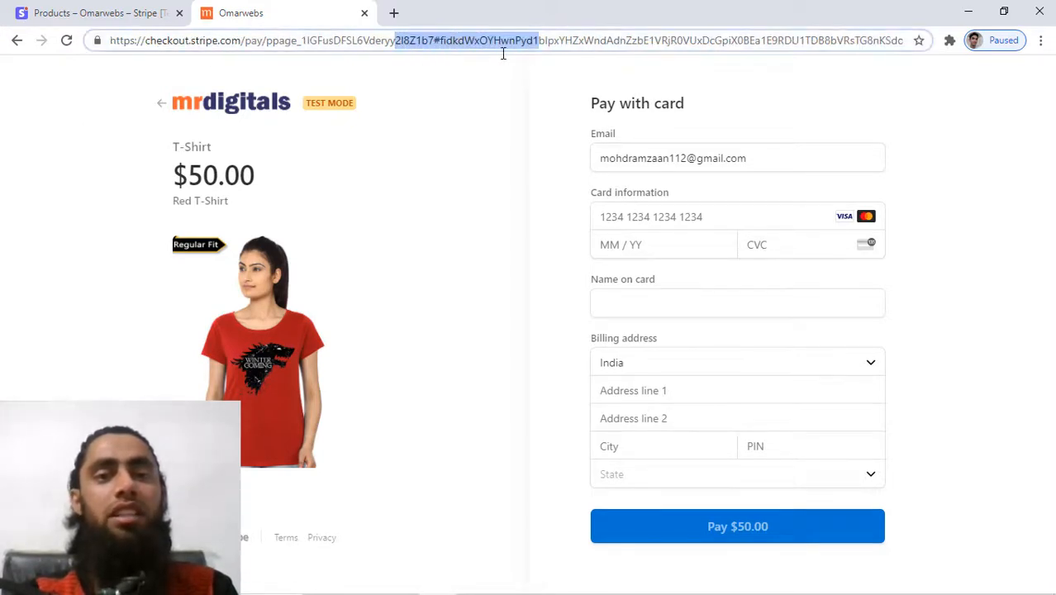
pyautogui.click(17, 40)
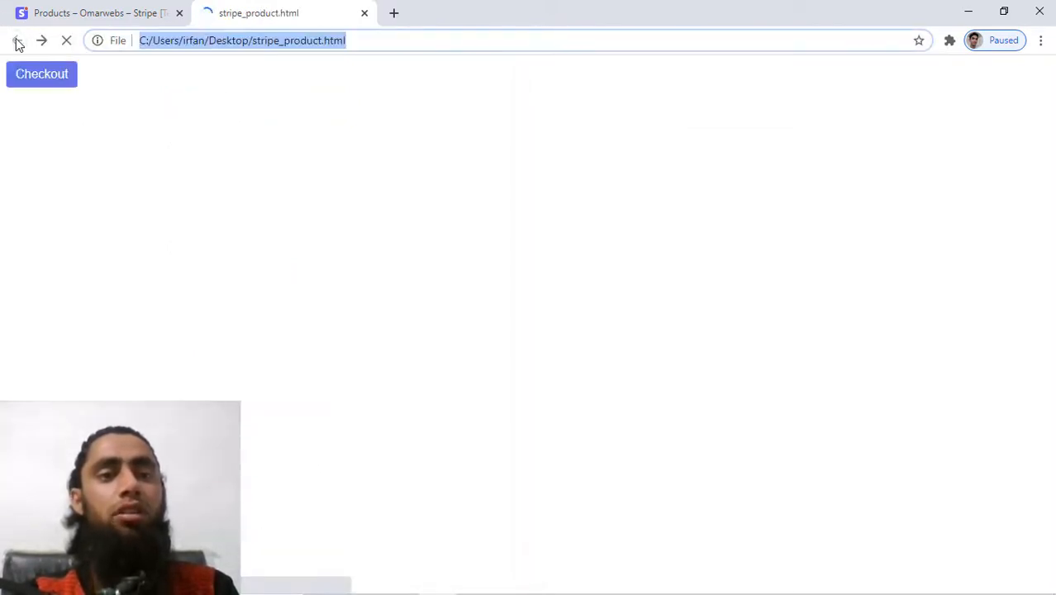
pyautogui.click(409, 41)
pyautogui.press('Return')
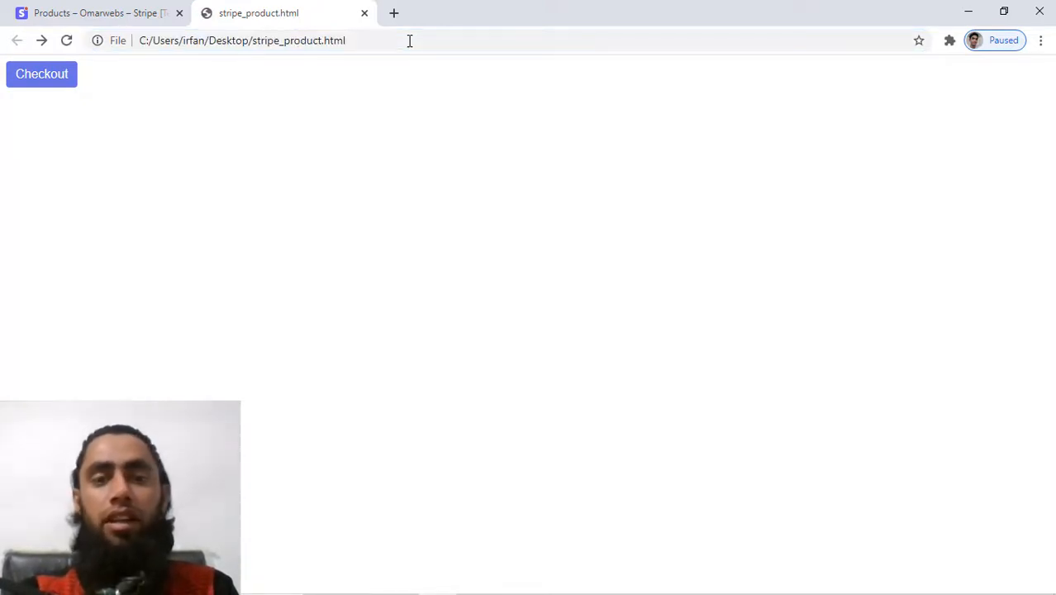
# Reload stripe_product.html and start checkout for the ₹300.00 Girls Red T-Shirt.
pyautogui.click(409, 40)
pyautogui.press('Return')
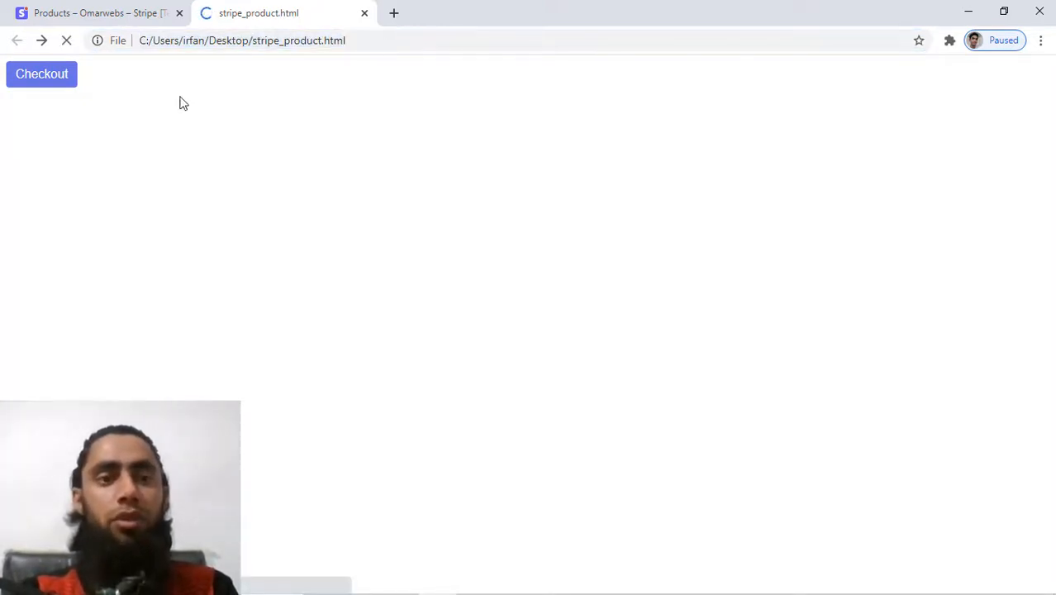
pyautogui.click(48, 70)
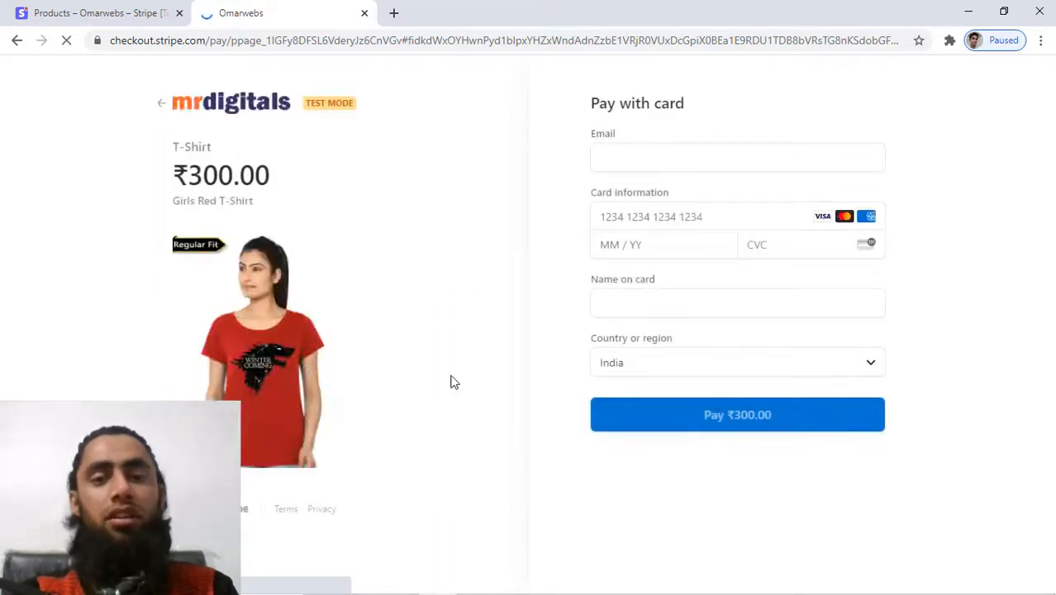
pyautogui.click(669, 154)
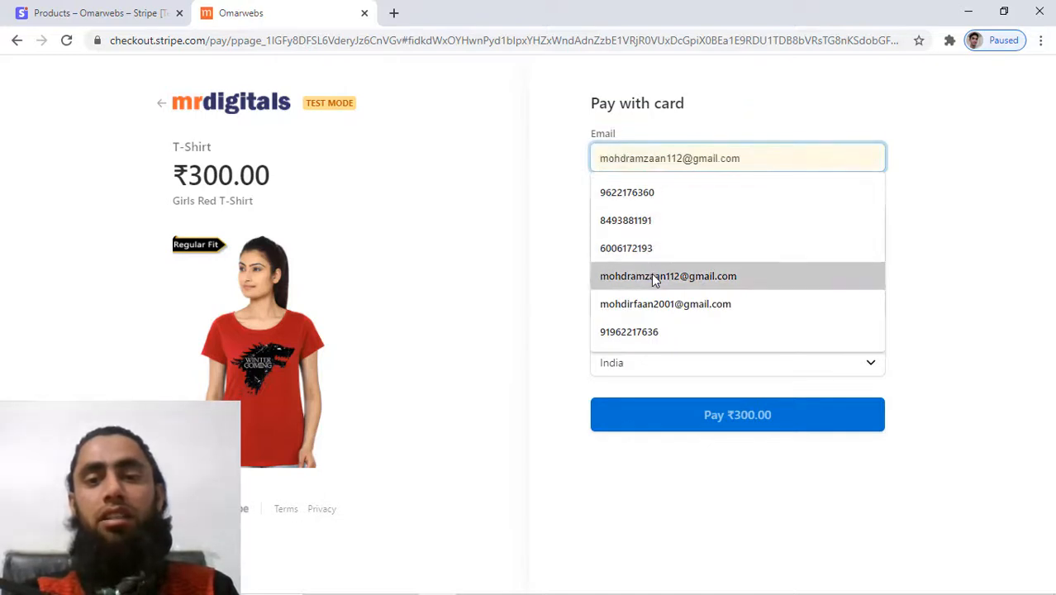
pyautogui.click(651, 274)
pyautogui.click(668, 209)
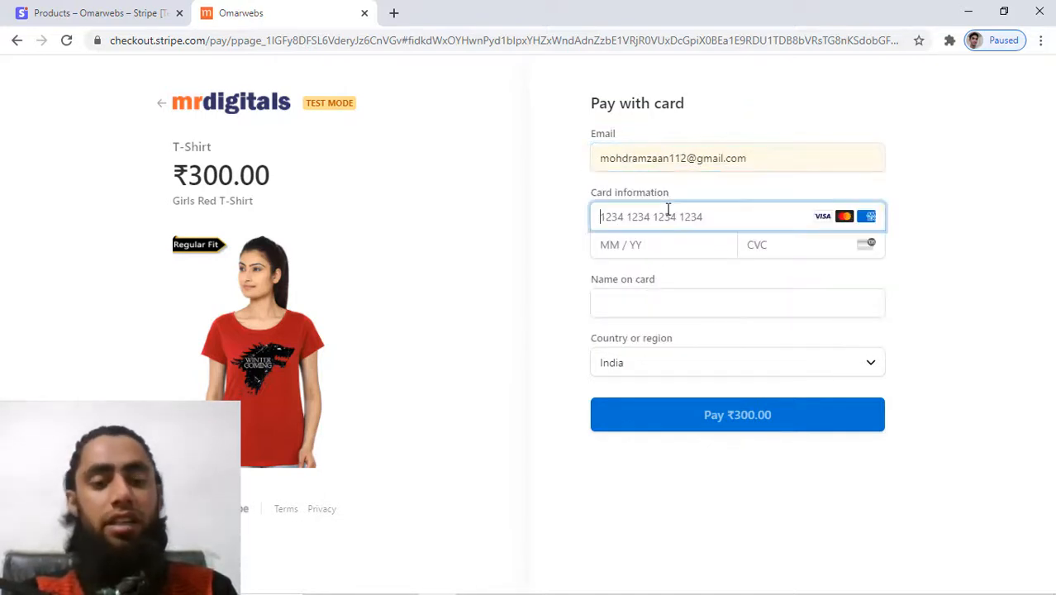
pyautogui.write('4242 4242 4242 4242')
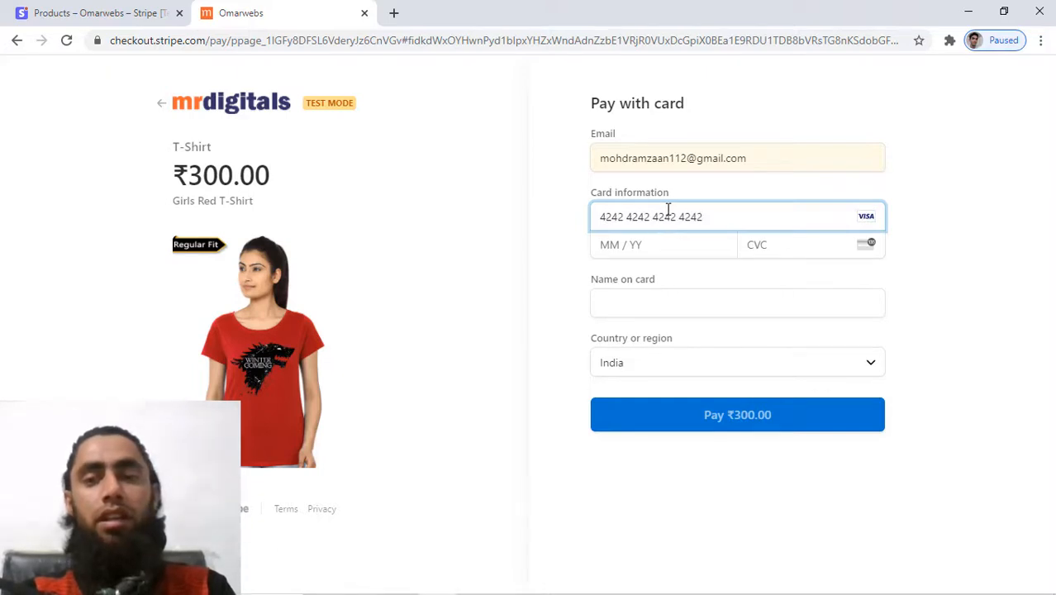
pyautogui.click(655, 243)
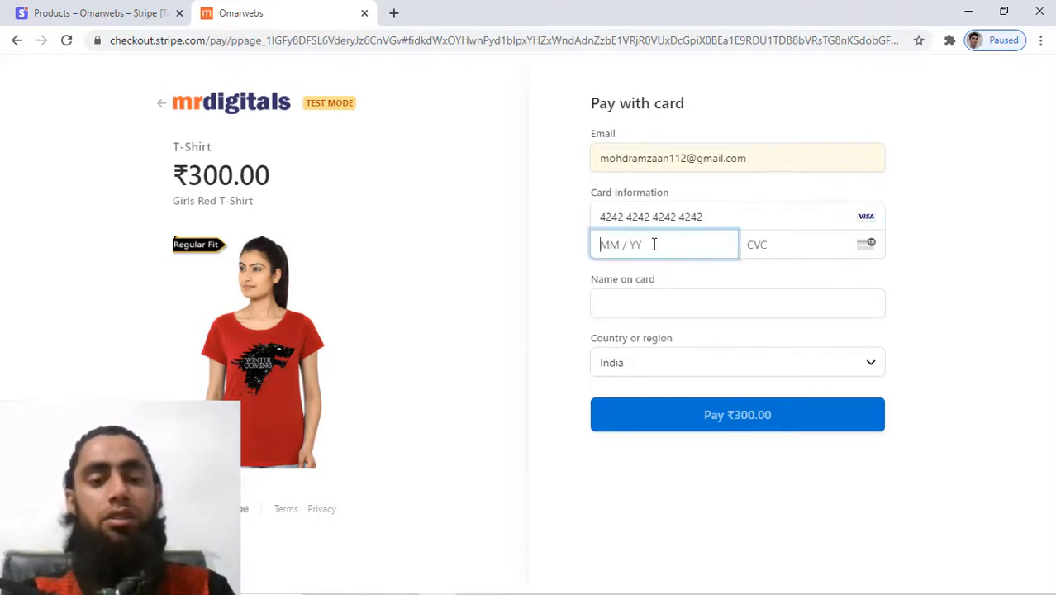
pyautogui.write('1222')
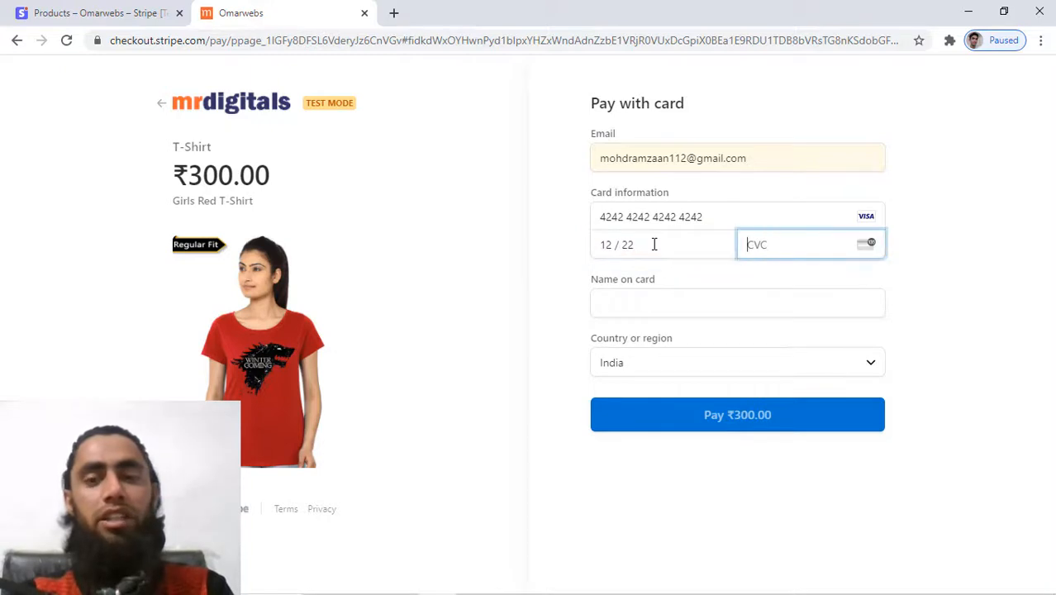
pyautogui.write('123')
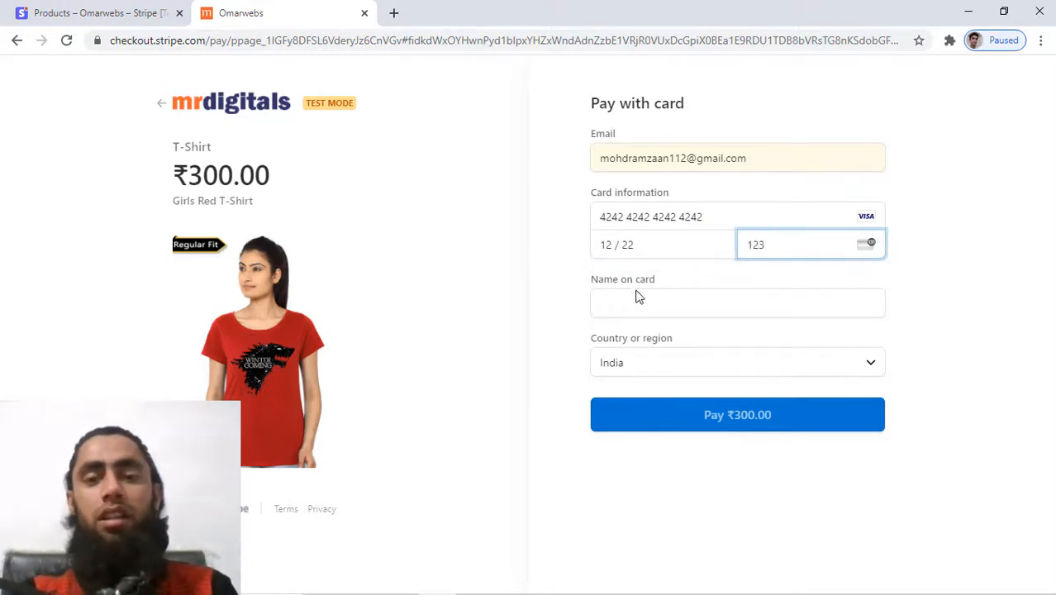
pyautogui.click(635, 301)
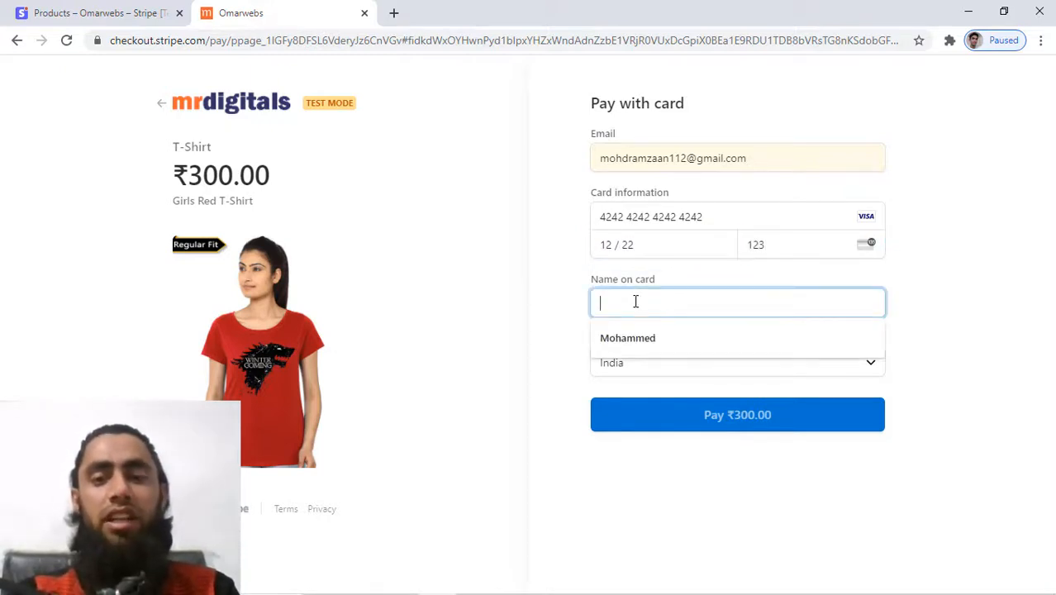
pyautogui.write('Ramz')
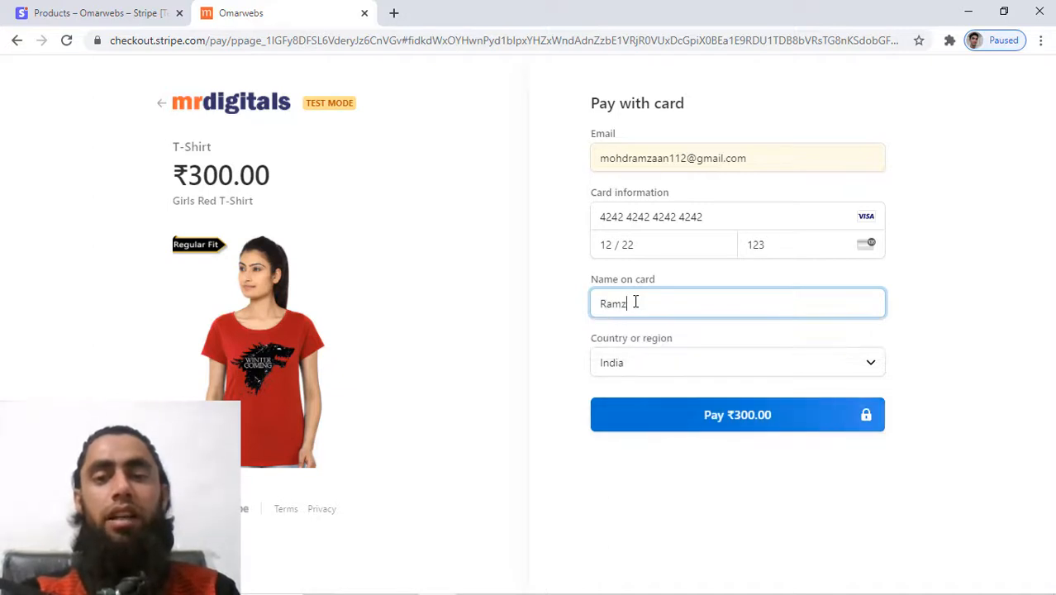
pyautogui.write('an')
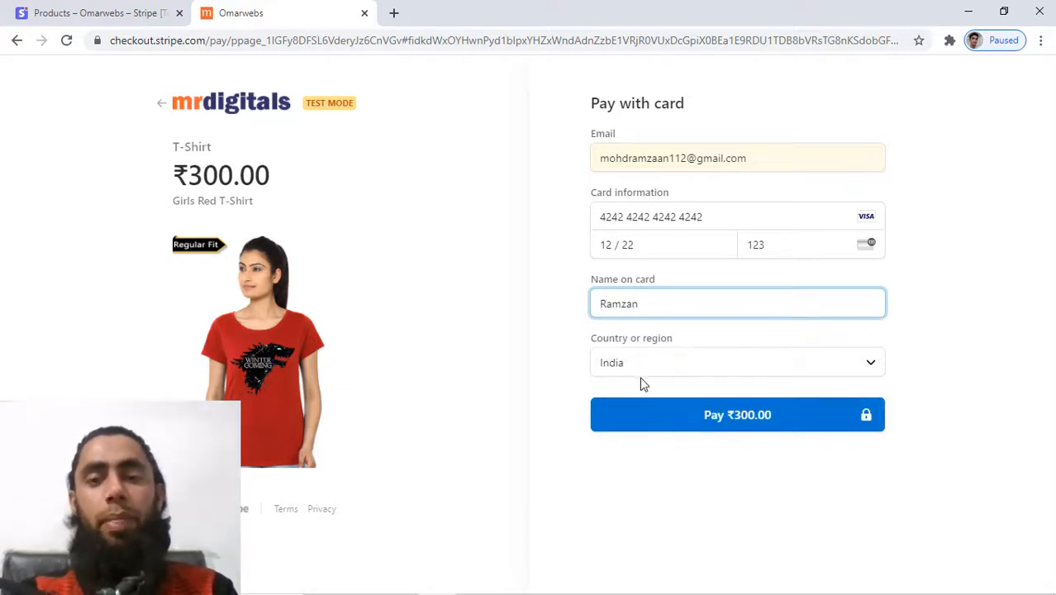
pyautogui.click(731, 426)
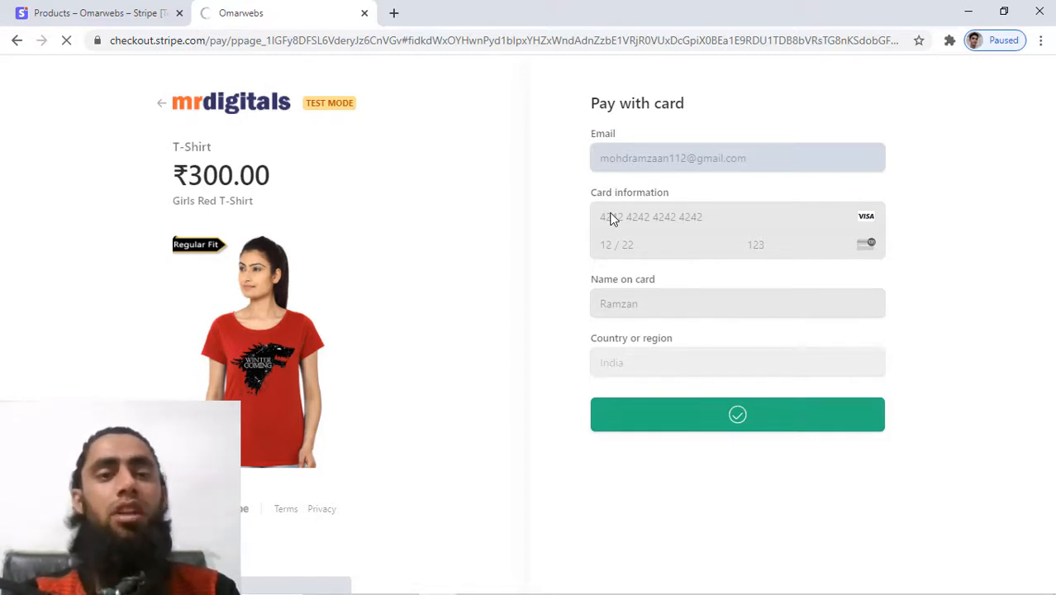
# Compare the success page address with the configured Success URL, then open the Payments list.
pyautogui.click(236, 40)
pyautogui.click(128, 8)
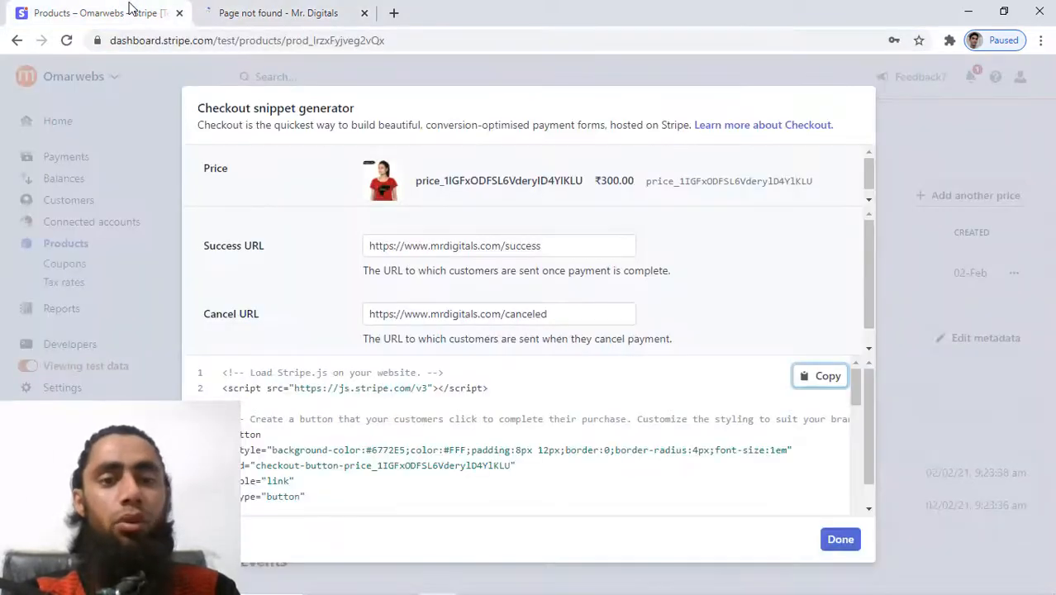
pyautogui.moveTo(559, 241); pyautogui.dragTo(342, 234)
pyautogui.click(280, 6)
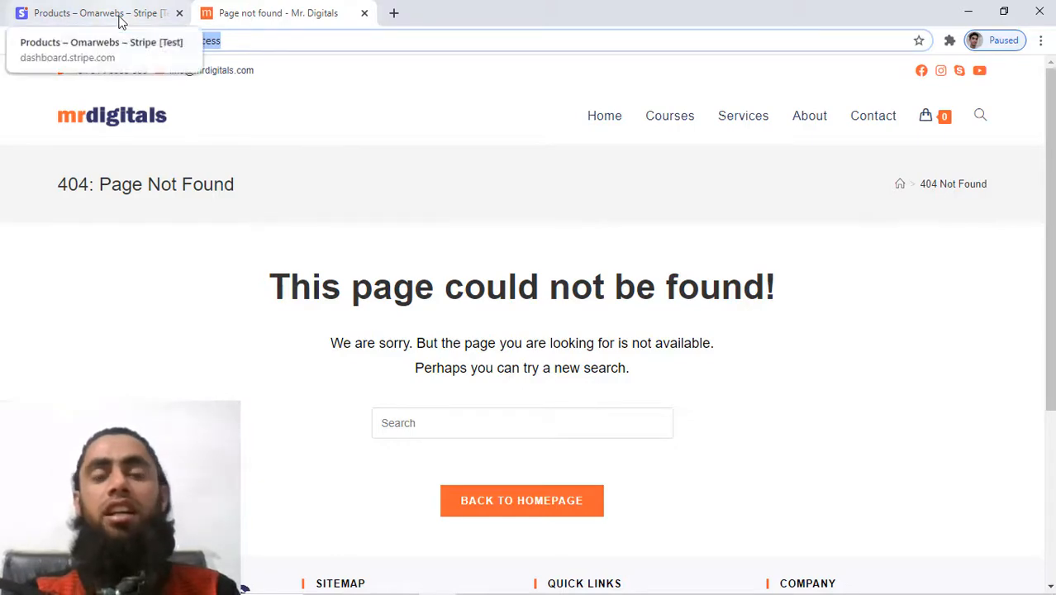
pyautogui.click(120, 16)
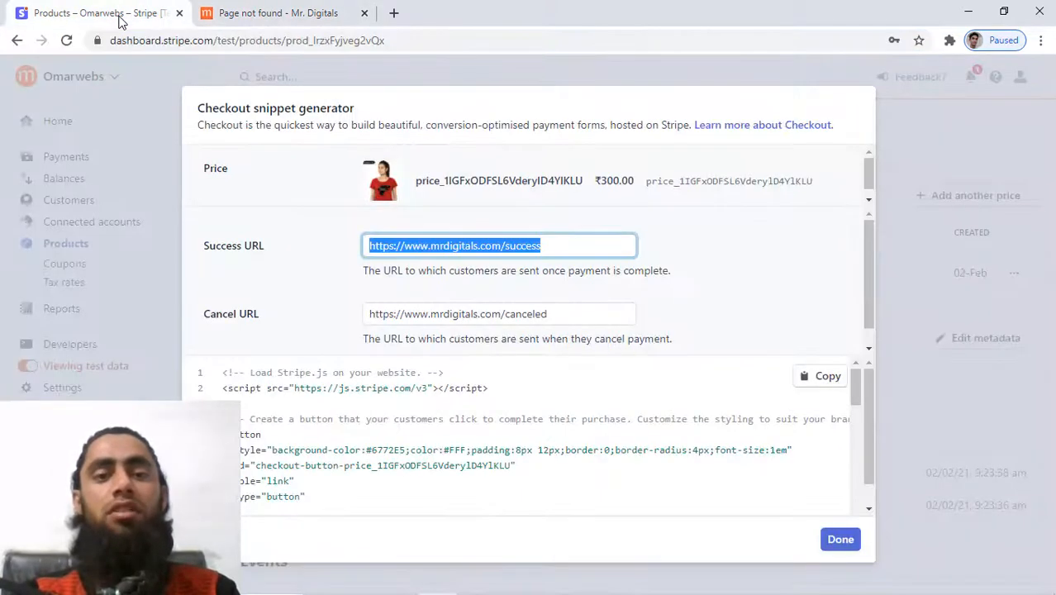
pyautogui.click(841, 540)
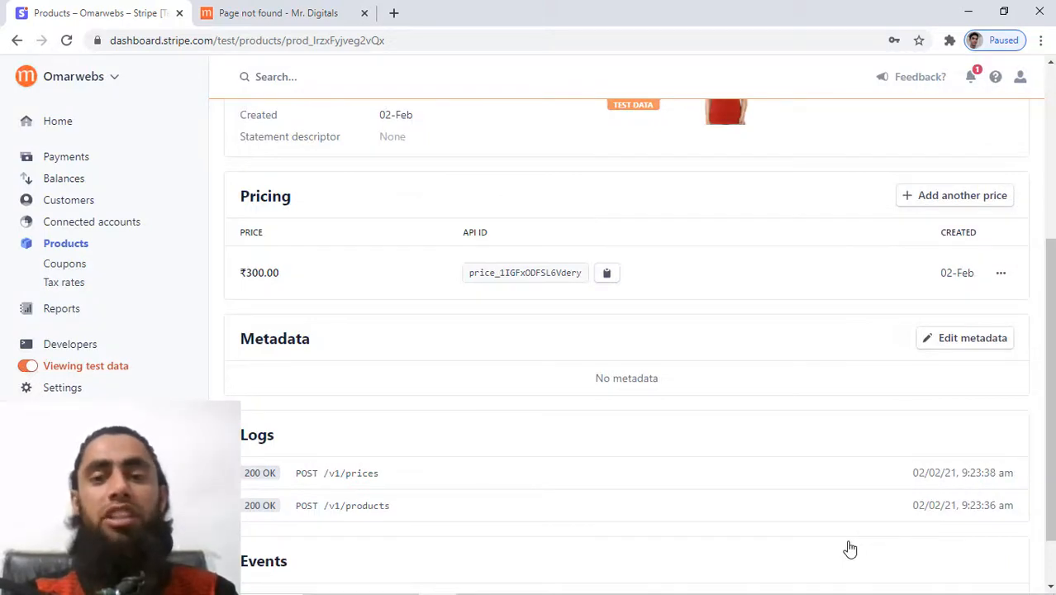
pyautogui.scroll(5, 813, 337)
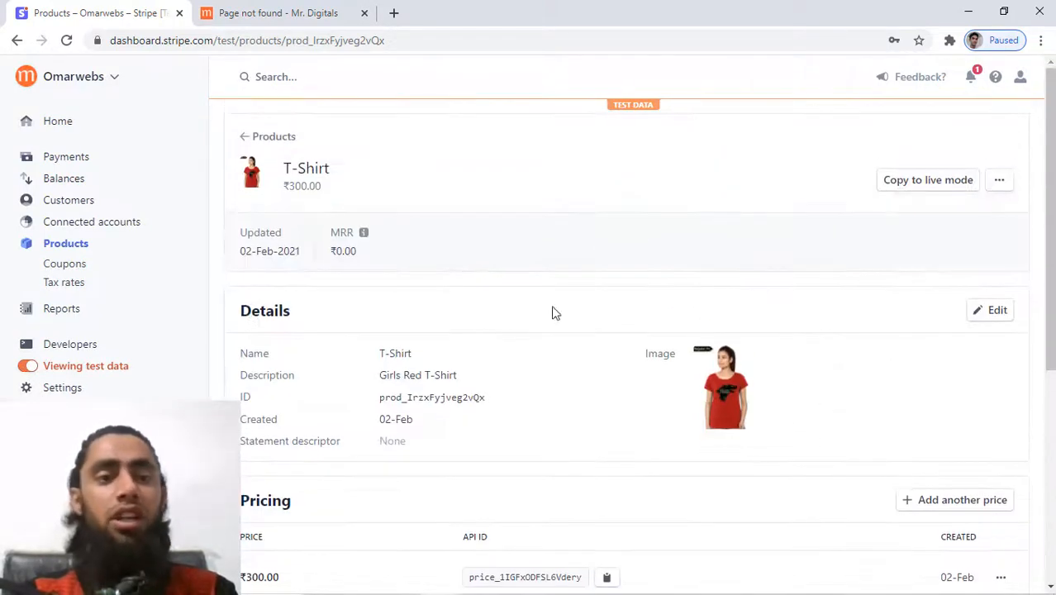
pyautogui.click(71, 157)
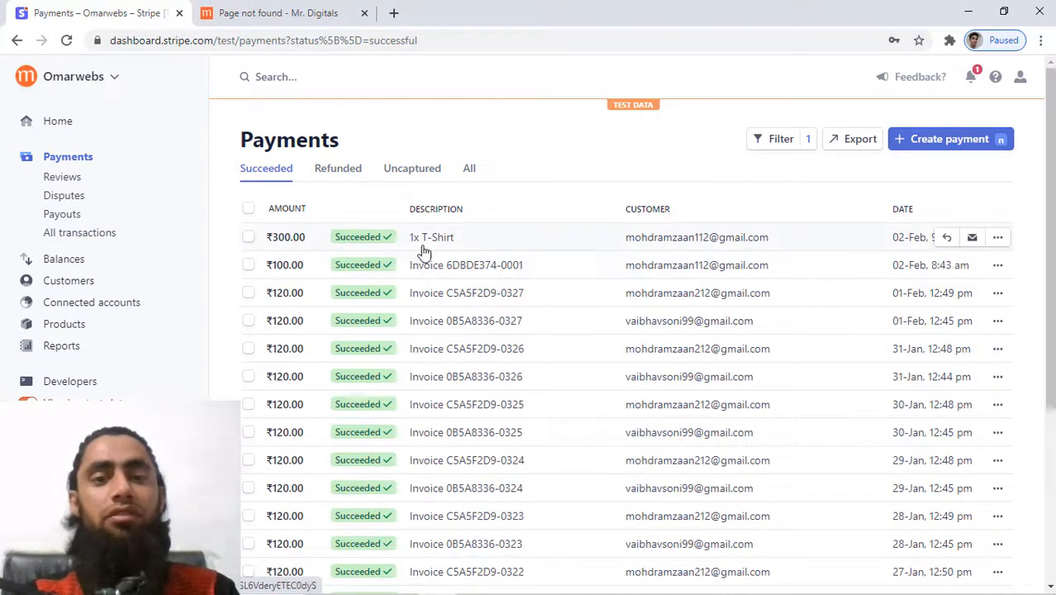
# Review the ₹300.00 T-Shirt payment's details and Succeeded status, then return to Products.
pyautogui.click(489, 245)
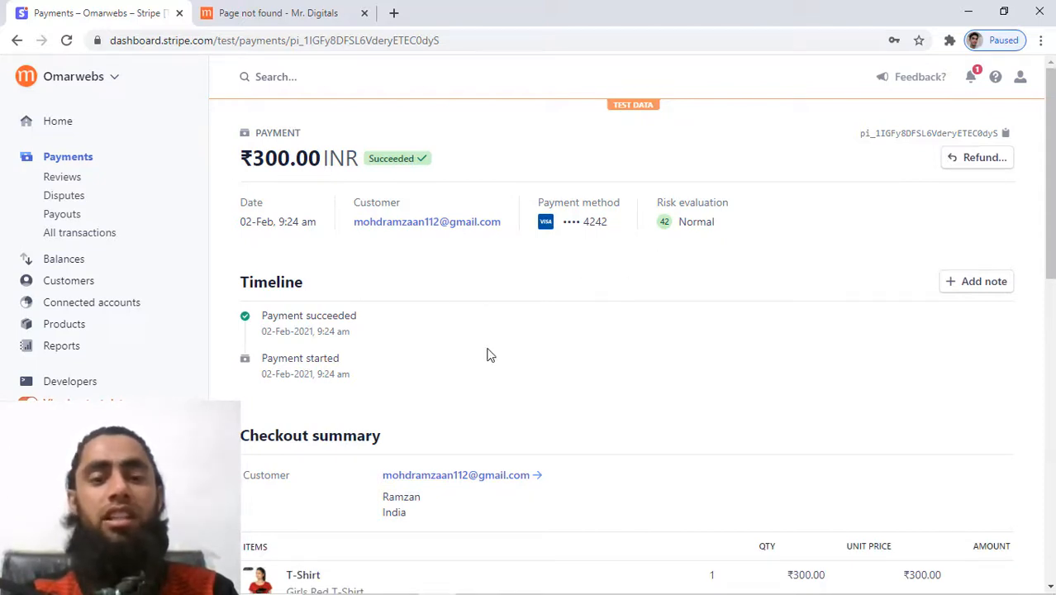
pyautogui.scroll(-3, 488, 356)
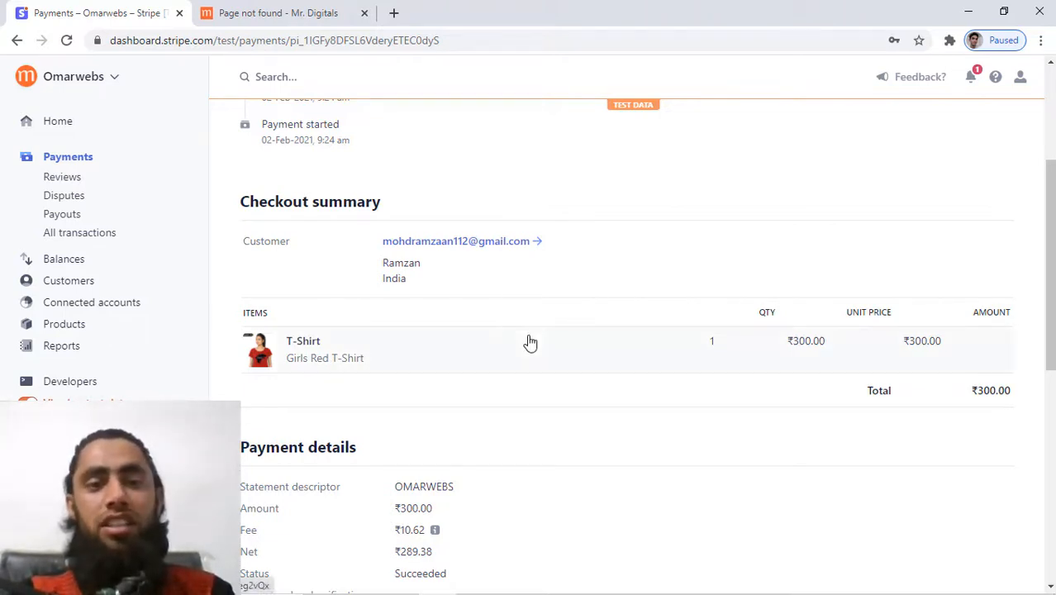
pyautogui.scroll(1, 531, 342)
pyautogui.scroll(-4, 533, 340)
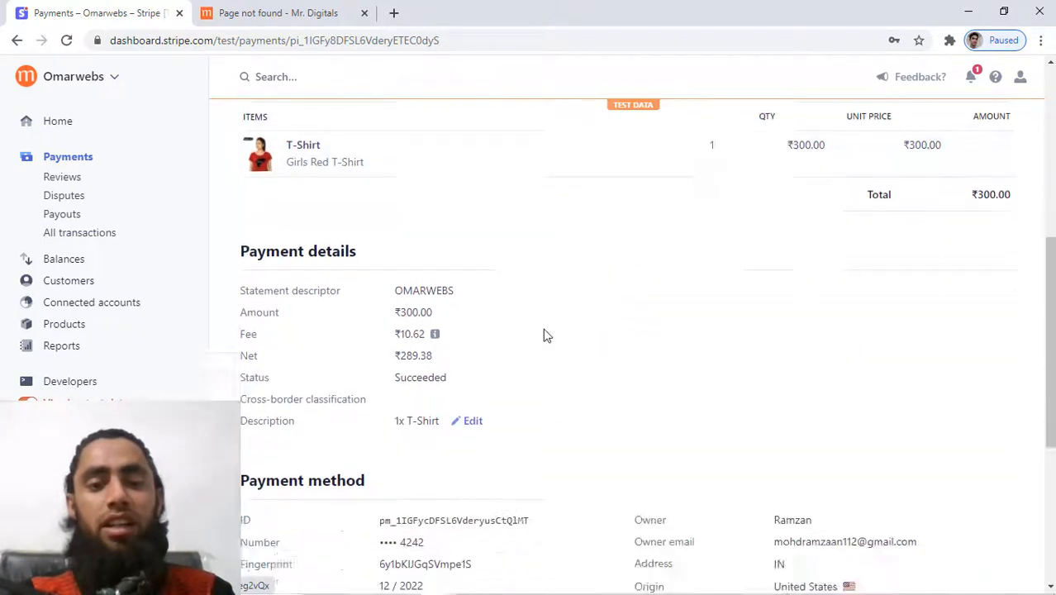
pyautogui.doubleClick(419, 261)
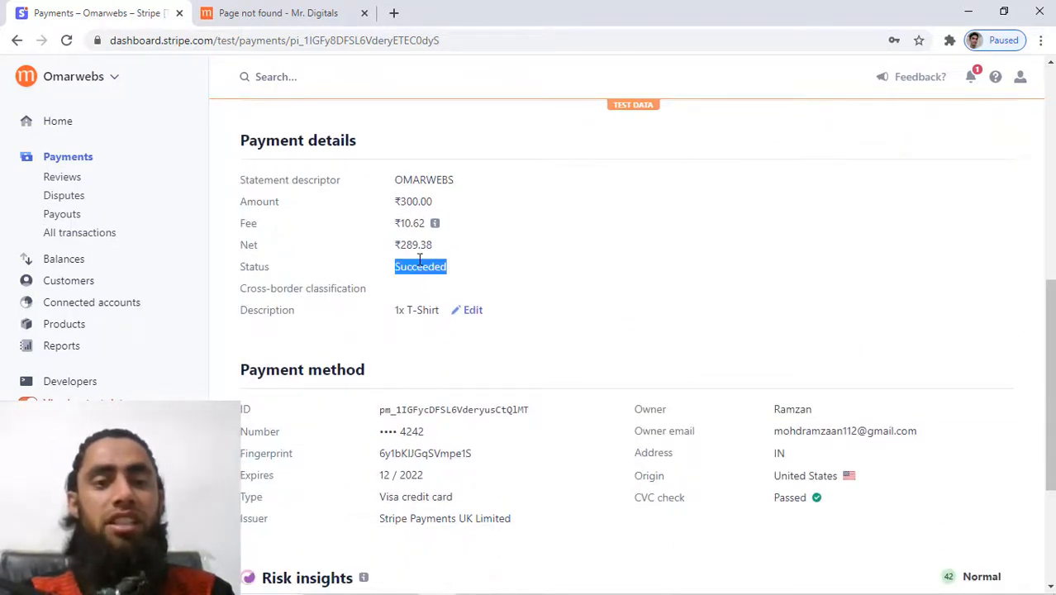
pyautogui.click(420, 261)
pyautogui.scroll(-3, 420, 261)
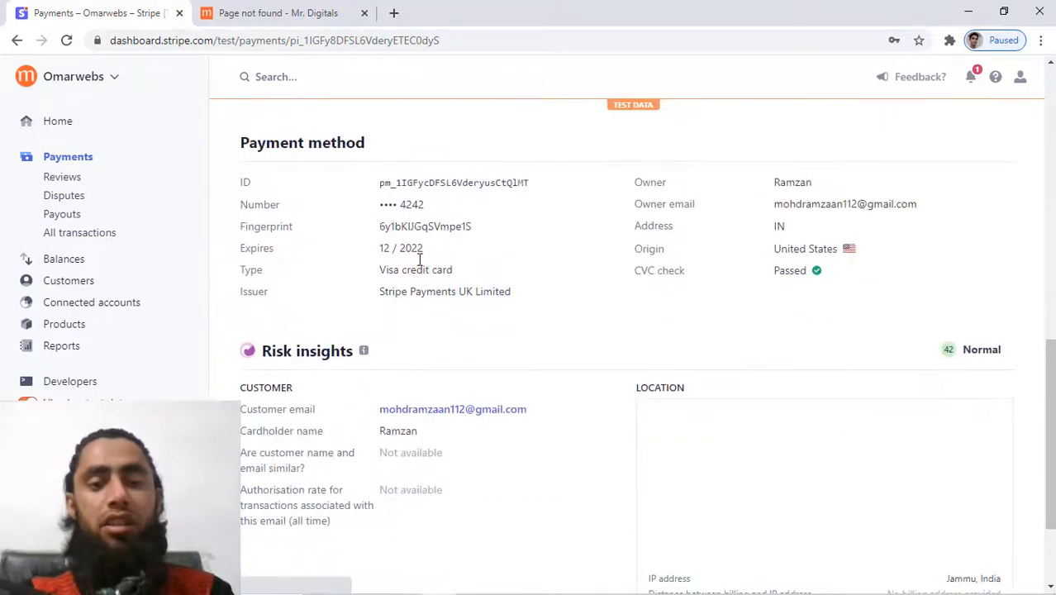
pyautogui.scroll(10, 420, 261)
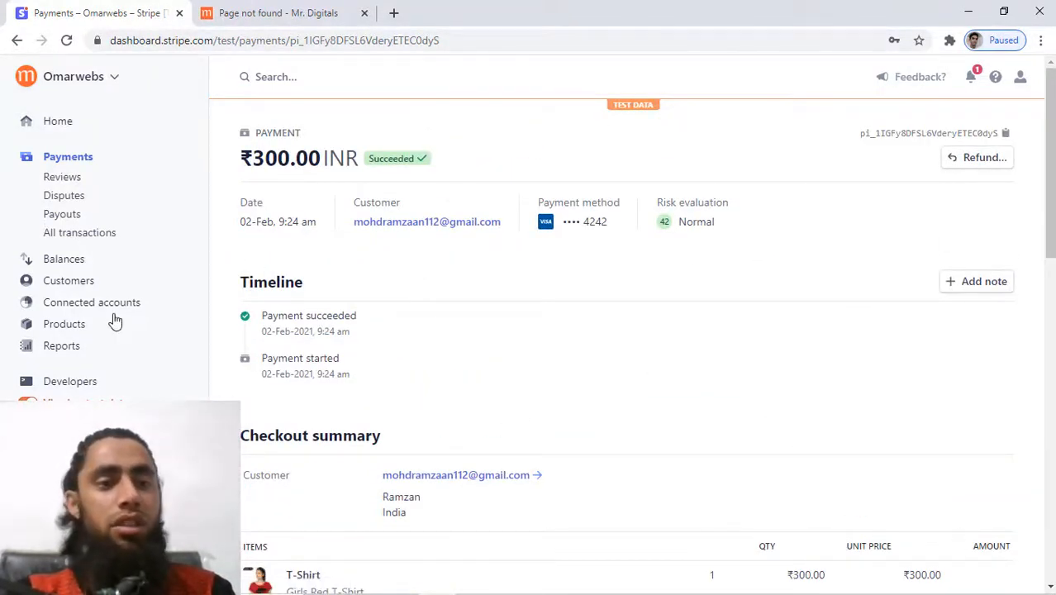
pyautogui.click(67, 326)
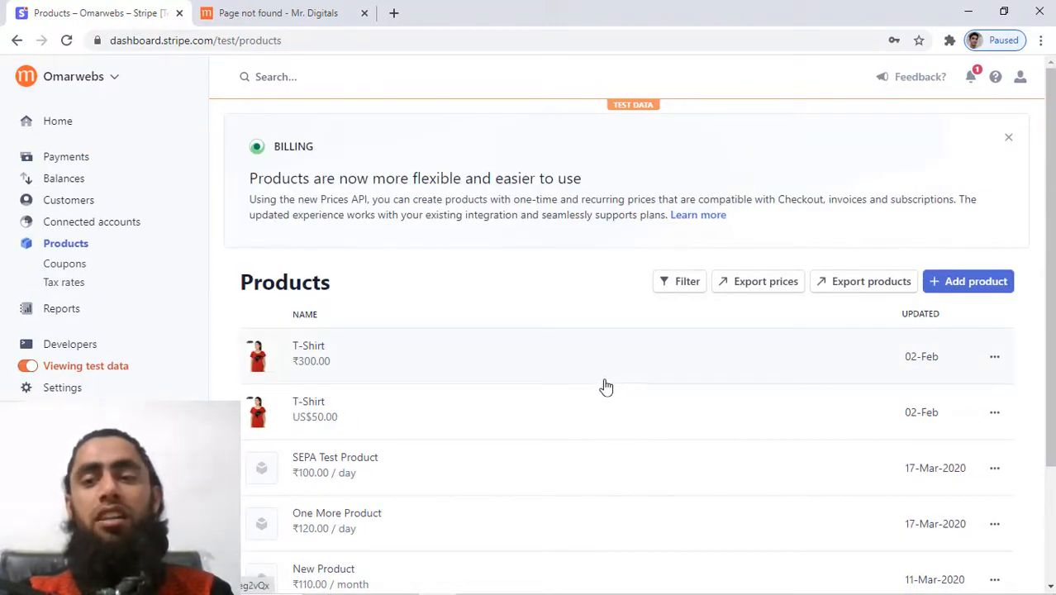
pyautogui.click(968, 281)
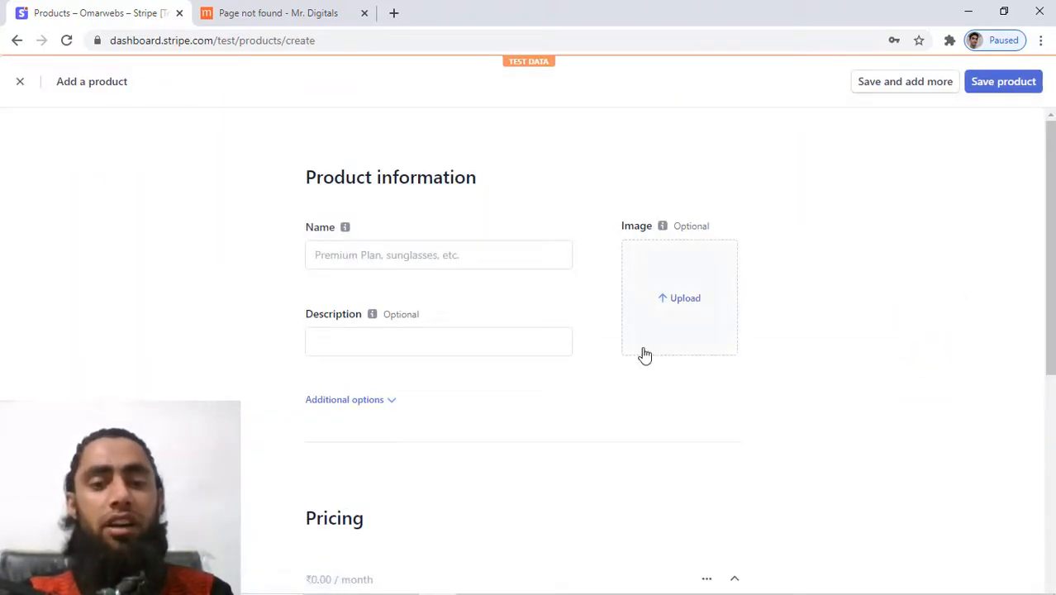
pyautogui.scroll(-5, 644, 355)
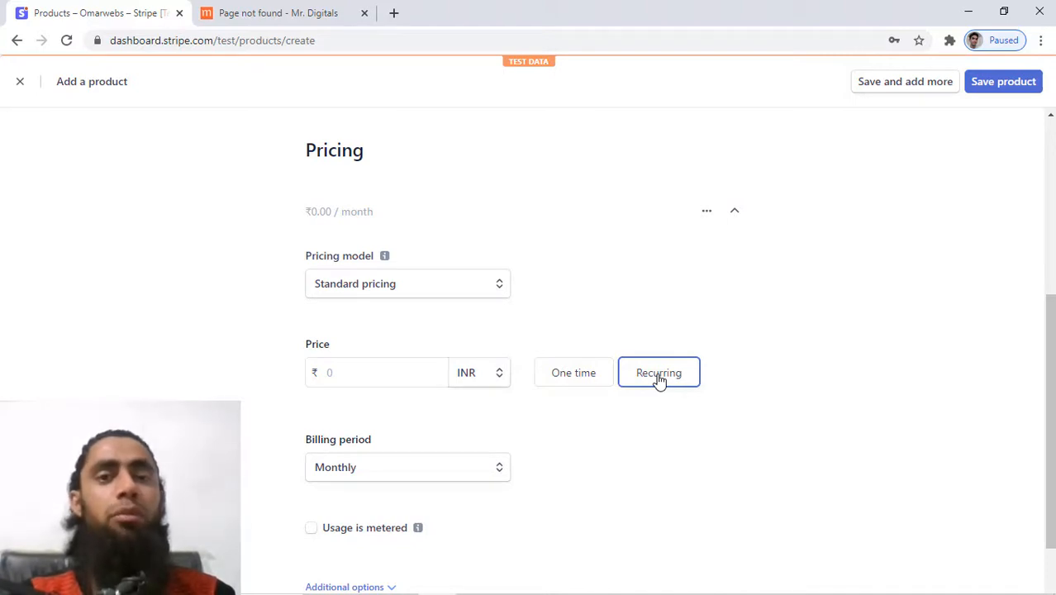
pyautogui.click(384, 482)
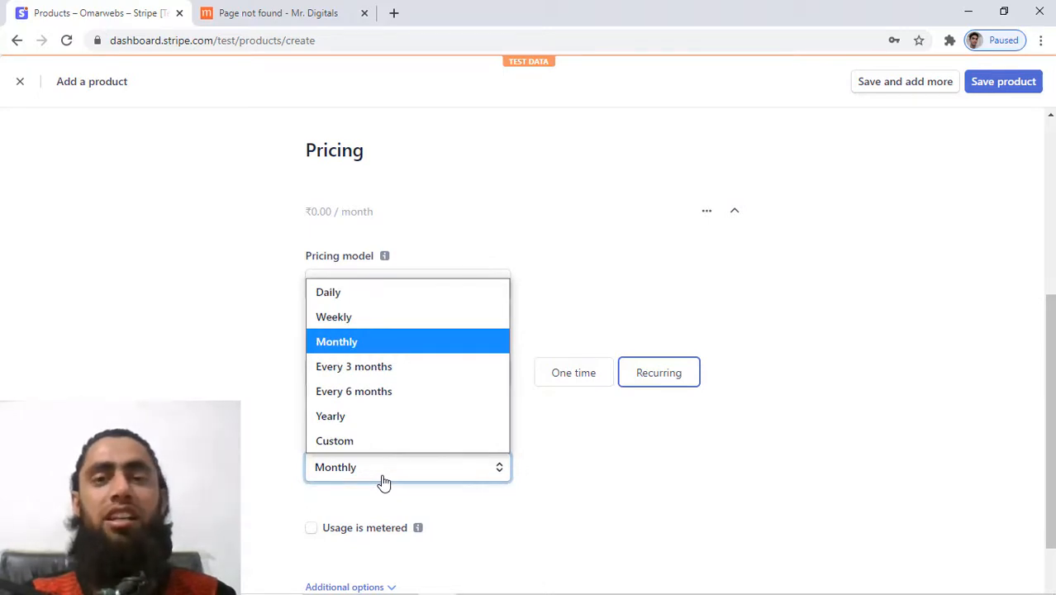
pyautogui.click(669, 485)
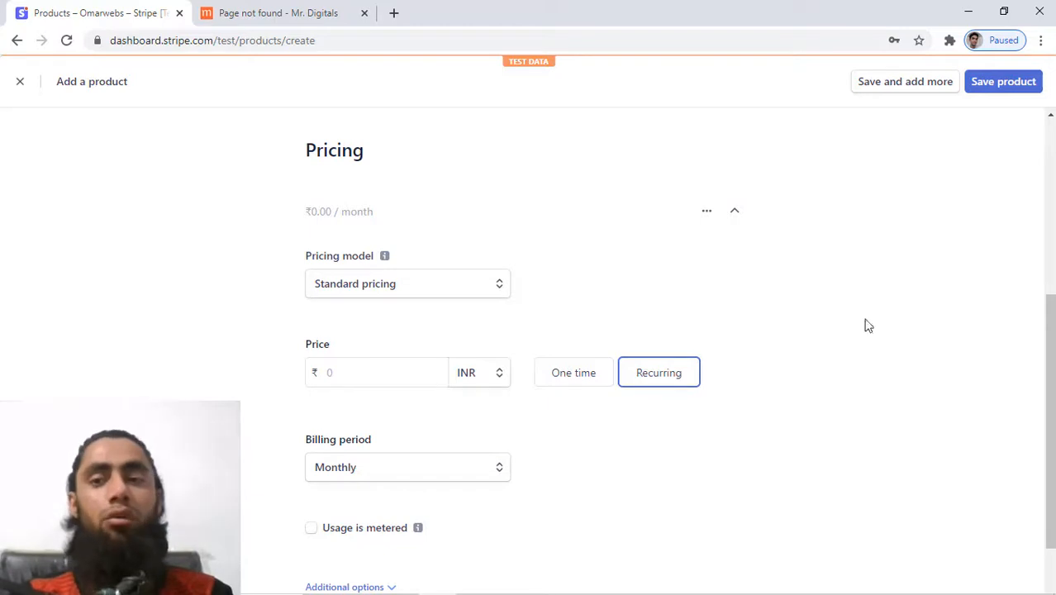
pyautogui.scroll(5, 904, 296)
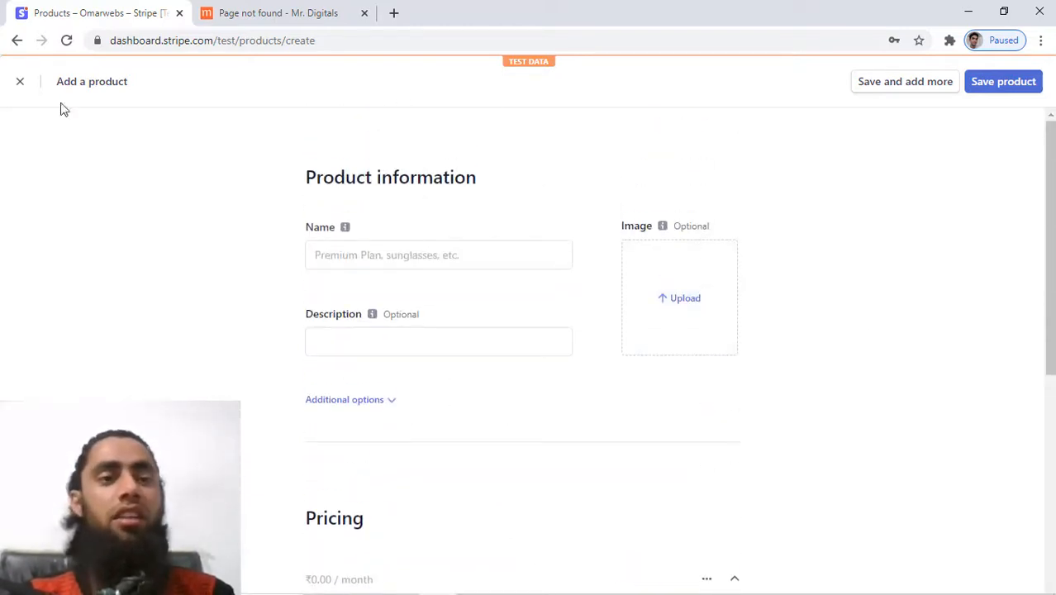
pyautogui.click(21, 84)
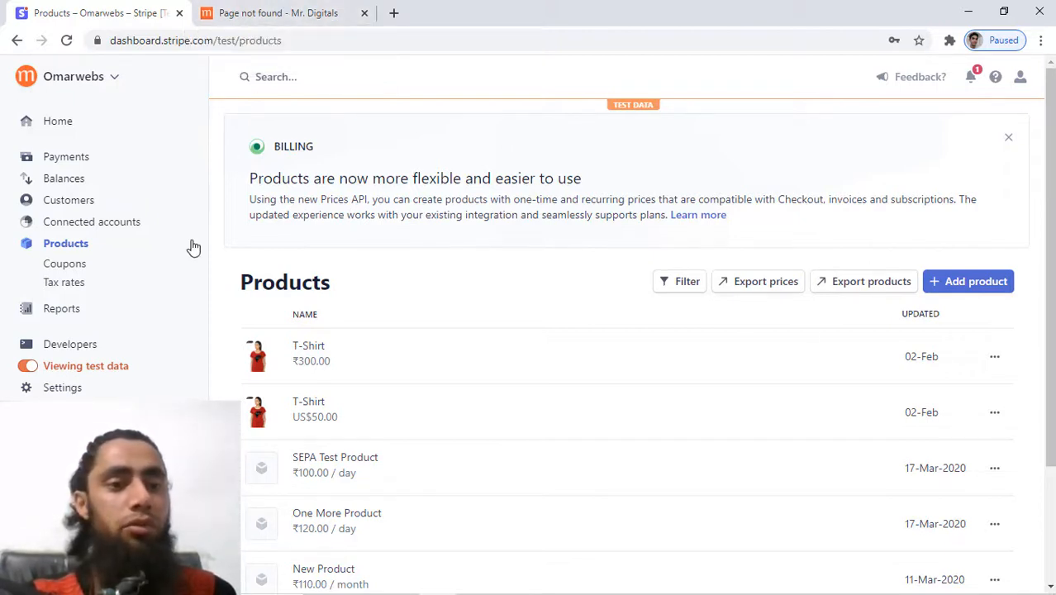
pyautogui.click(69, 388)
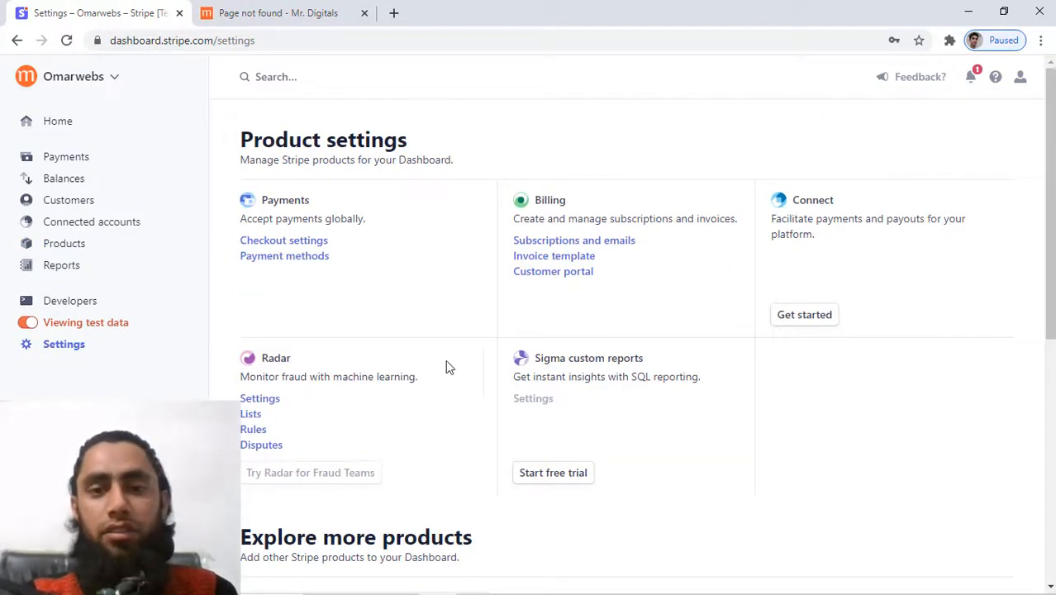
pyautogui.scroll(-2, 444, 366)
pyautogui.scroll(-6, 445, 366)
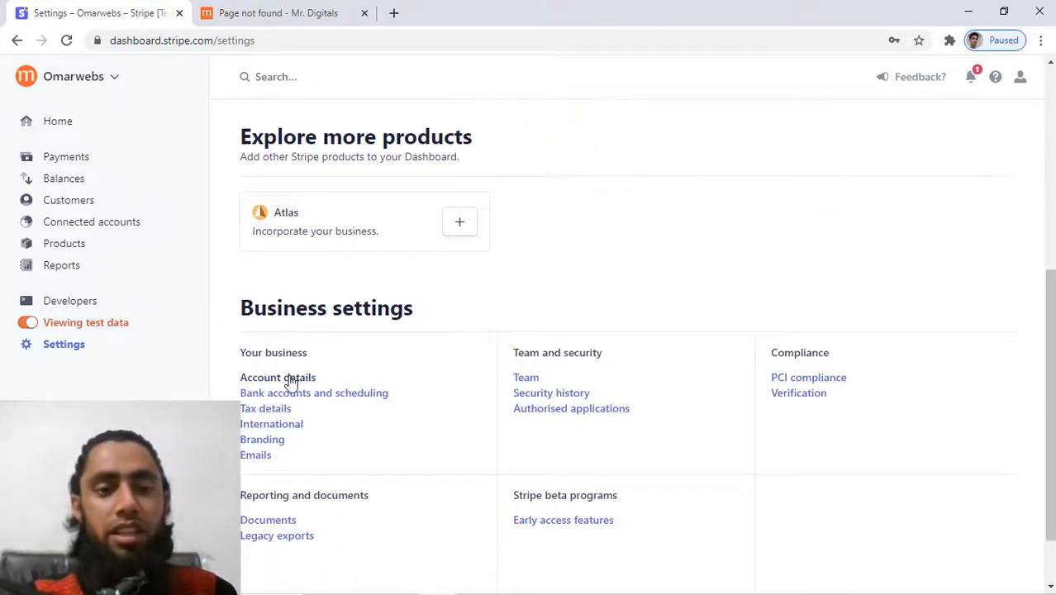
pyautogui.click(290, 378)
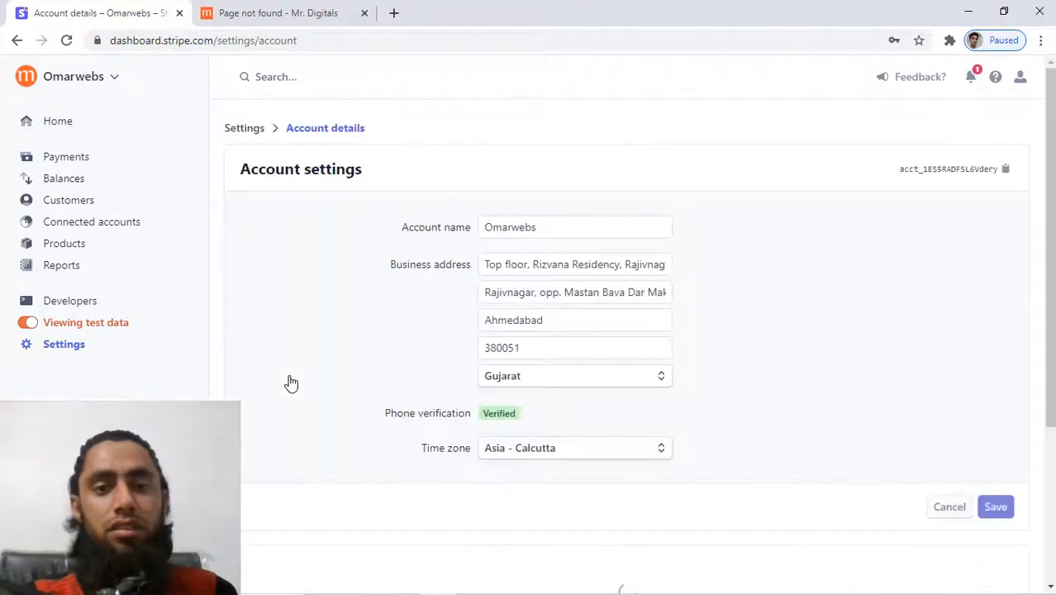
pyautogui.scroll(-4, 291, 382)
pyautogui.scroll(-13, 290, 380)
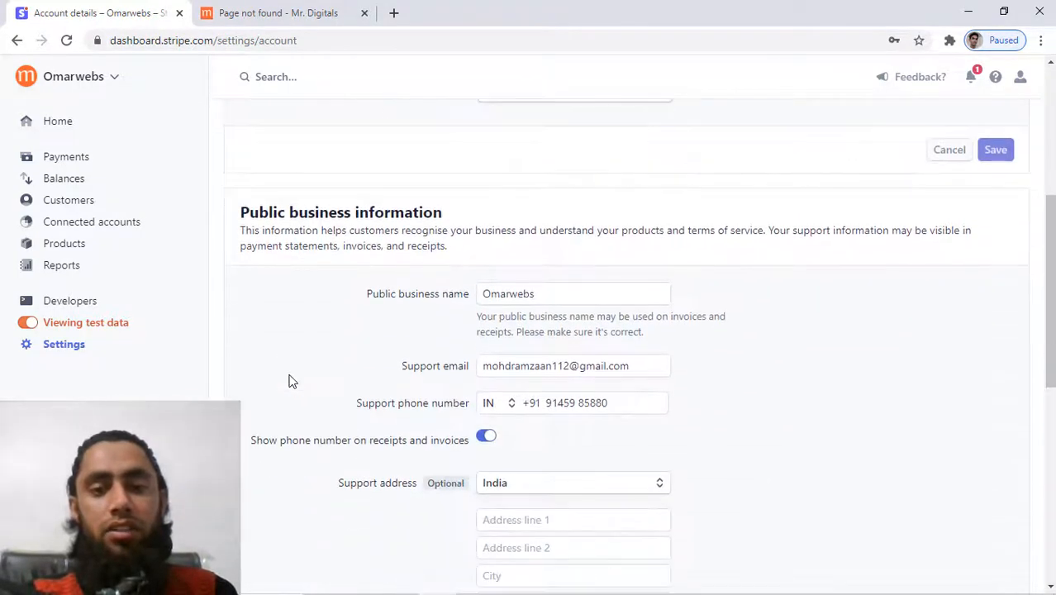
pyautogui.scroll(-1, 289, 376)
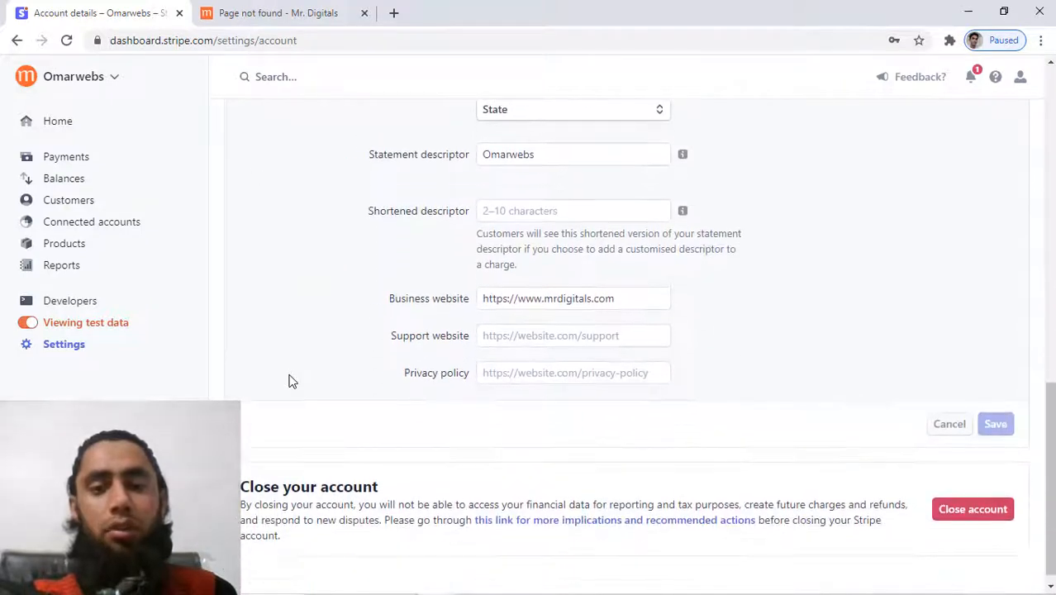
pyautogui.moveTo(647, 300); pyautogui.dragTo(440, 305)
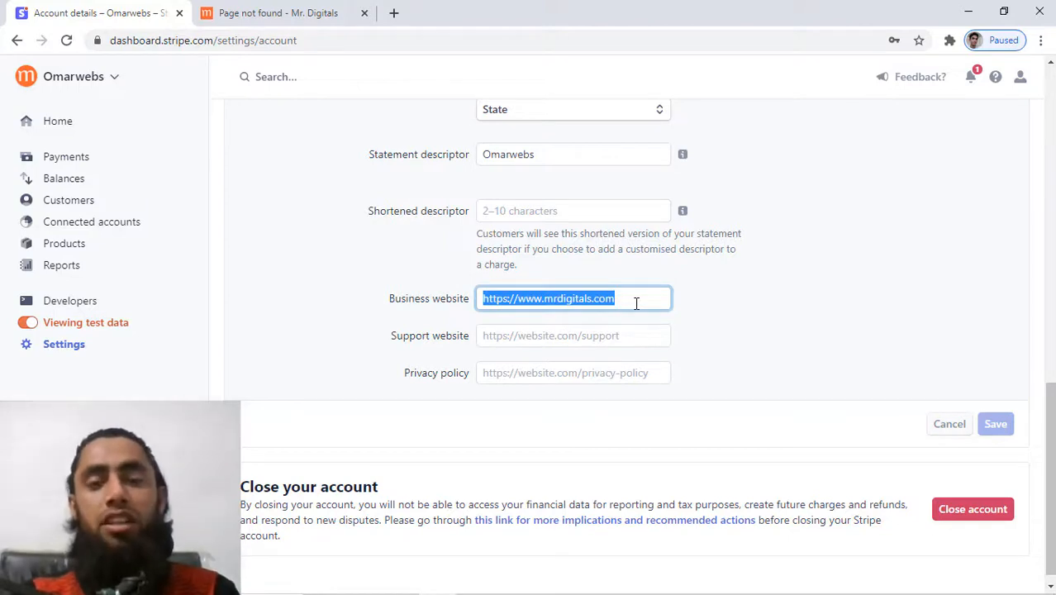
pyautogui.click(636, 303)
pyautogui.moveTo(634, 302); pyautogui.dragTo(478, 292)
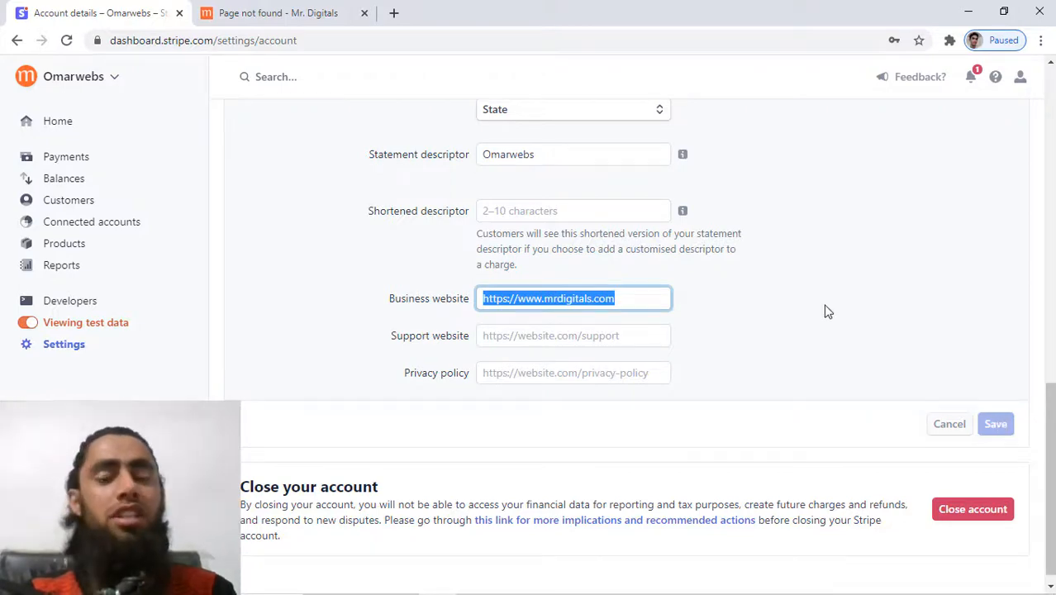
pyautogui.scroll(10, 828, 312)
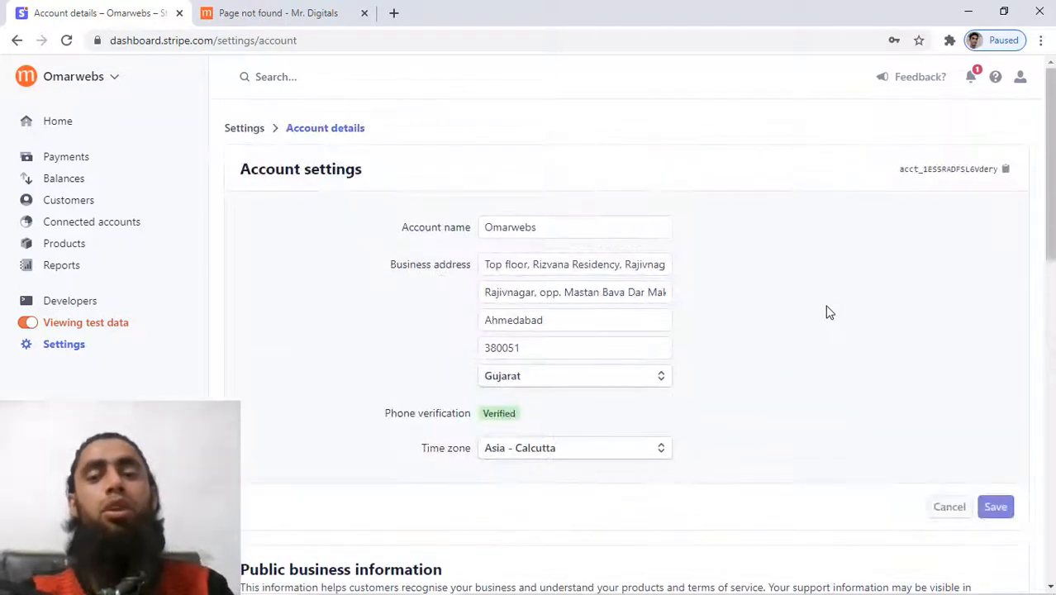